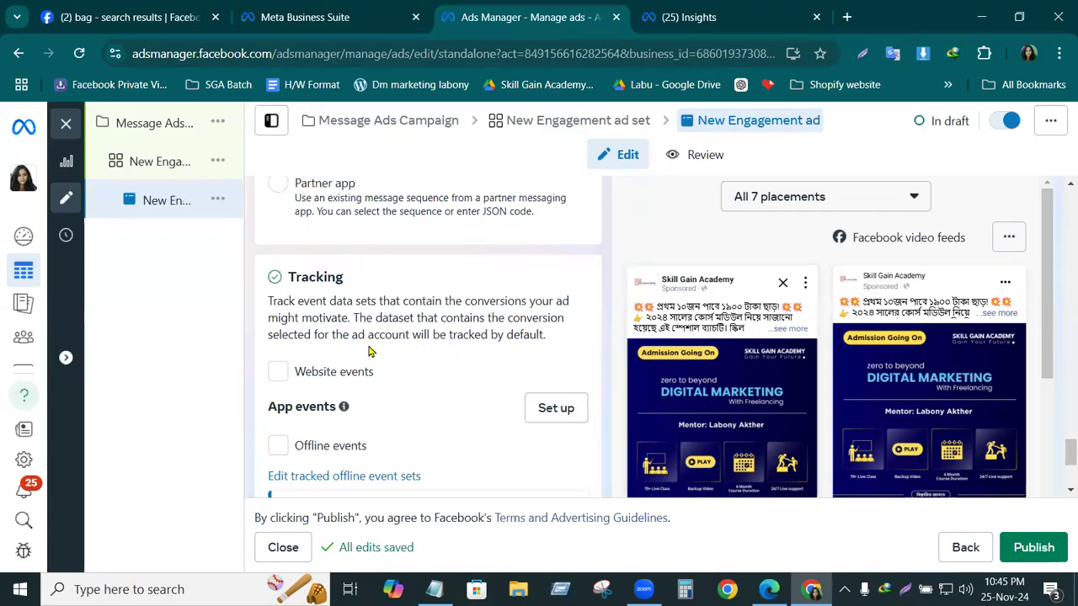
# - Close the ad editor and clear the campaign selection in the ads list
pyautogui.moveTo(213, 318)
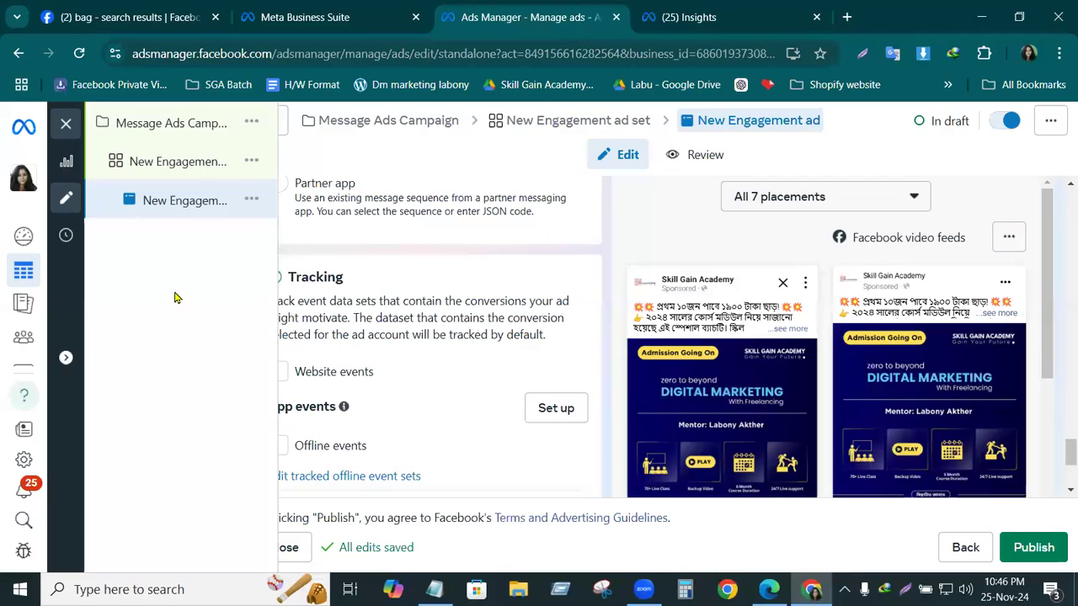
pyautogui.click(65, 124)
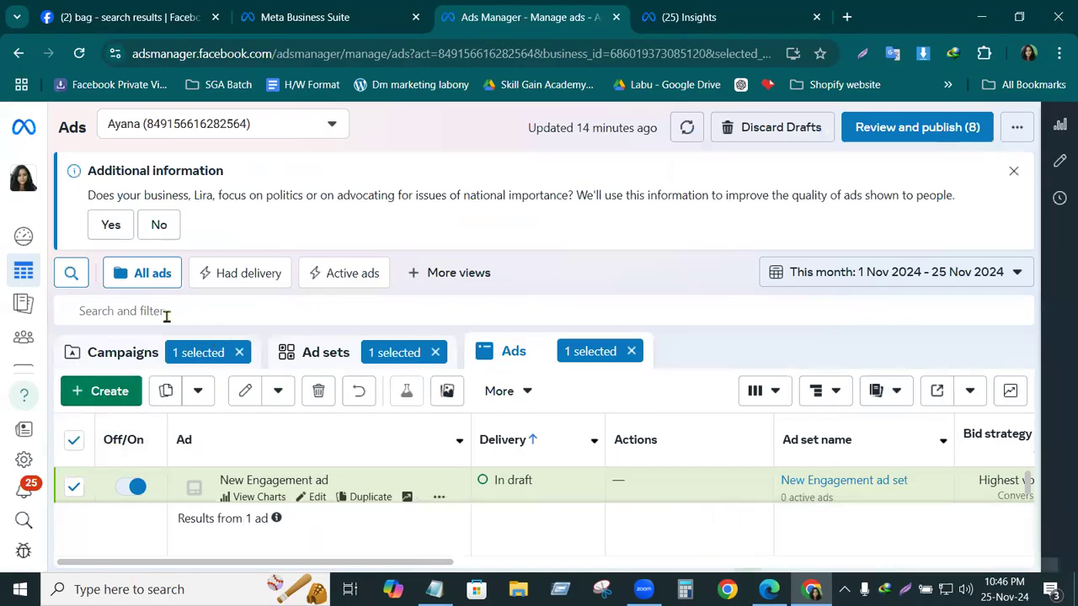
pyautogui.click(123, 392)
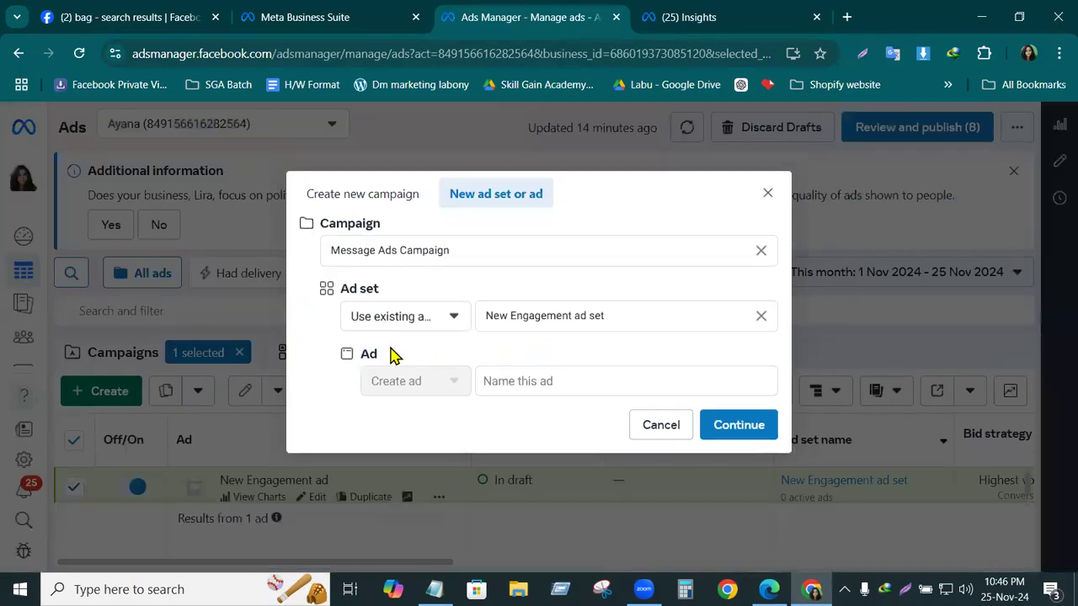
pyautogui.click(768, 194)
pyautogui.click(239, 352)
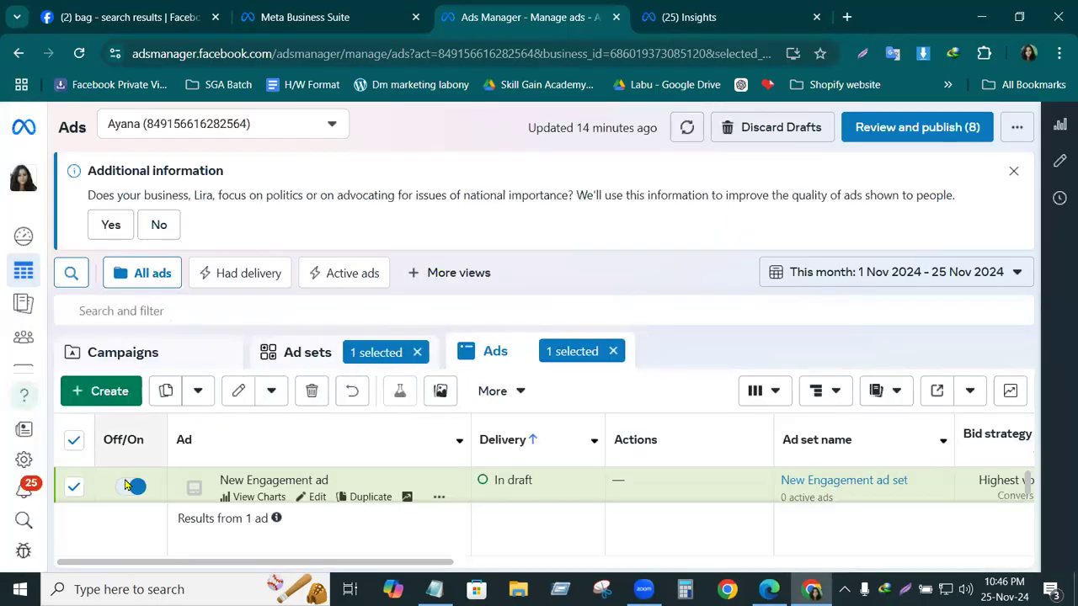
# - Delete the selected draft New Engagement ad and clear the ad set selection
pyautogui.click(312, 392)
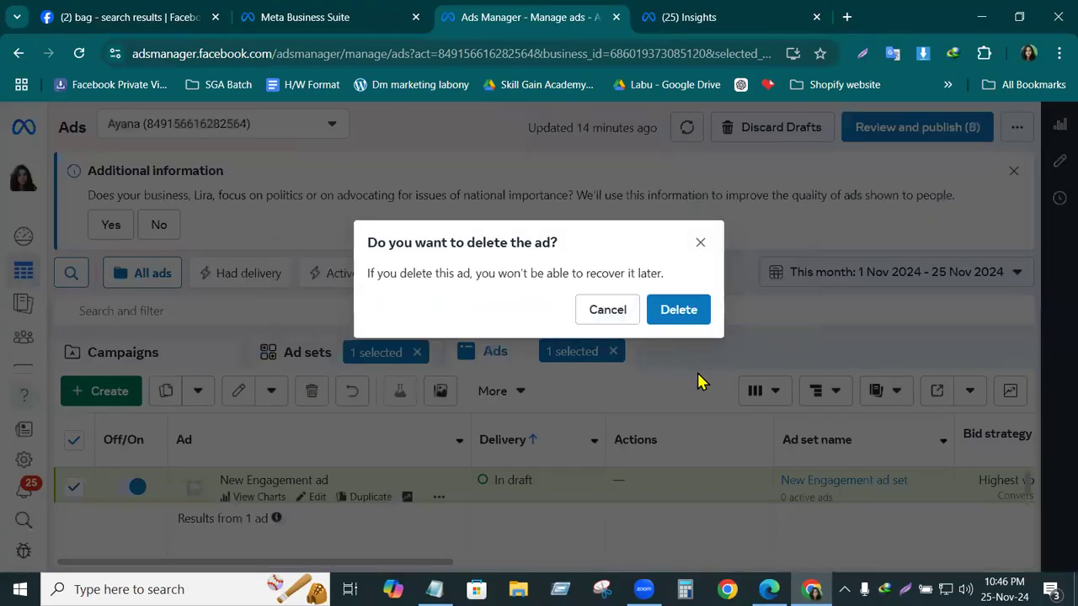
pyautogui.click(689, 312)
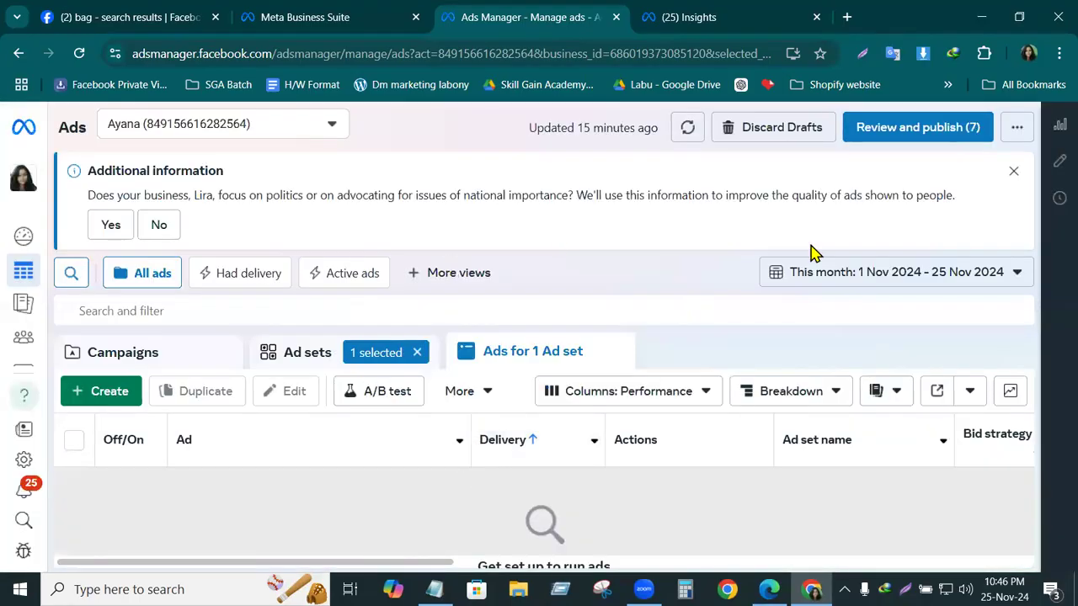
pyautogui.click(418, 355)
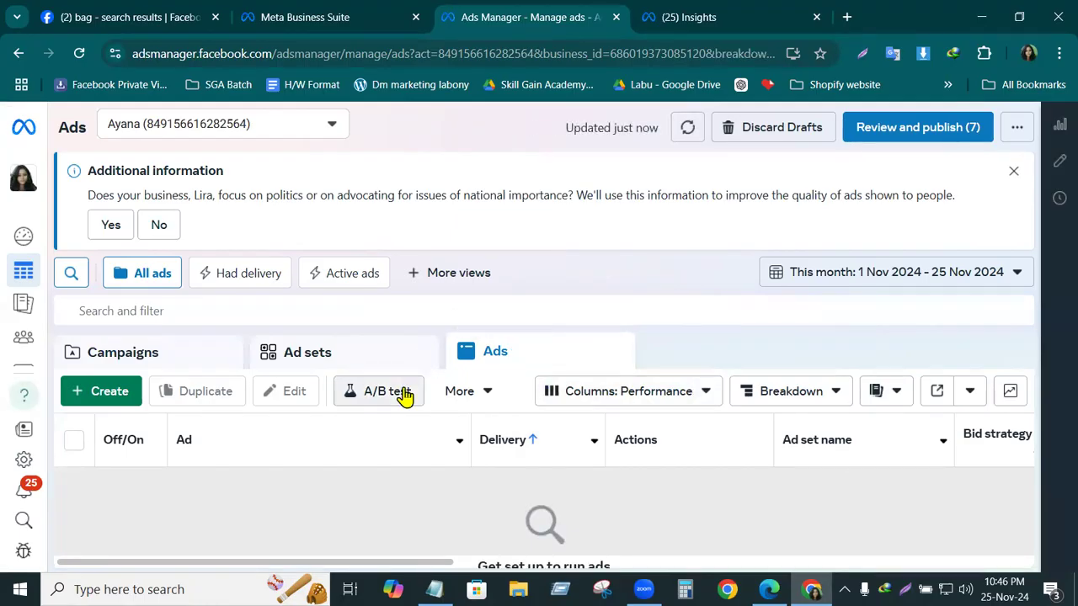
# - Create a new campaign with the Engagement objective, using the Manual engagement campaign setup
pyautogui.click(112, 392)
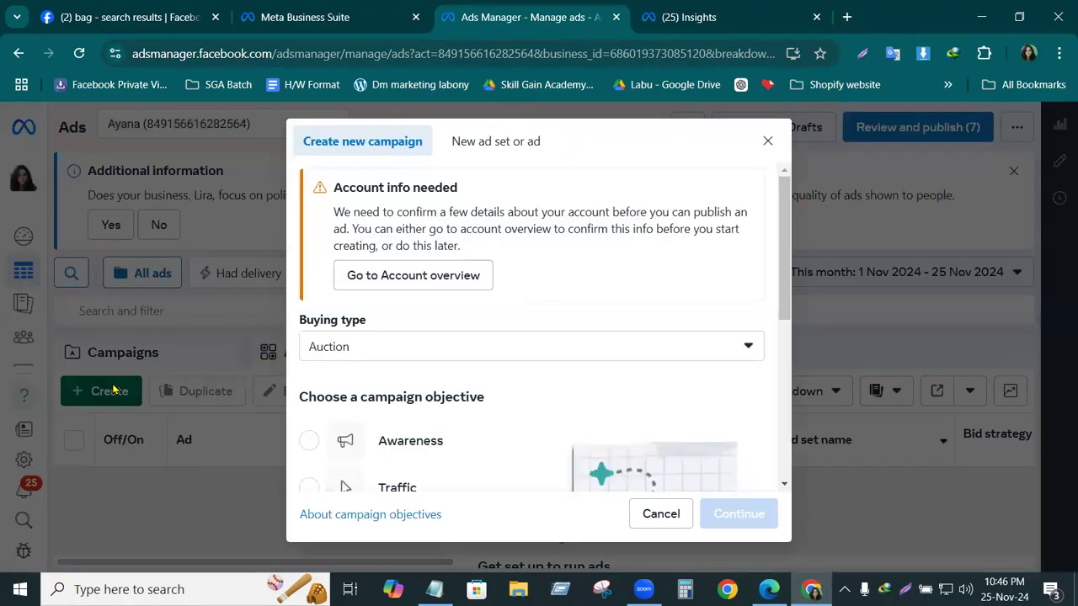
pyautogui.scroll(-2, 413, 433)
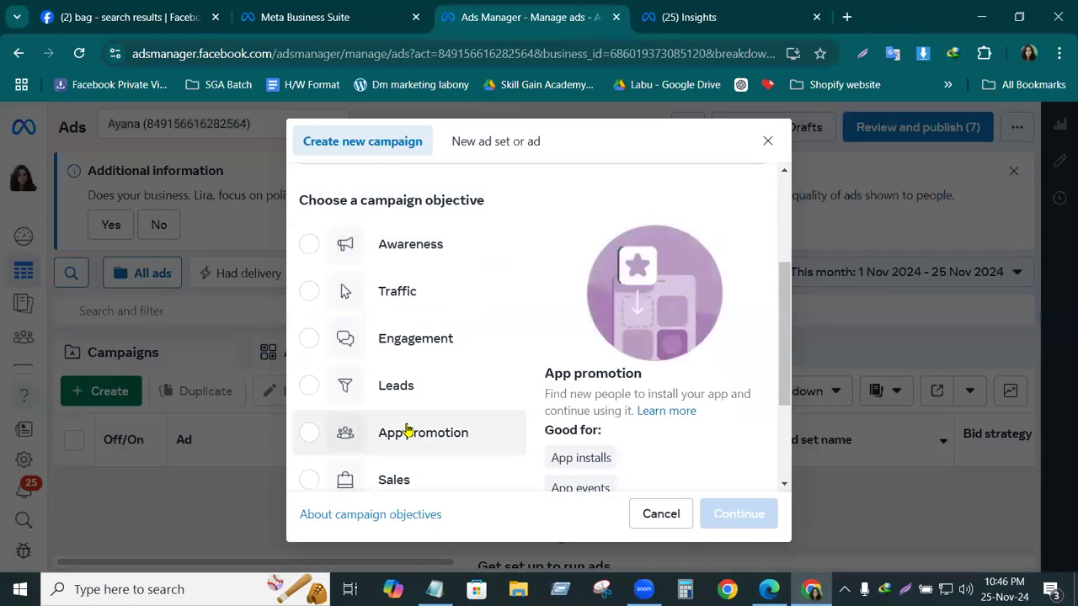
pyautogui.click(411, 341)
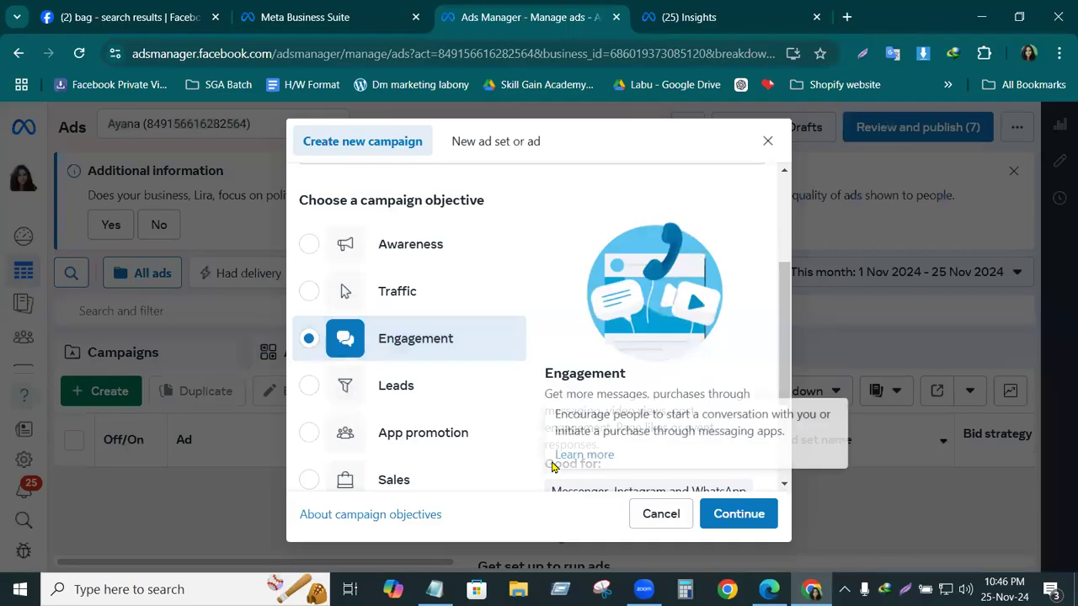
pyautogui.press('Return')
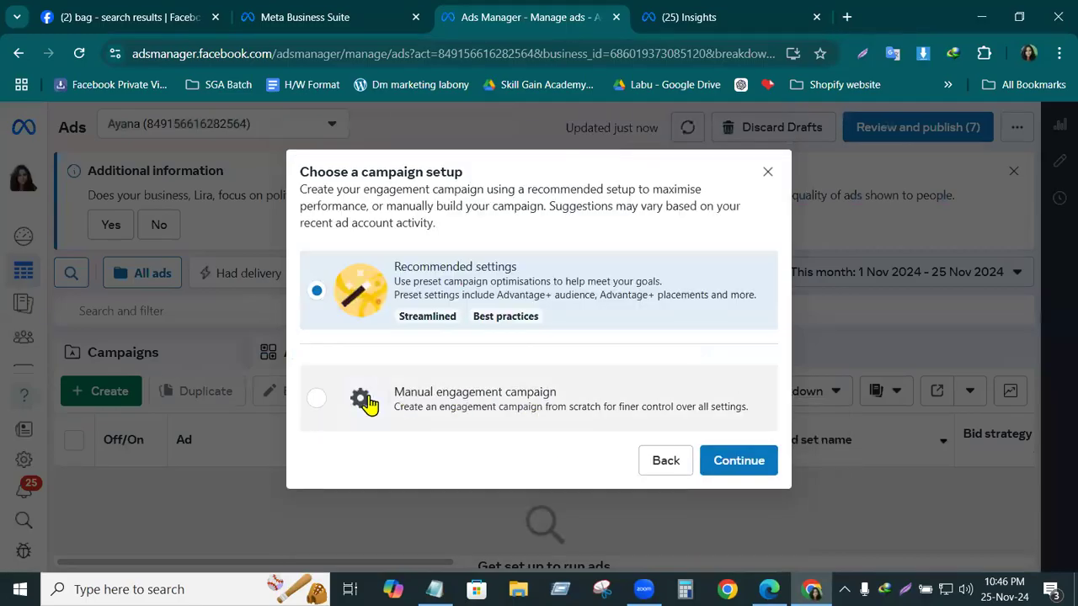
pyautogui.click(399, 406)
pyautogui.click(737, 459)
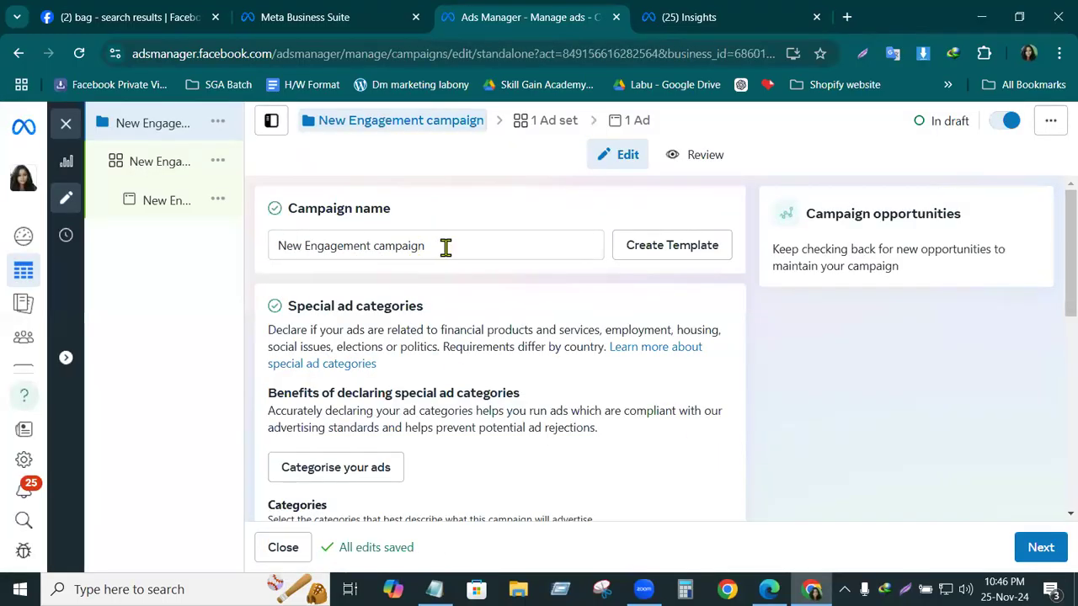
# - Rename the campaign as "Post Promote( Like, Comment, Share)"
pyautogui.moveTo(446, 245); pyautogui.dragTo(226, 250)
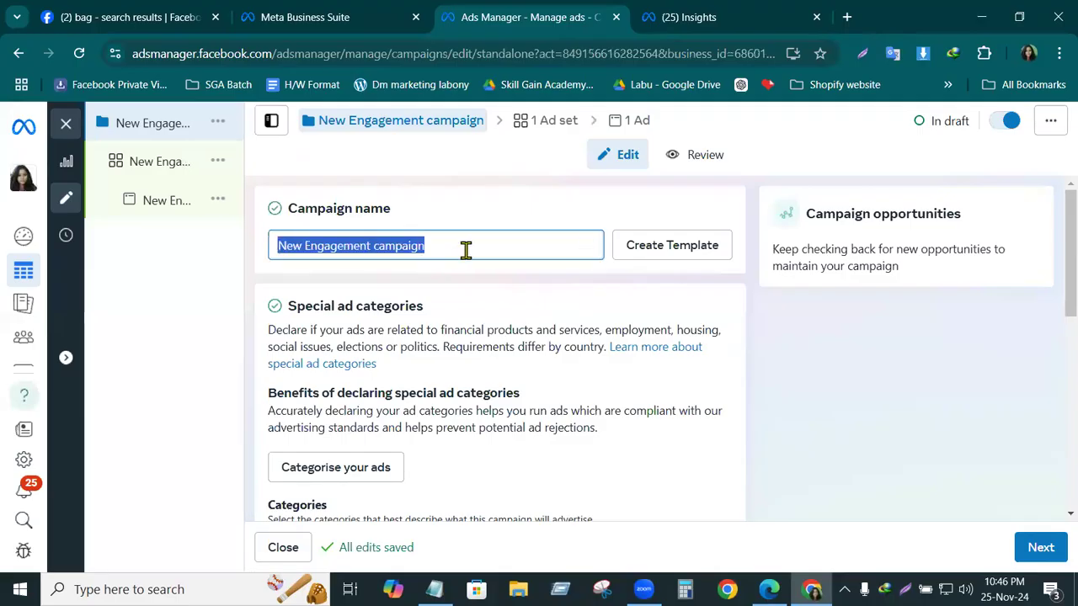
pyautogui.press('BackSpace')
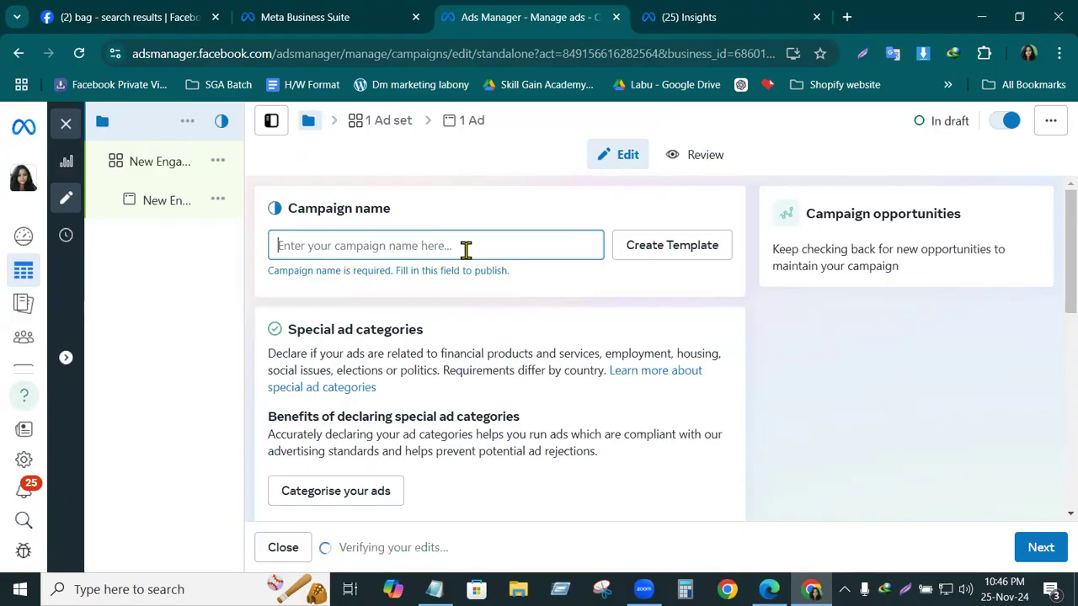
pyautogui.write('Post ')
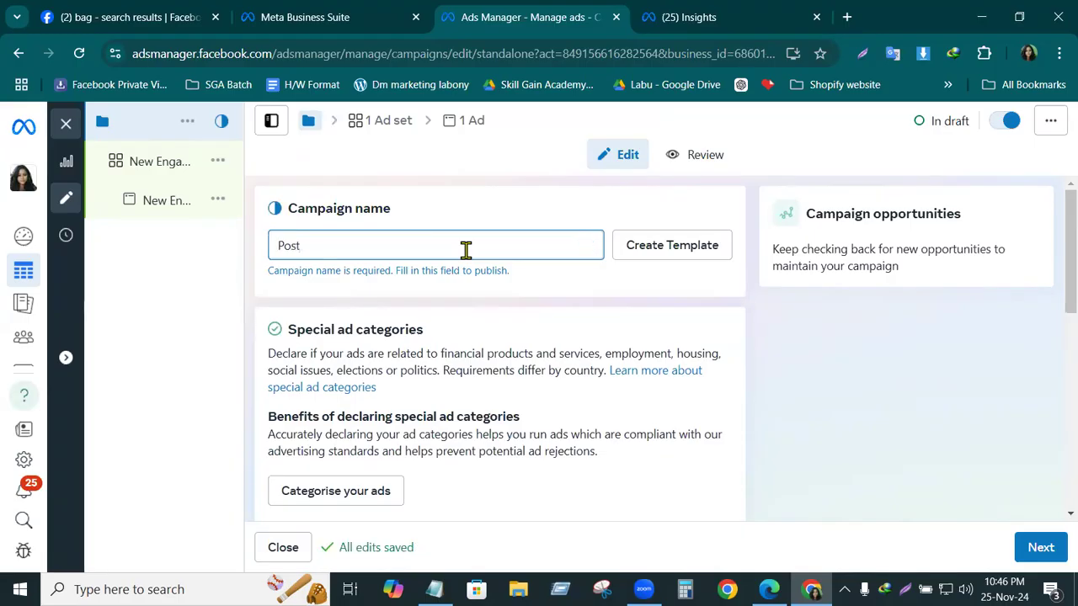
pyautogui.write('Promote')
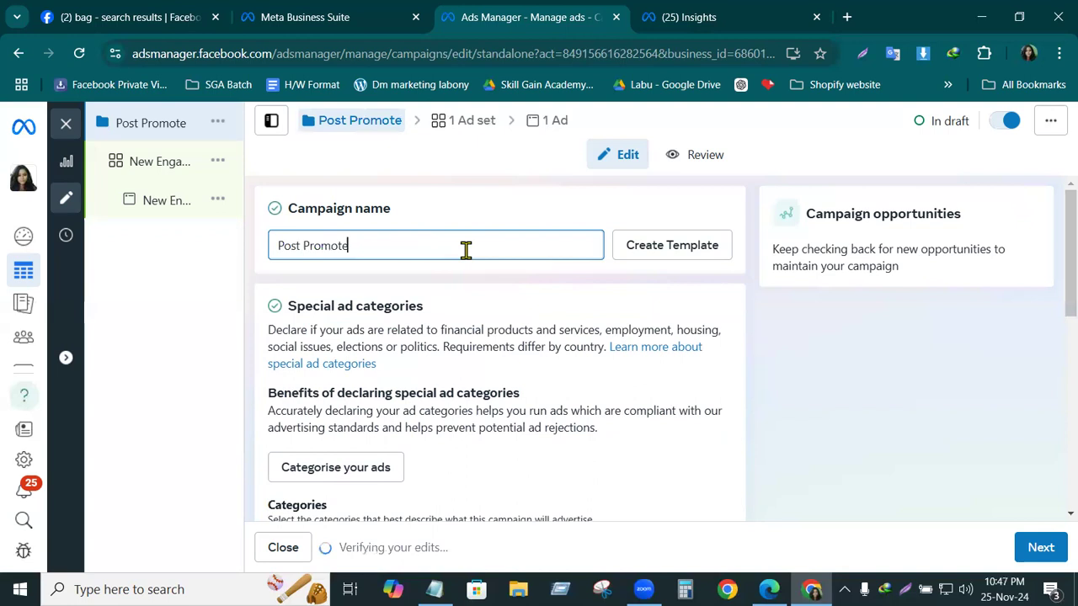
pyautogui.write('(')
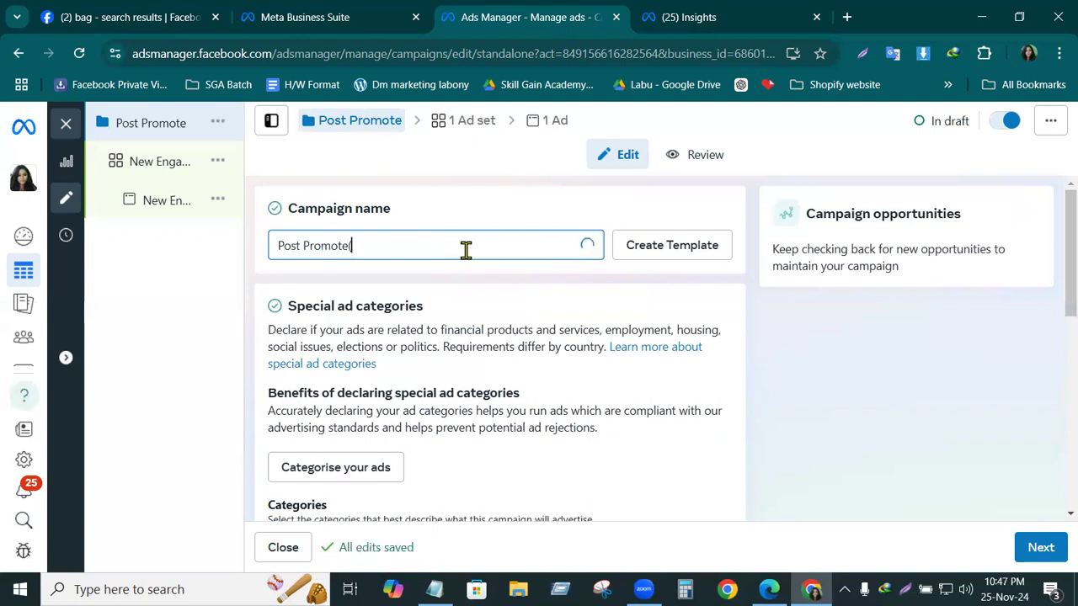
pyautogui.write(' Like, Comme')
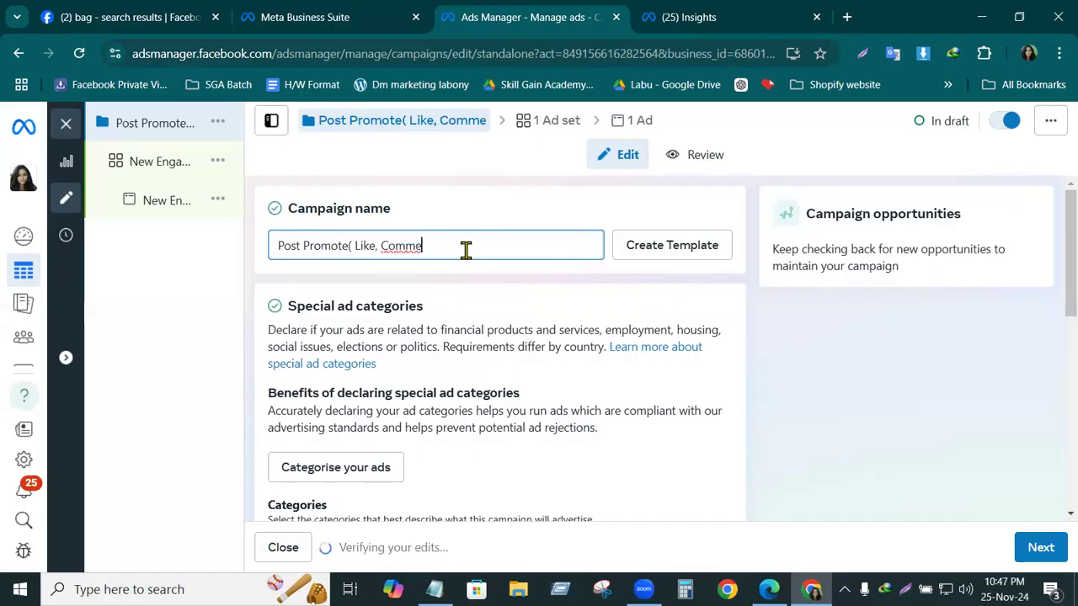
pyautogui.write('nt, Shar')
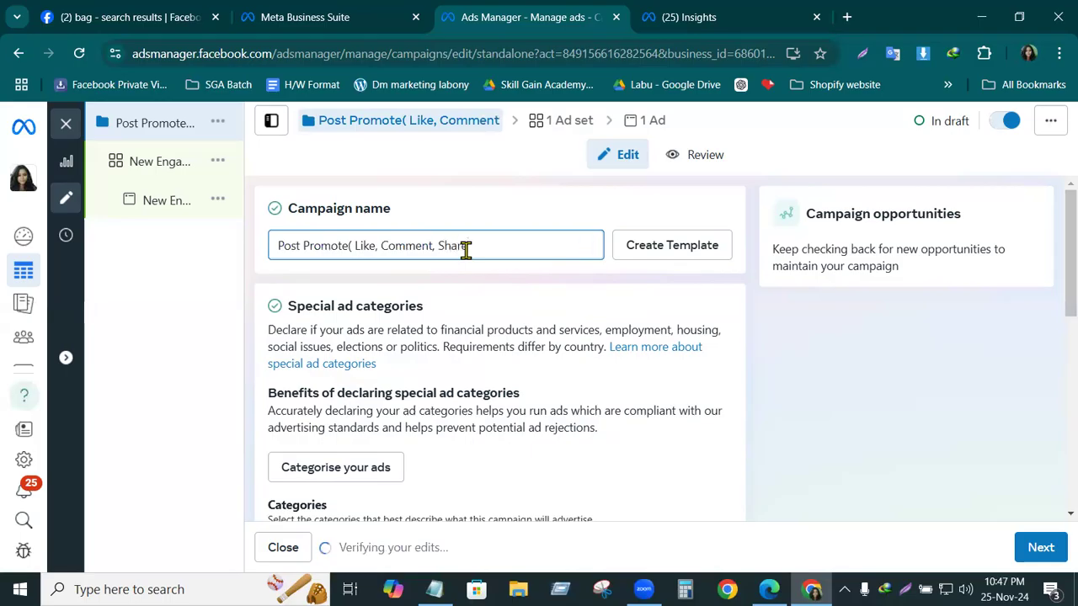
pyautogui.write('e')
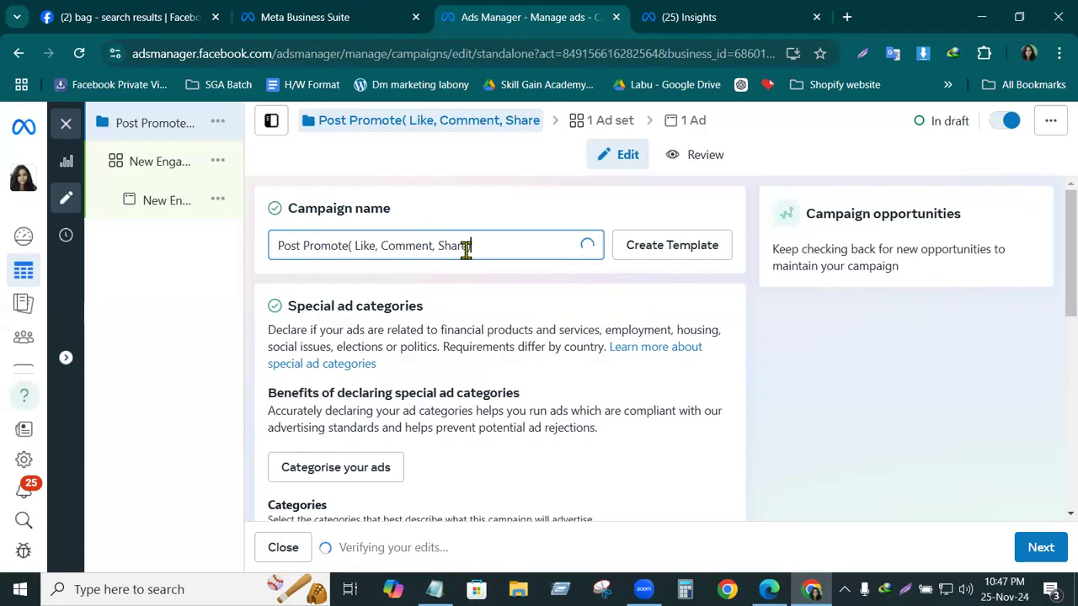
pyautogui.write(')')
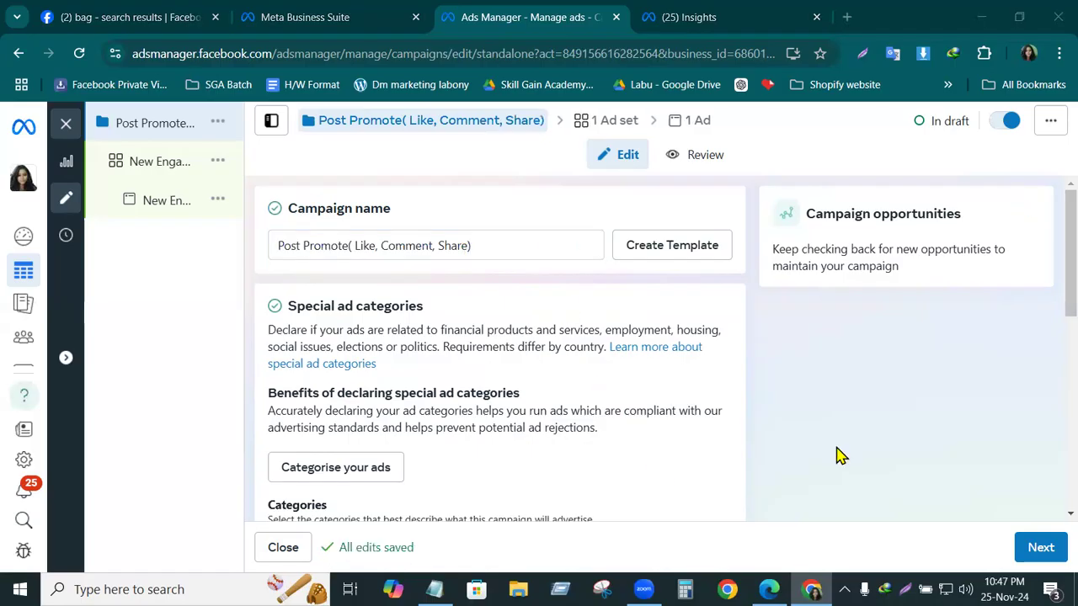
# - Turn on Advantage campaign budget with a daily budget of $3.00 and continue to the ad set
pyautogui.moveTo(1047, 255); pyautogui.dragTo(1046, 310)
pyautogui.scroll(-3, 1049, 305)
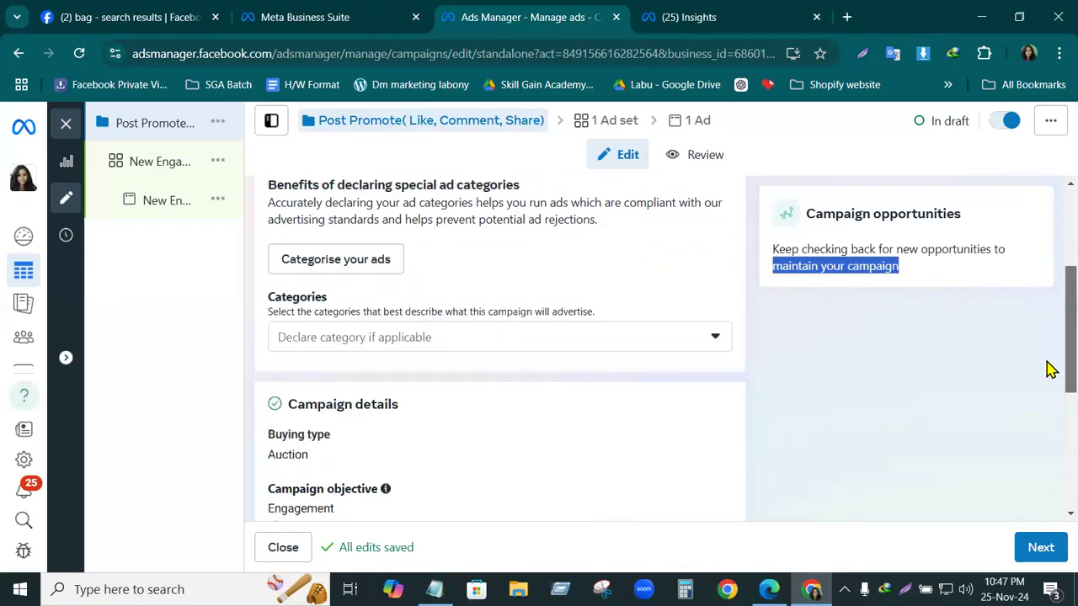
pyautogui.scroll(-3, 589, 429)
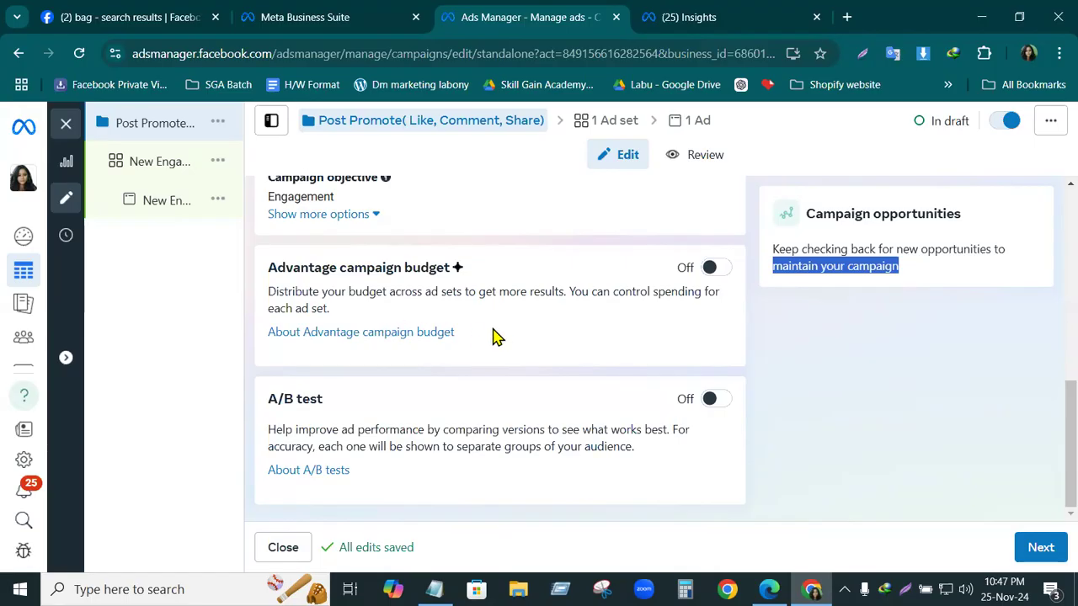
pyautogui.click(709, 270)
pyautogui.moveTo(560, 385); pyautogui.dragTo(481, 390)
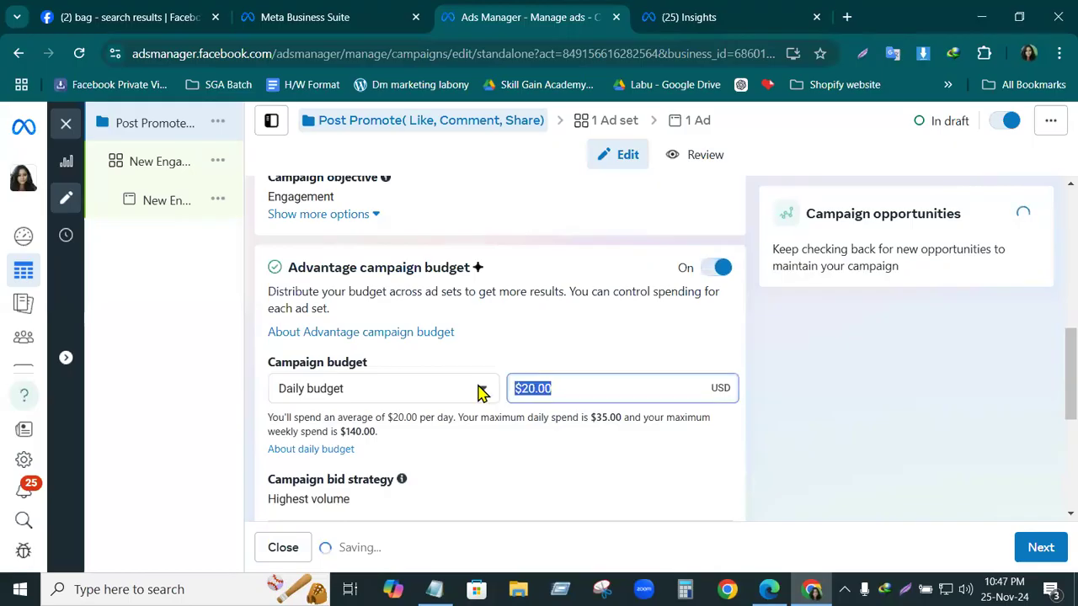
pyautogui.press('BackSpace')
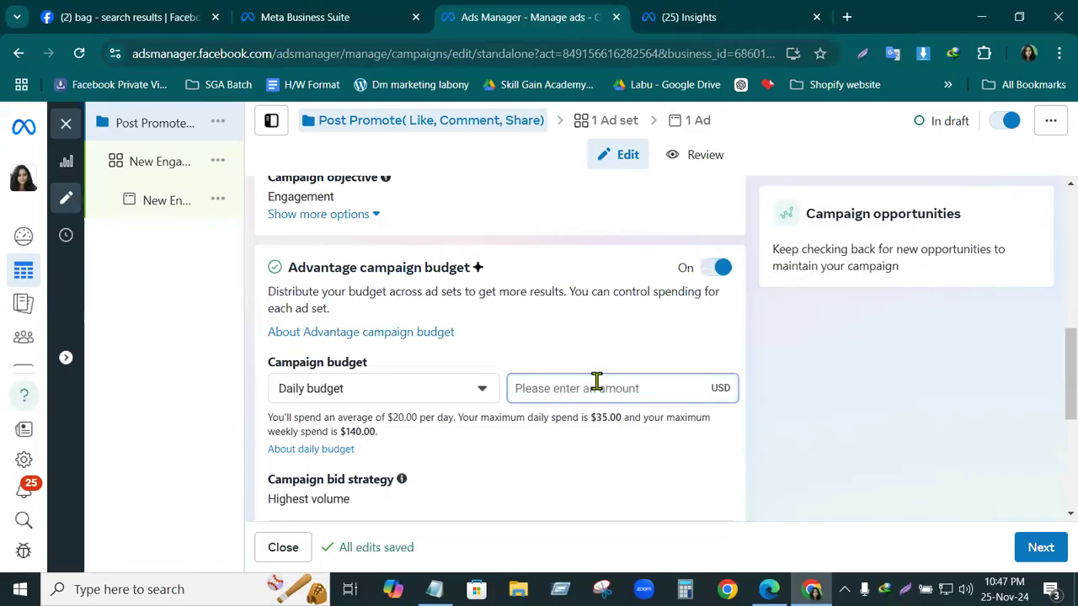
pyautogui.write('3')
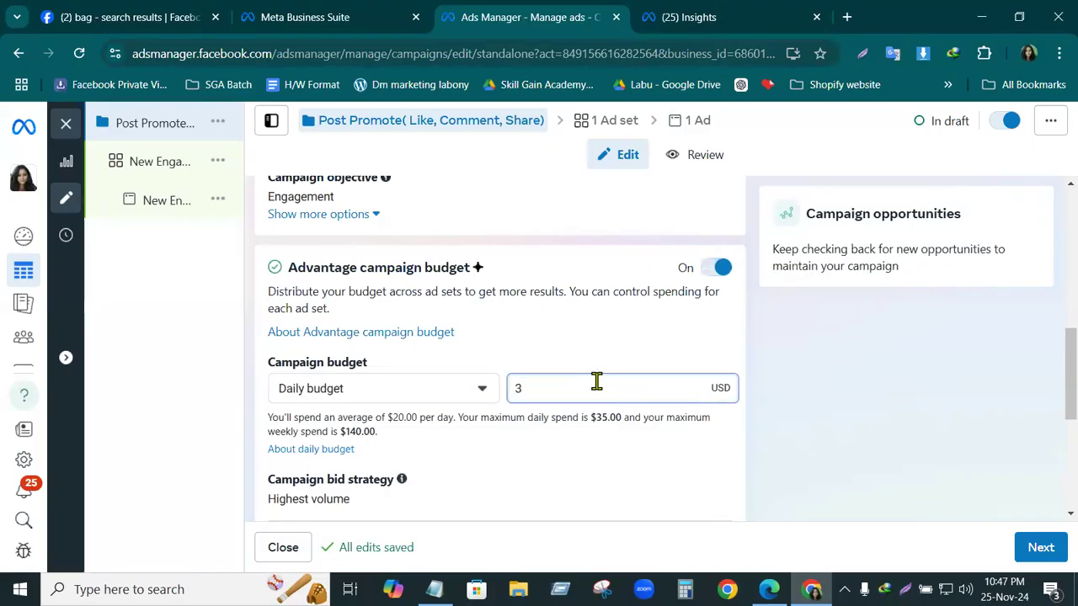
pyautogui.click(565, 340)
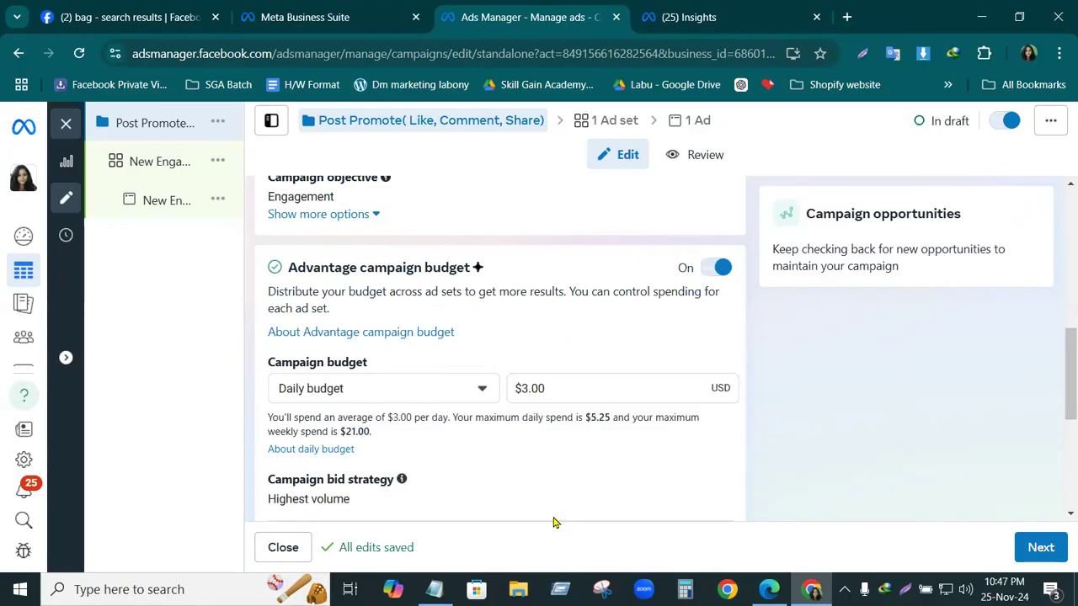
pyautogui.scroll(-5, 506, 487)
pyautogui.click(1041, 548)
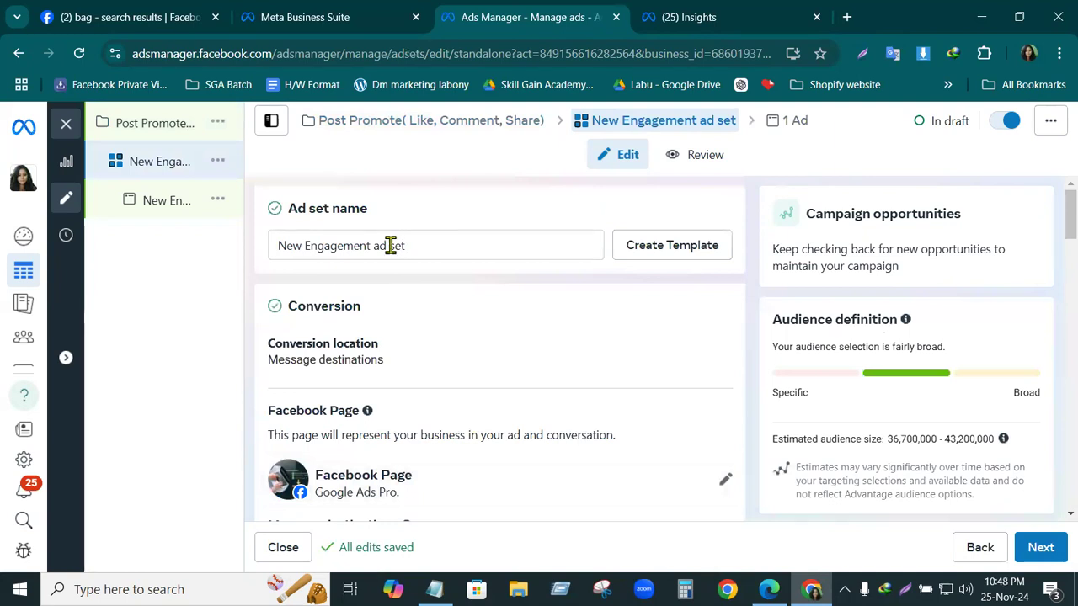
# - Rename the ad set as "Engagement ad set-01"
pyautogui.moveTo(303, 245); pyautogui.dragTo(265, 250)
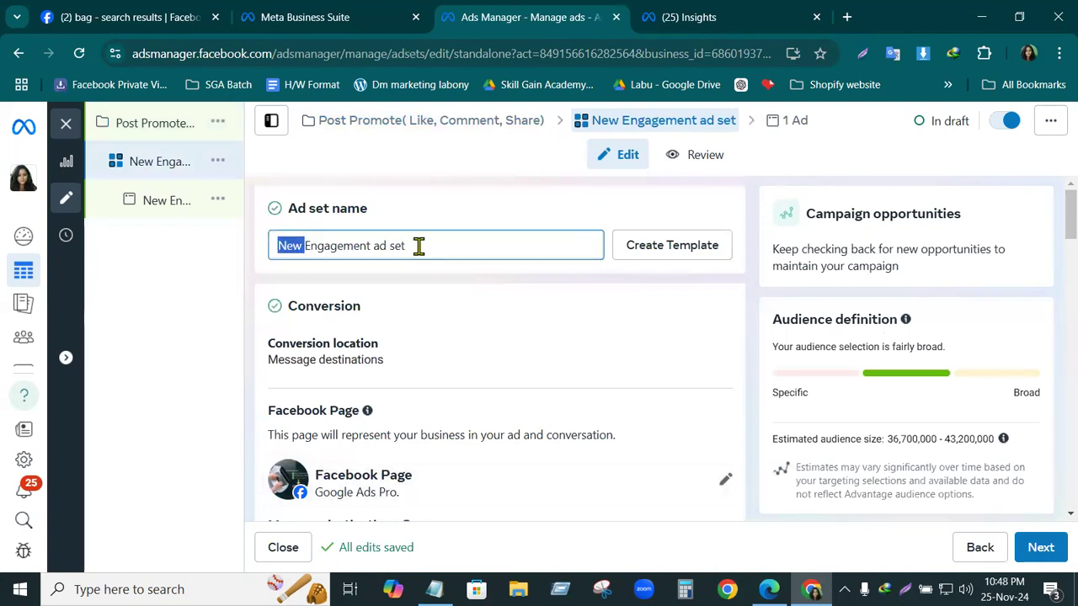
pyautogui.press('BackSpace')
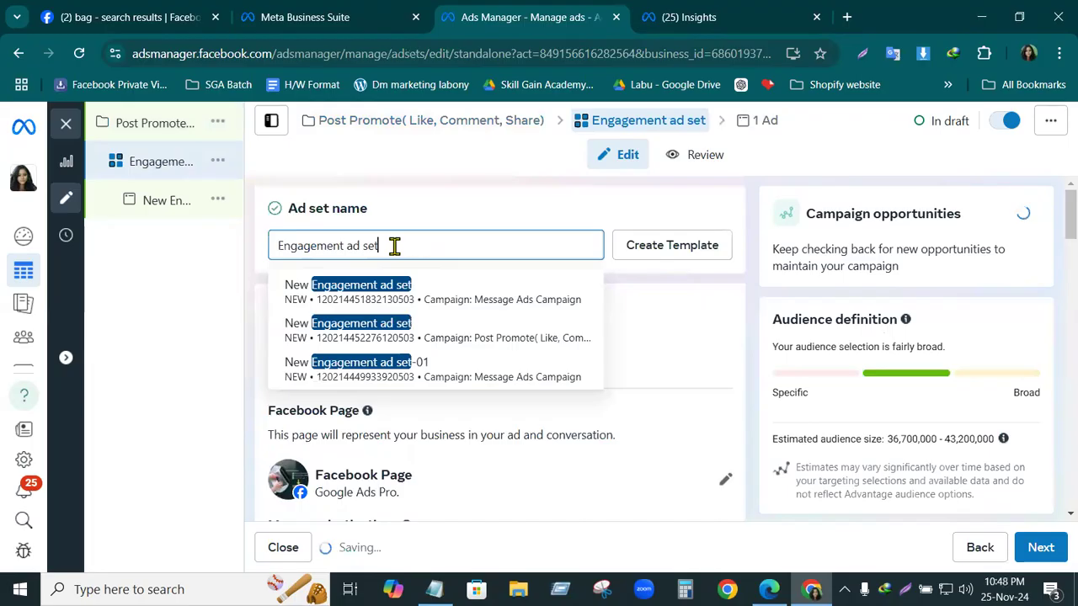
pyautogui.write('-0')
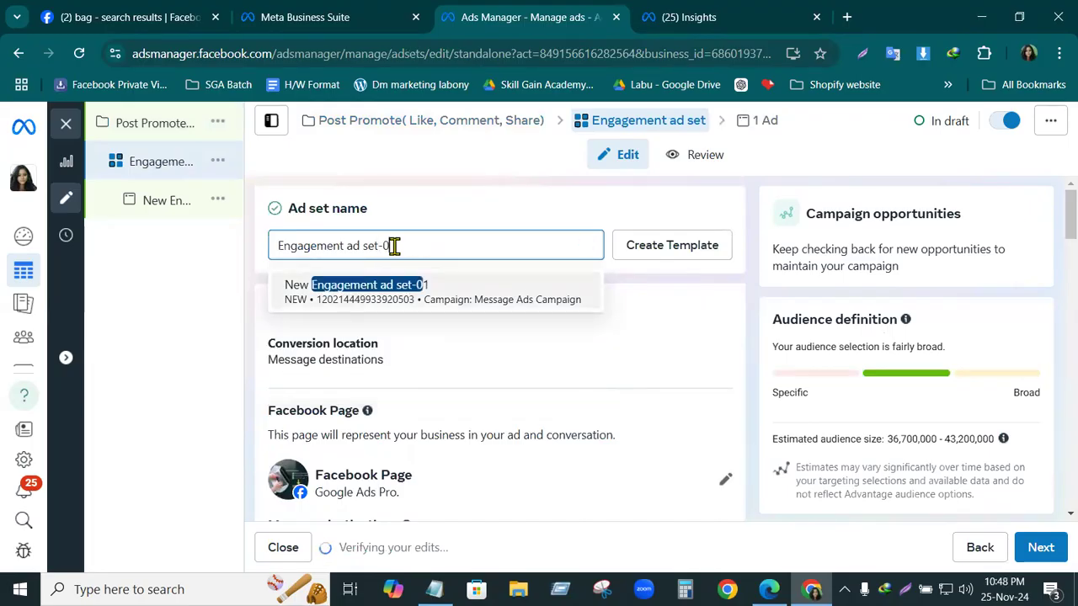
pyautogui.write('2')
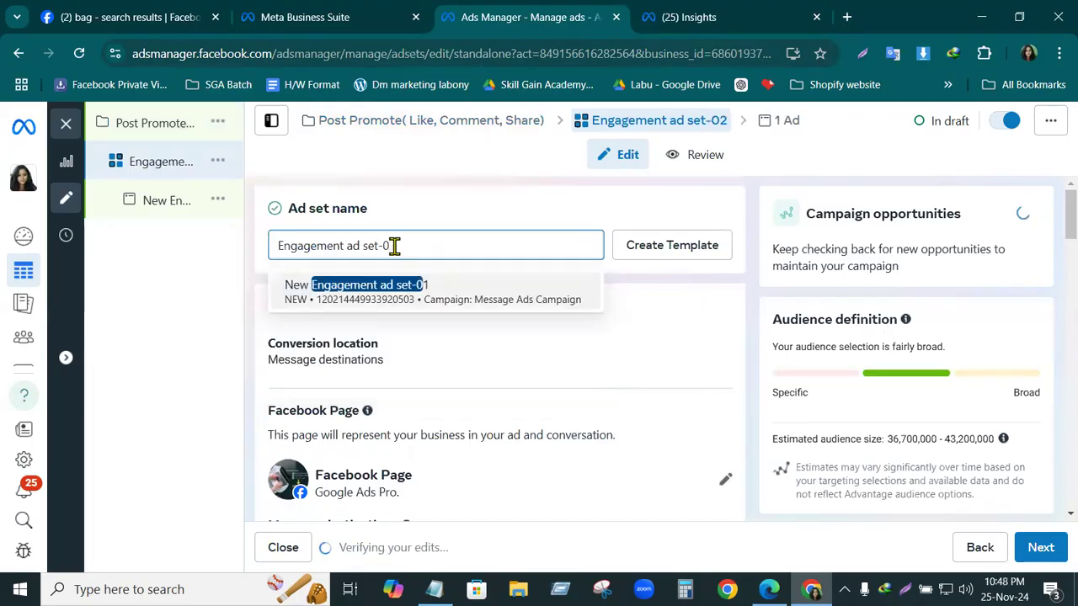
pyautogui.write('1')
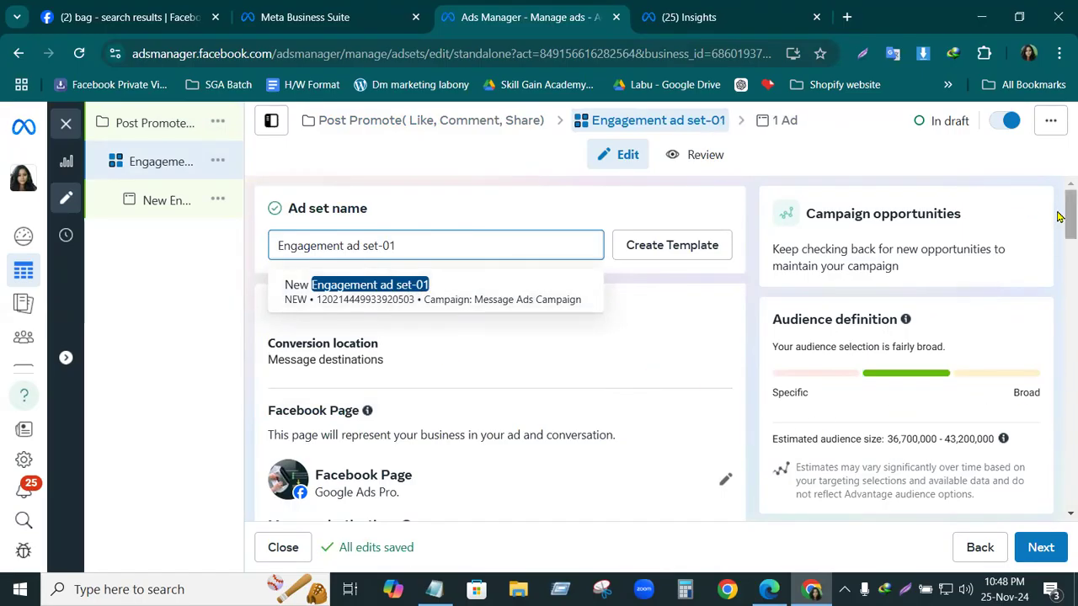
# - Set the ad set's conversion location to On your ad
pyautogui.scroll(-2, 1058, 217)
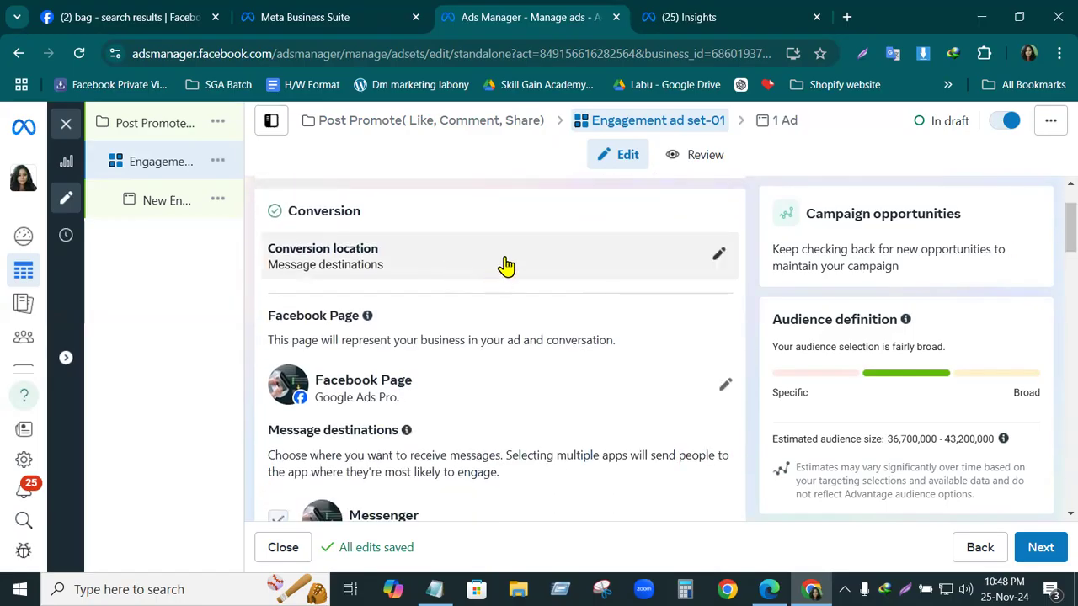
pyautogui.click(719, 257)
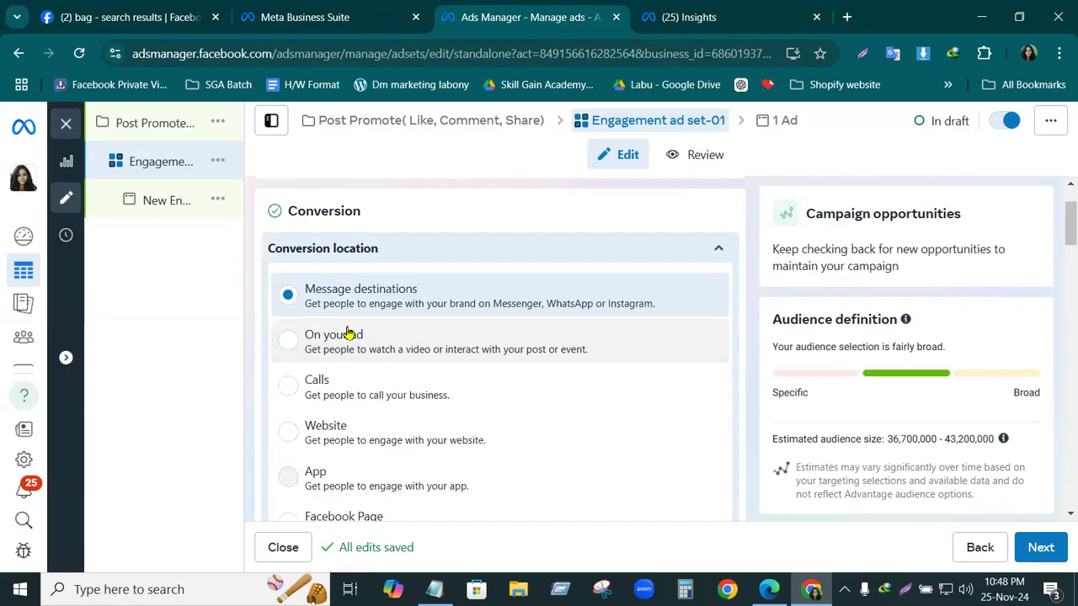
pyautogui.click(324, 344)
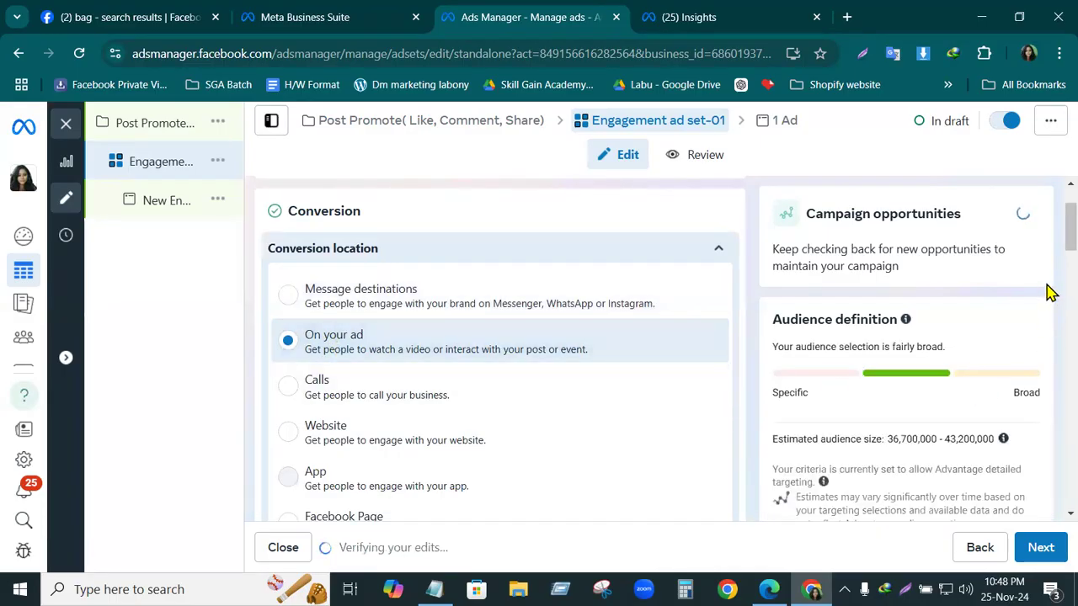
# - Change the ad set's engagement type to Post engagement
pyautogui.scroll(-5, 1049, 244)
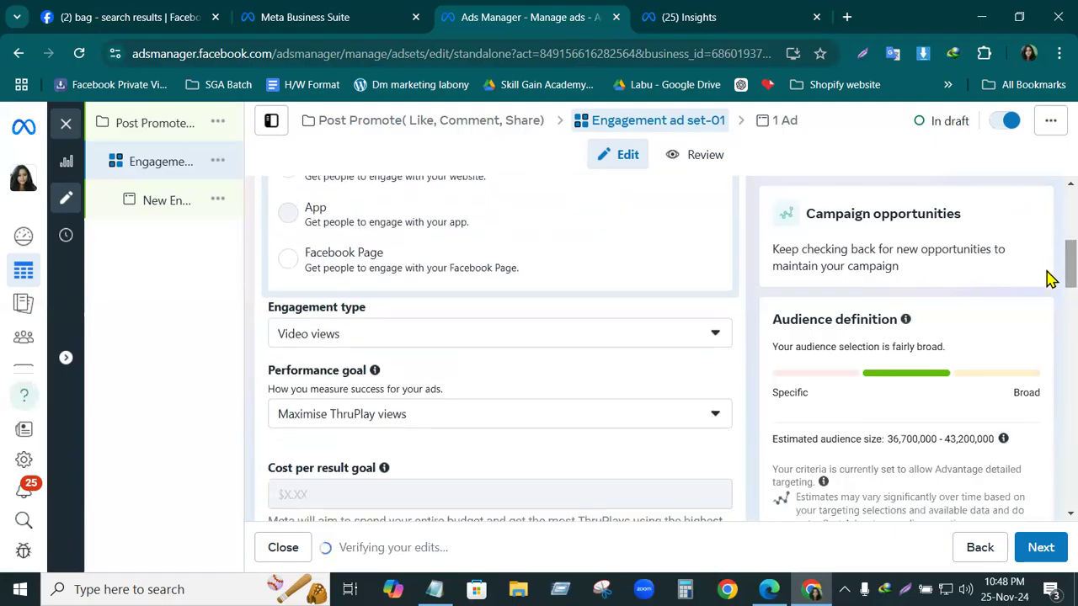
pyautogui.click(714, 339)
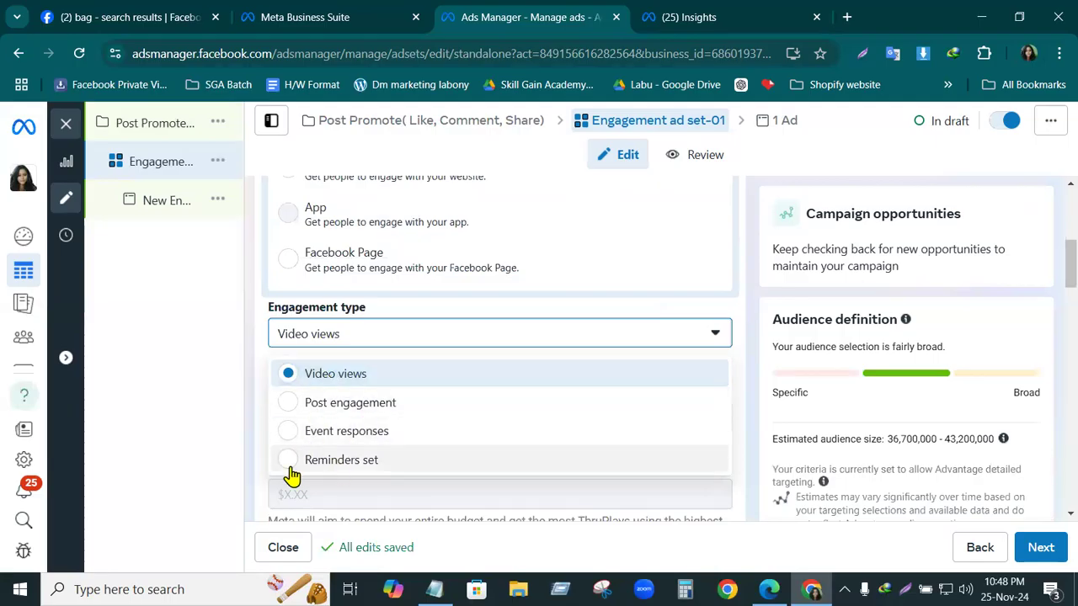
pyautogui.click(291, 404)
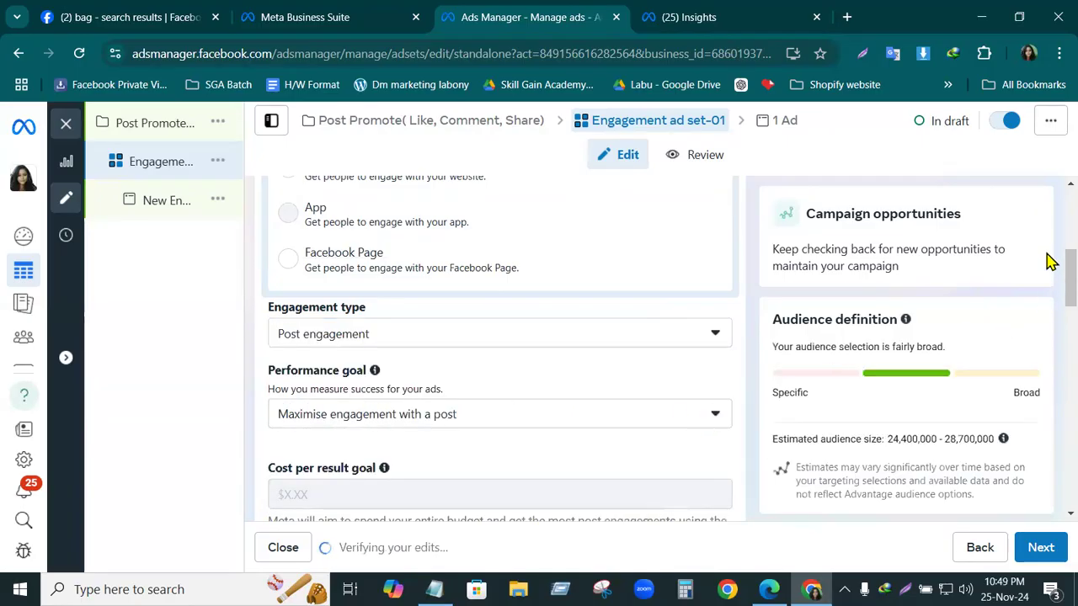
pyautogui.scroll(-1, 1048, 291)
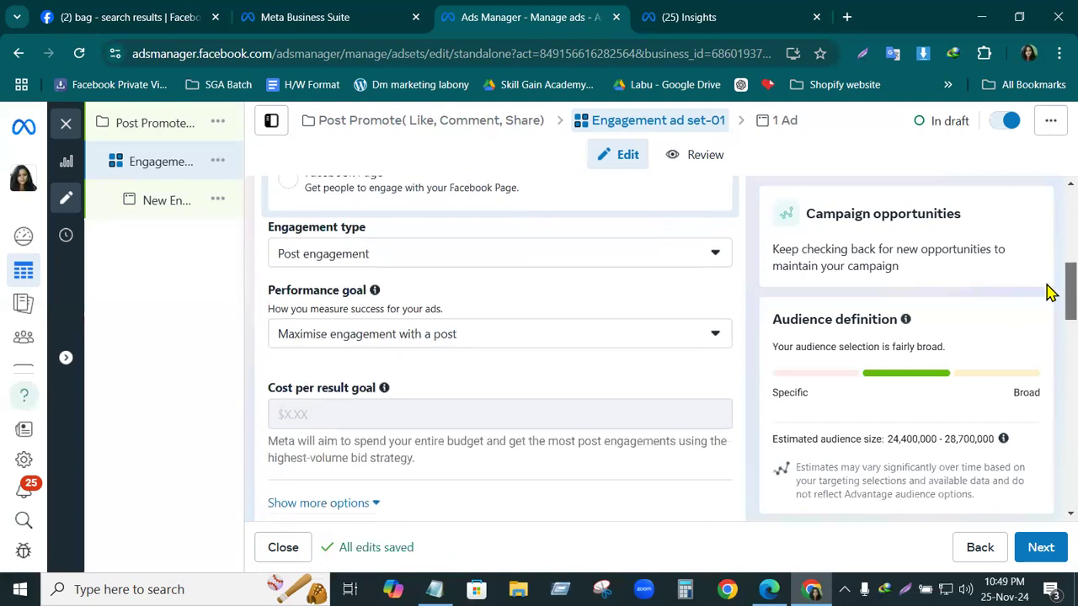
pyautogui.moveTo(1046, 285); pyautogui.dragTo(1047, 287)
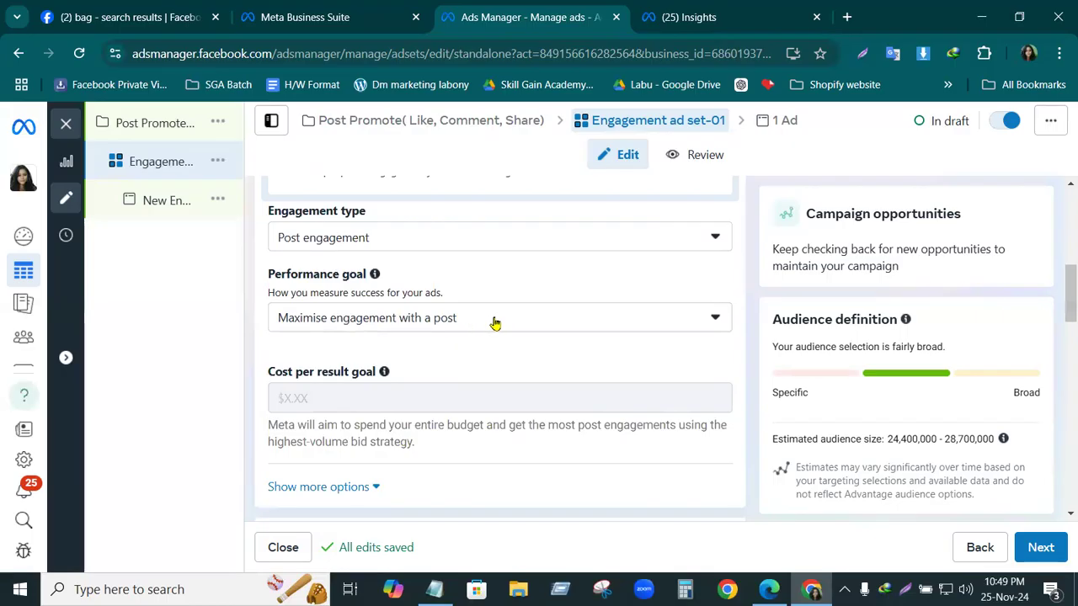
# - Schedule the ad set to start on 25 November 2024 and set an end date of 30 November 2024
pyautogui.moveTo(1059, 295); pyautogui.dragTo(1059, 343)
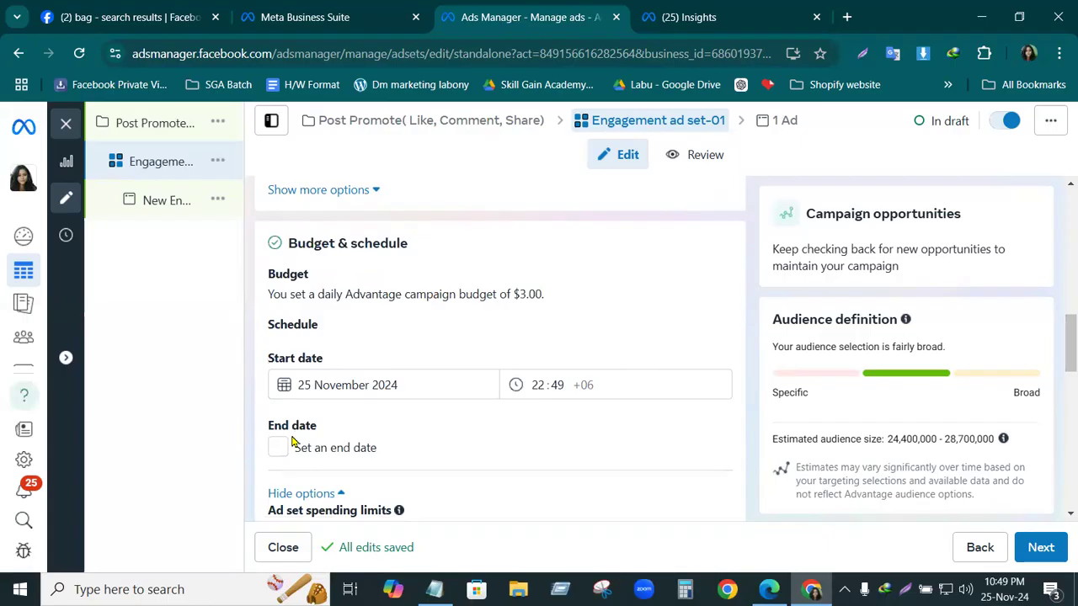
pyautogui.moveTo(1058, 345); pyautogui.dragTo(1061, 361)
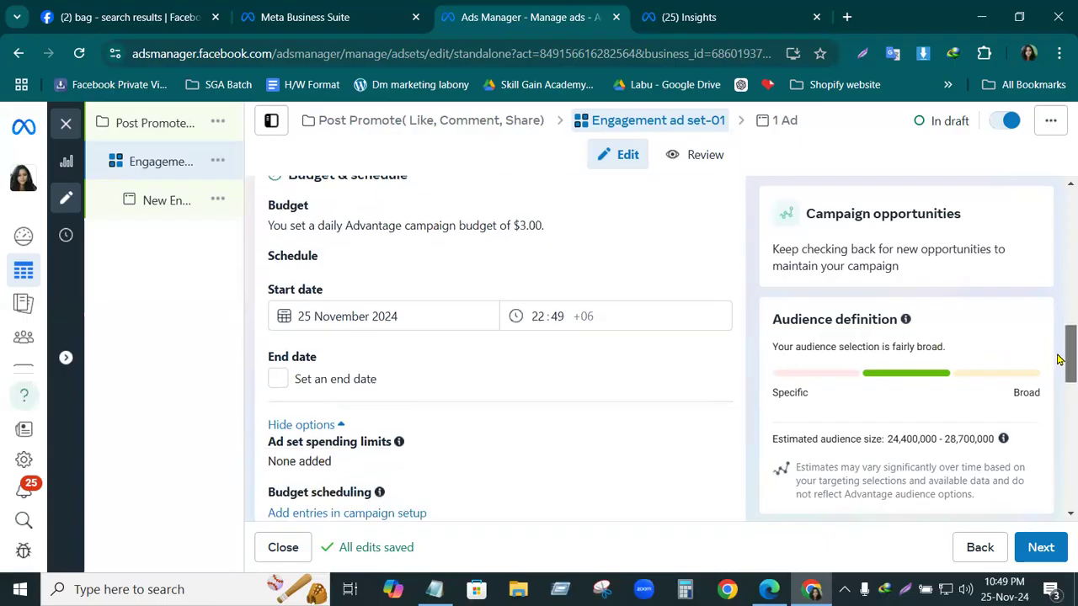
pyautogui.click(364, 287)
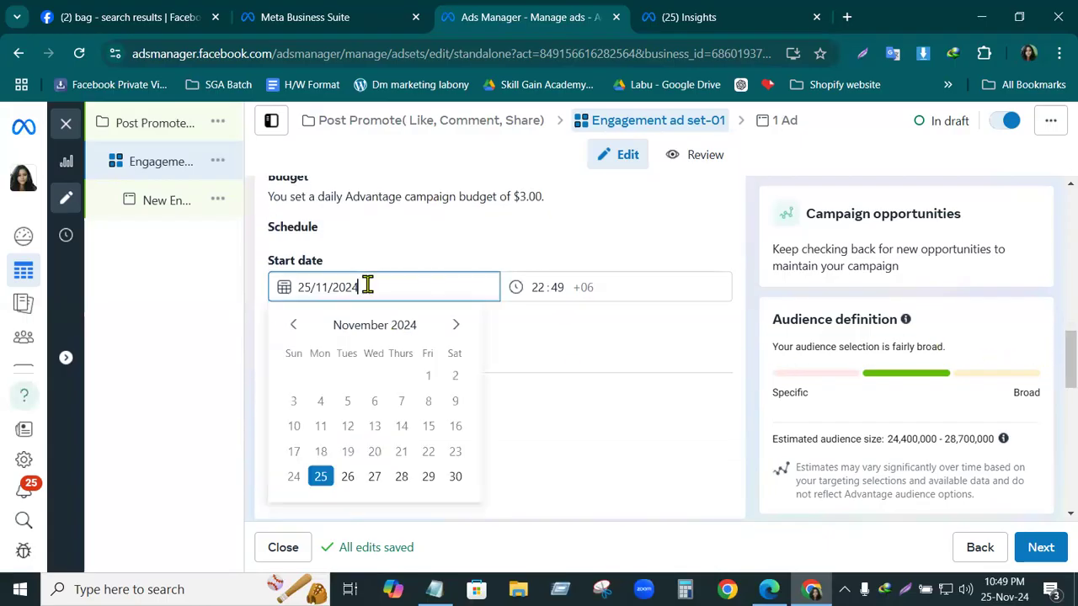
pyautogui.click(322, 477)
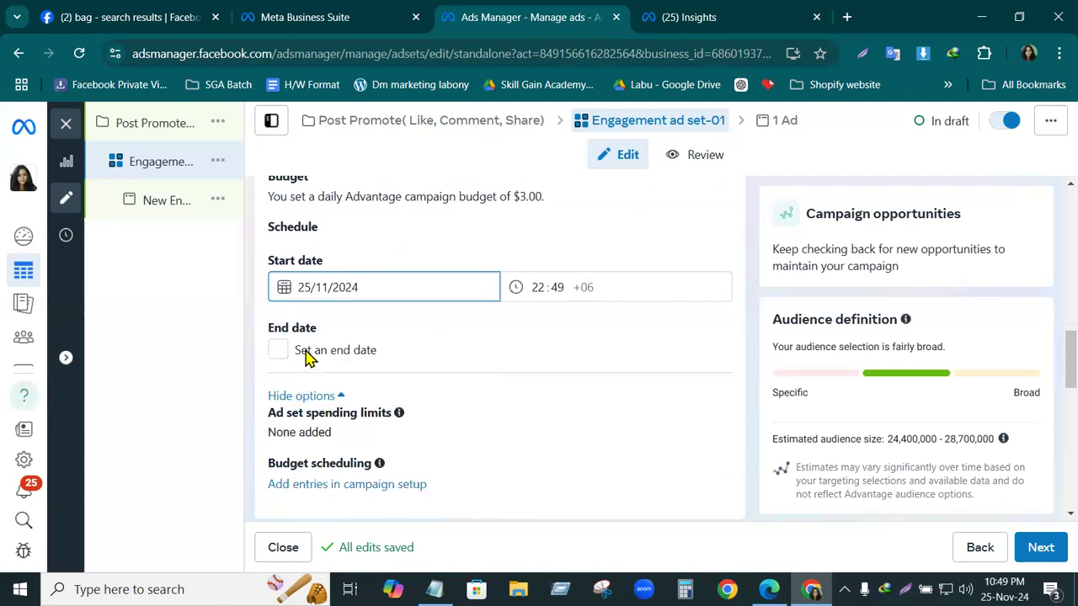
pyautogui.click(278, 350)
pyautogui.click(380, 388)
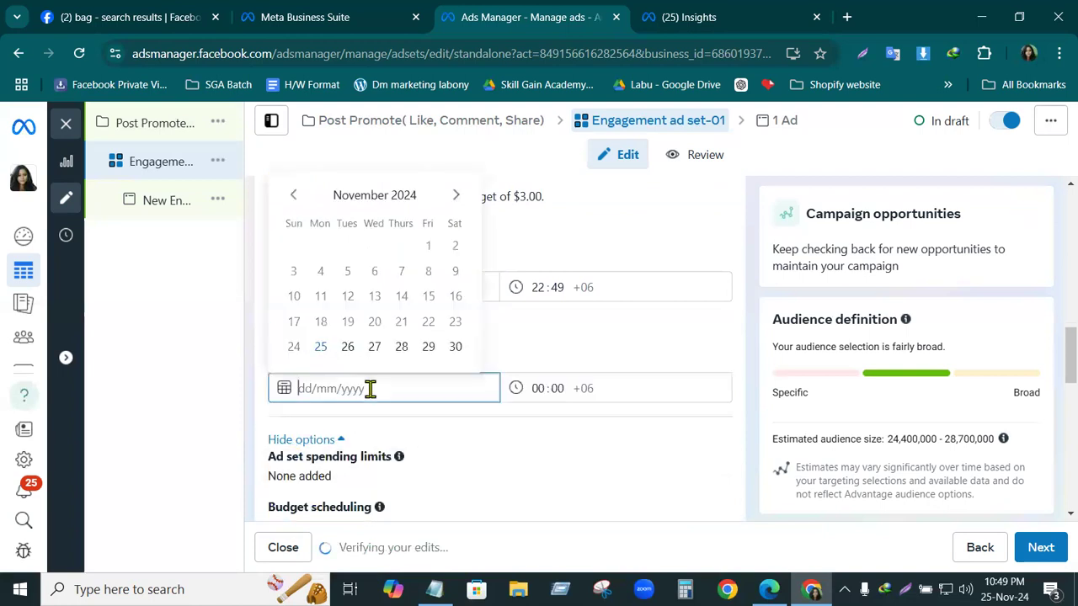
pyautogui.click(457, 346)
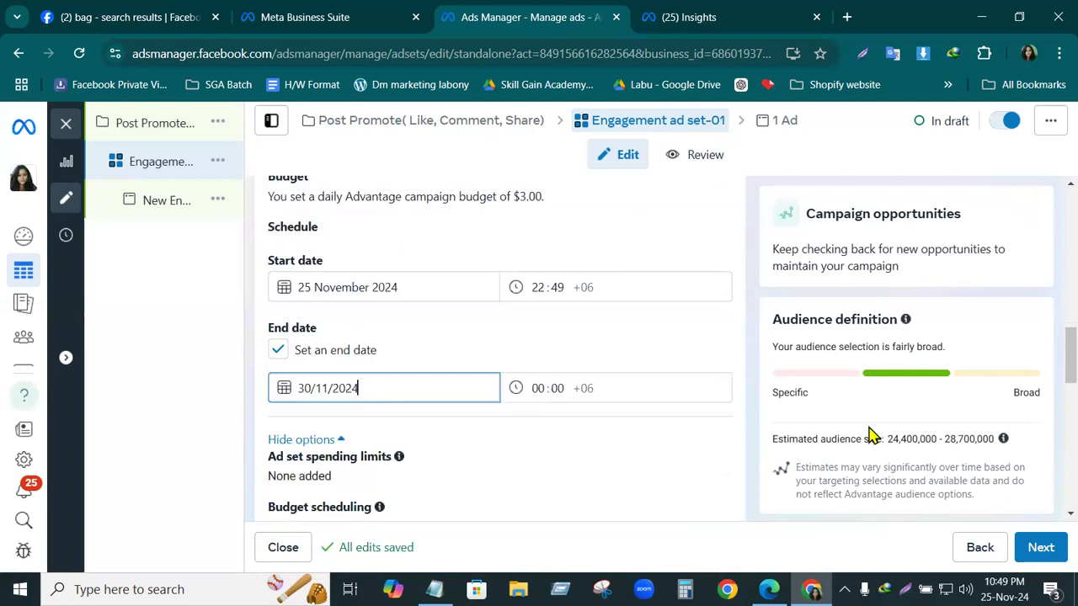
# - Switch the ad set from Advantage+ audience to the original audience options
pyautogui.scroll(-2, 1048, 391)
pyautogui.scroll(-1, 1048, 393)
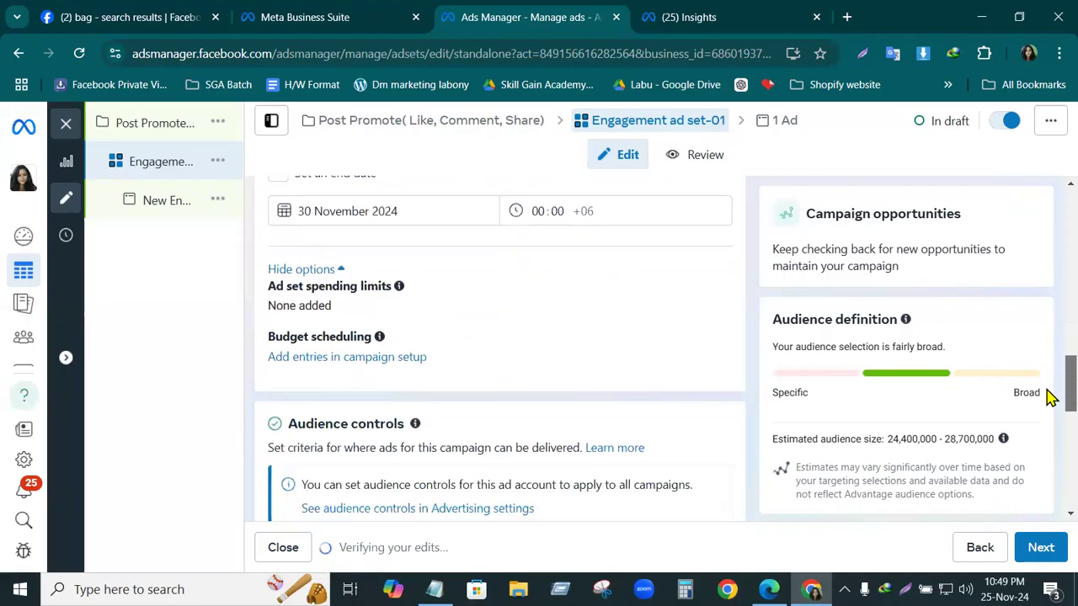
pyautogui.scroll(-3, 1048, 393)
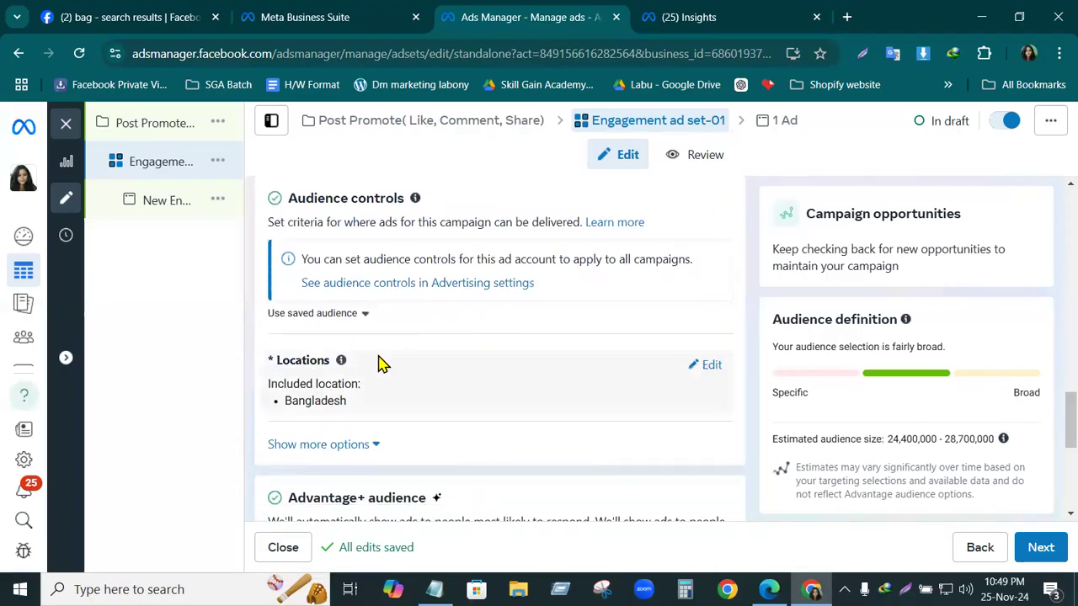
pyautogui.scroll(-2, 379, 363)
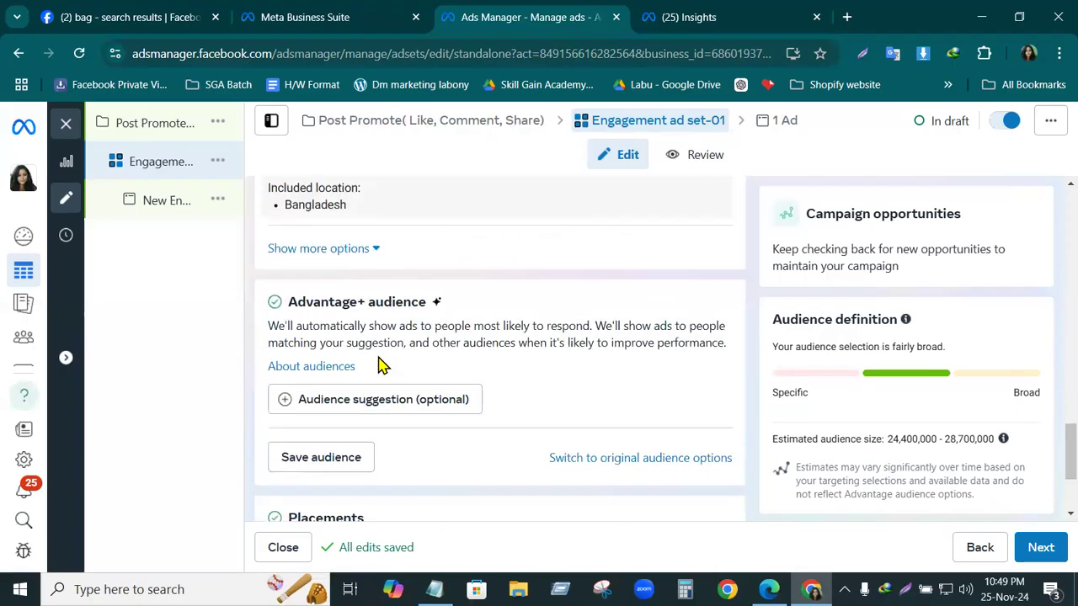
pyautogui.click(604, 461)
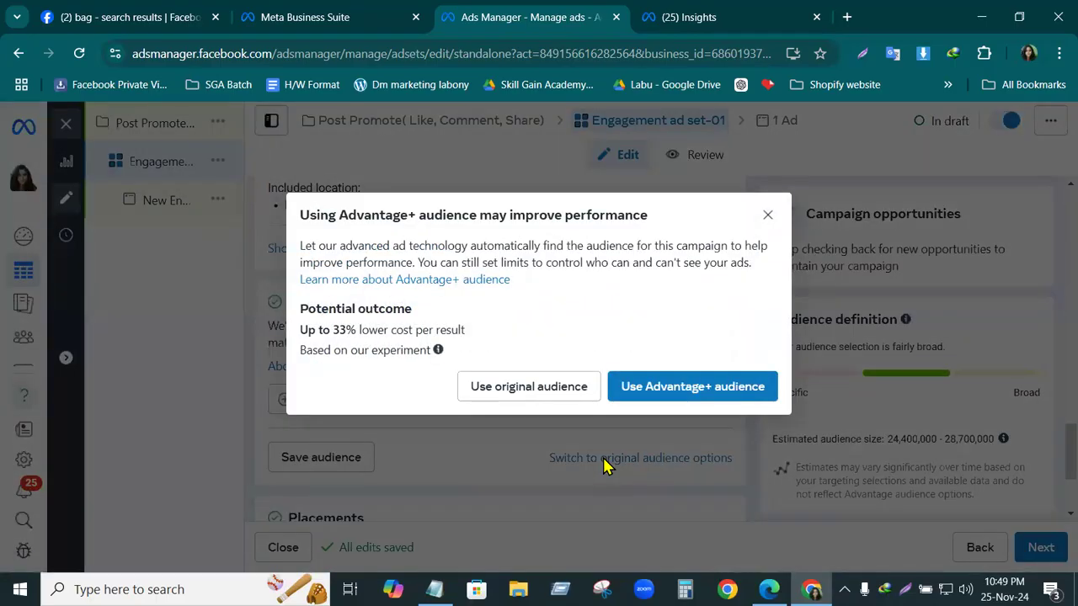
pyautogui.click(512, 389)
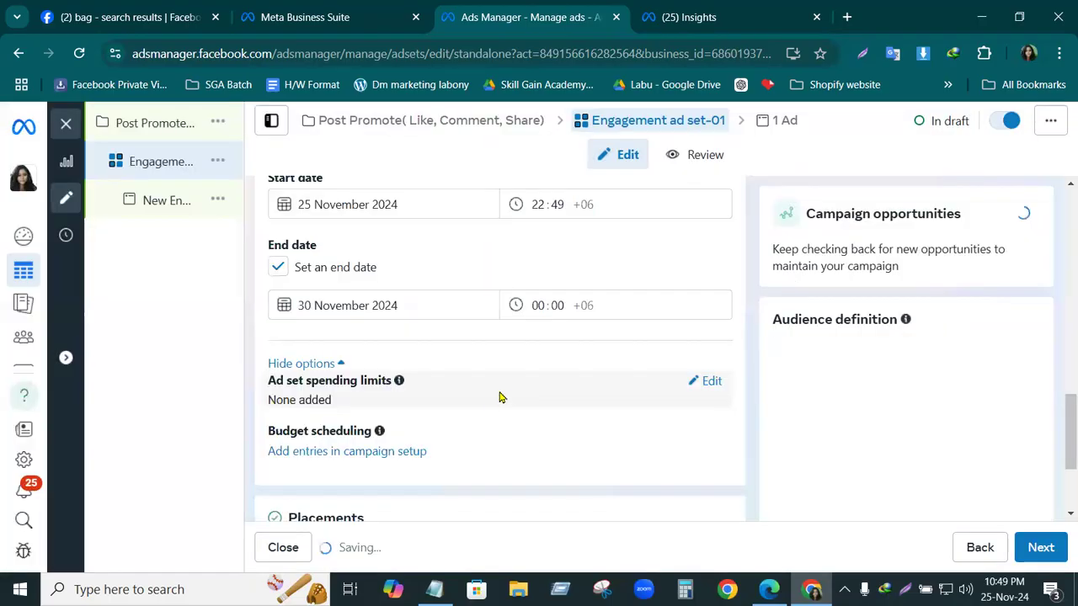
# - Apply the saved audience Batch/16 to the ad set and review its targeting details
pyautogui.scroll(-3, 497, 398)
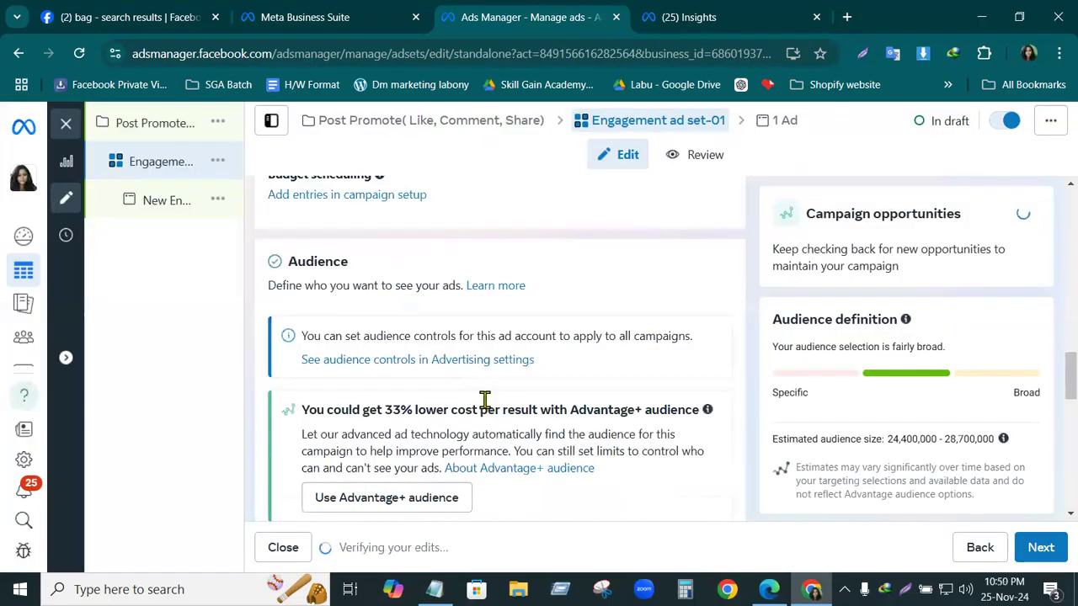
pyautogui.scroll(-2, 485, 399)
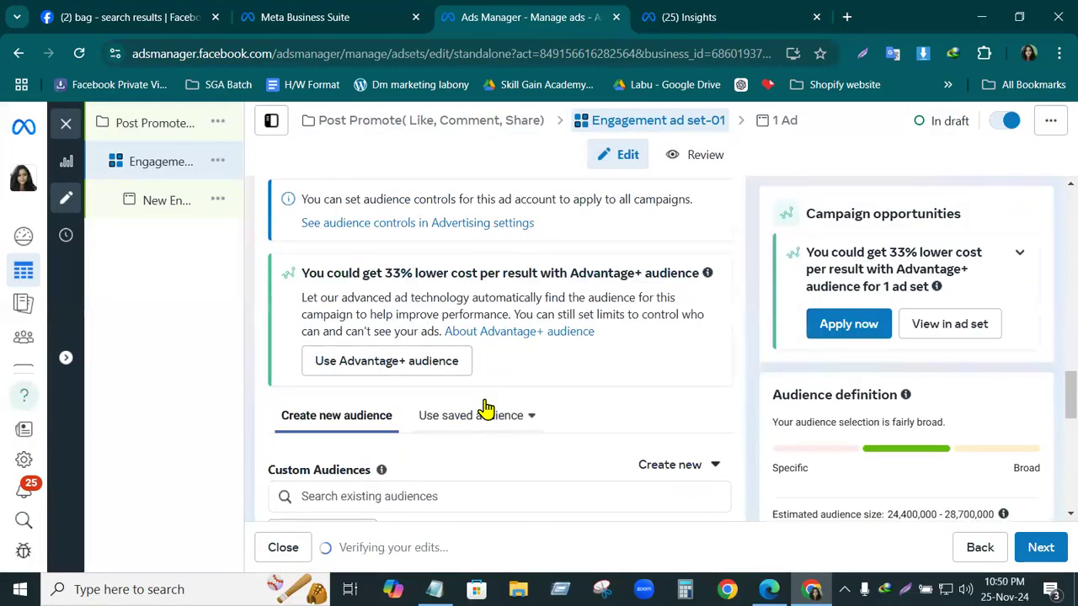
pyautogui.click(532, 417)
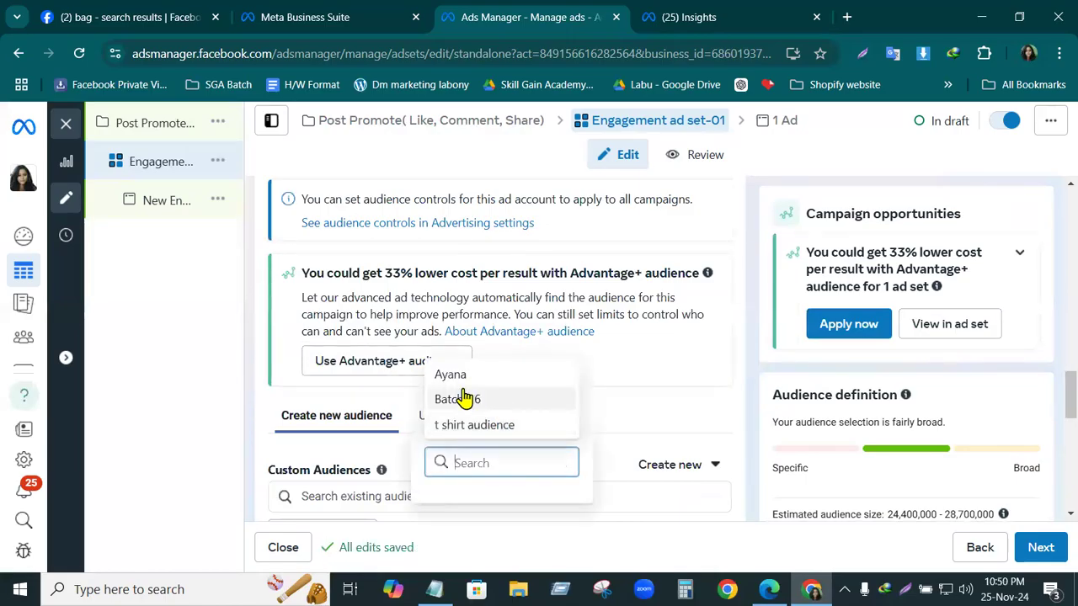
pyautogui.moveTo(457, 406)
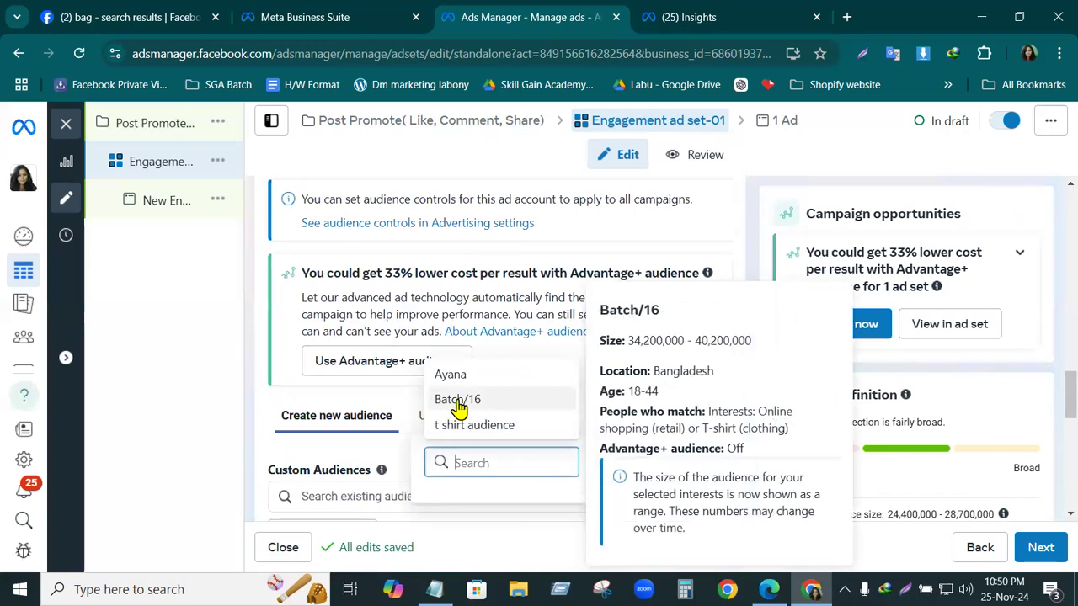
pyautogui.click(458, 402)
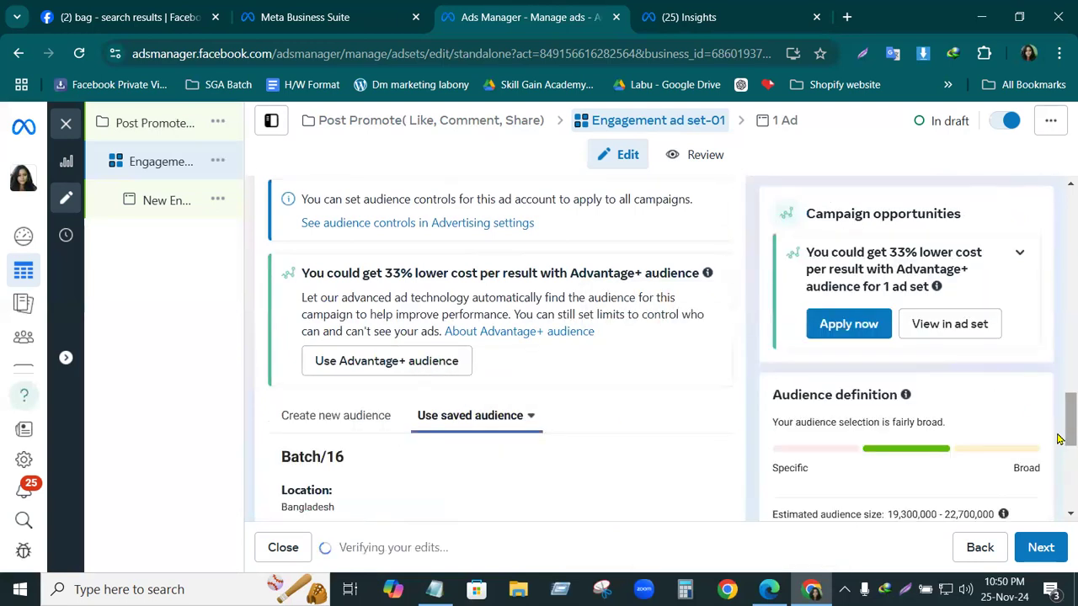
pyautogui.scroll(-3, 1058, 429)
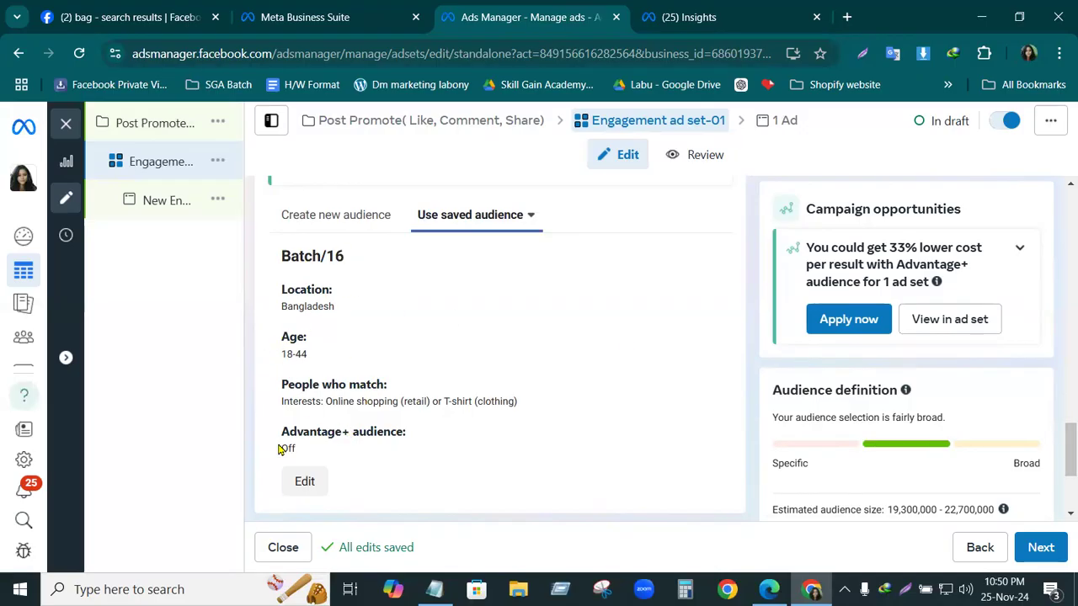
pyautogui.scroll(2, 356, 384)
pyautogui.scroll(-2, 356, 385)
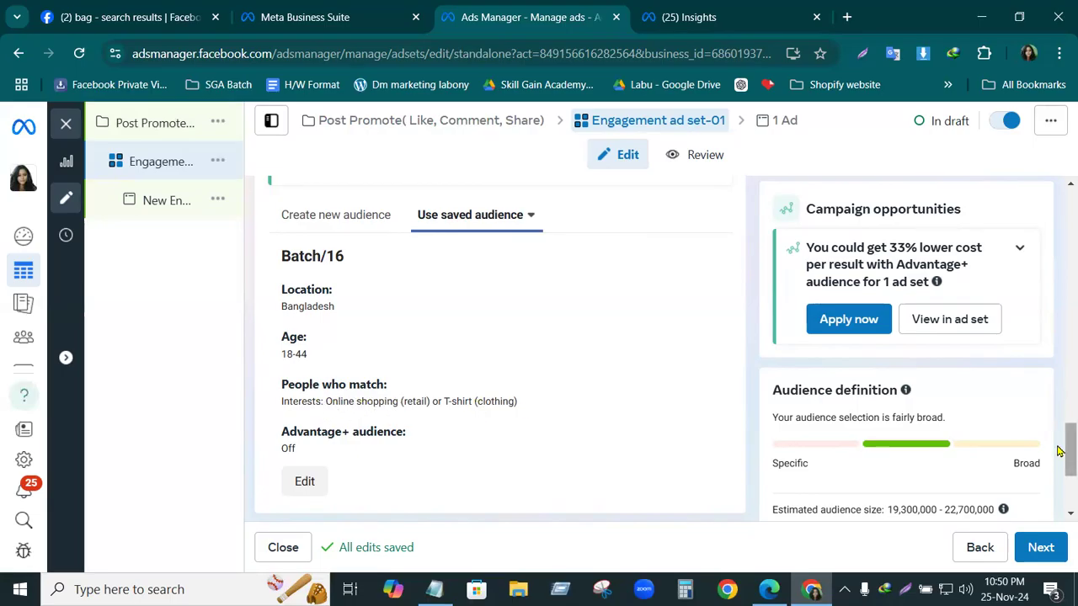
# - Choose manual placements with Instagram deselected so only Facebook remains, and continue to the ad
pyautogui.scroll(-2, 1059, 452)
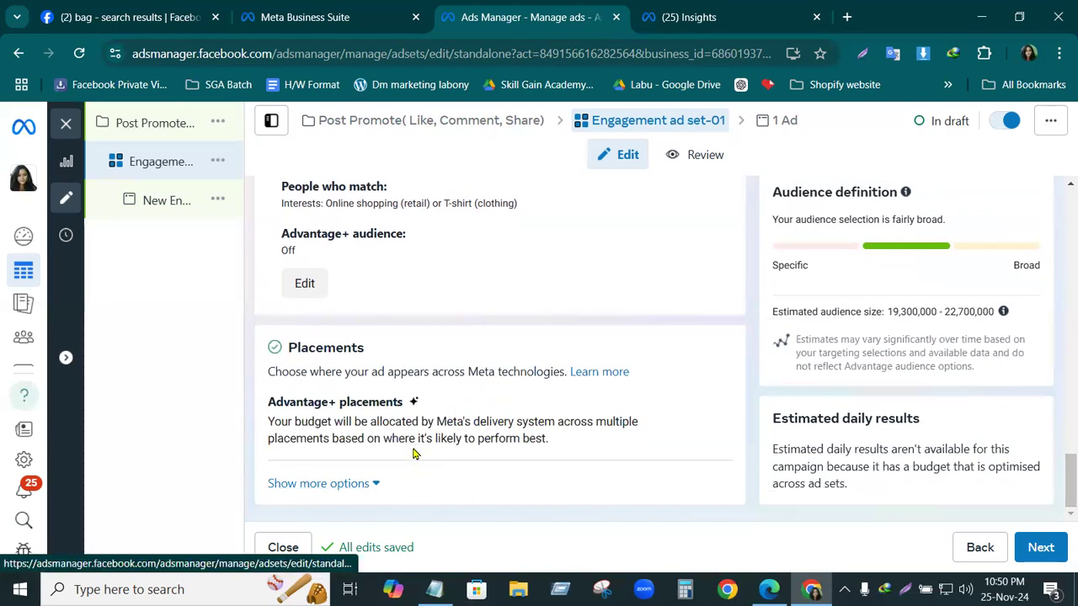
pyautogui.click(709, 406)
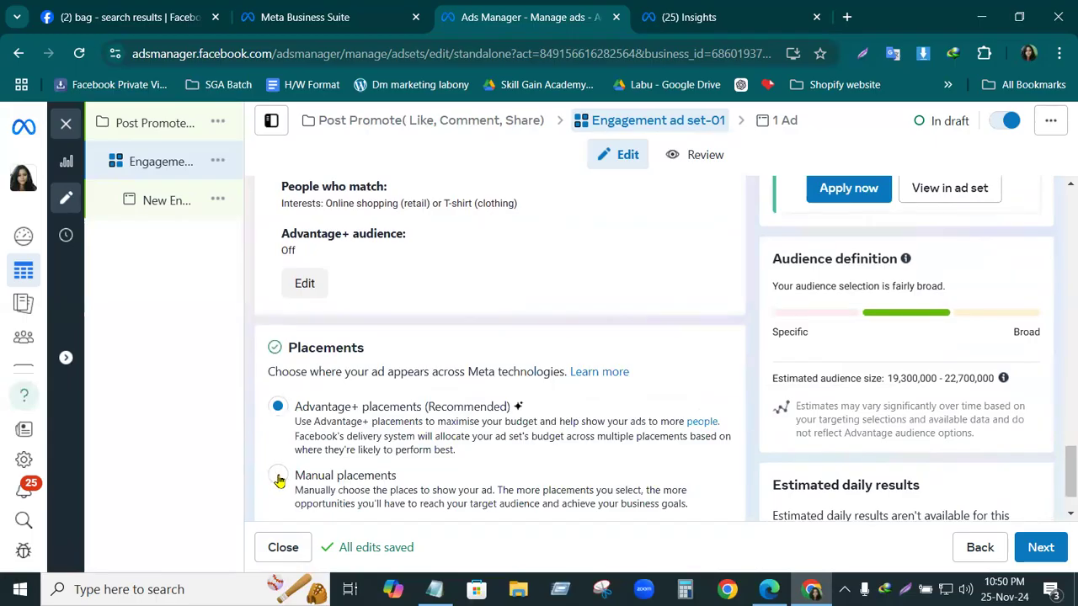
pyautogui.click(427, 481)
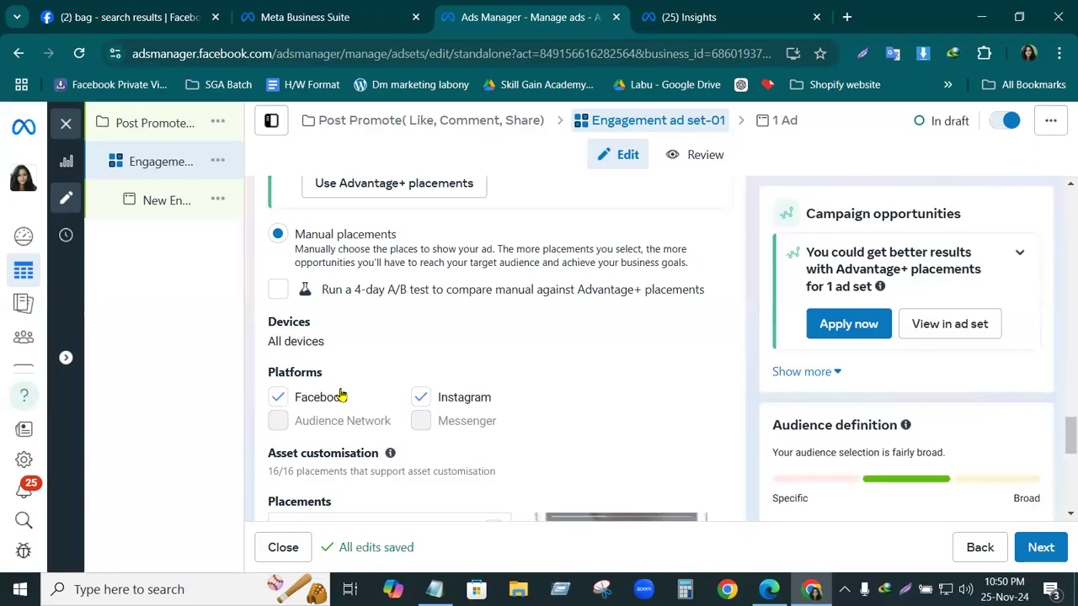
pyautogui.click(421, 399)
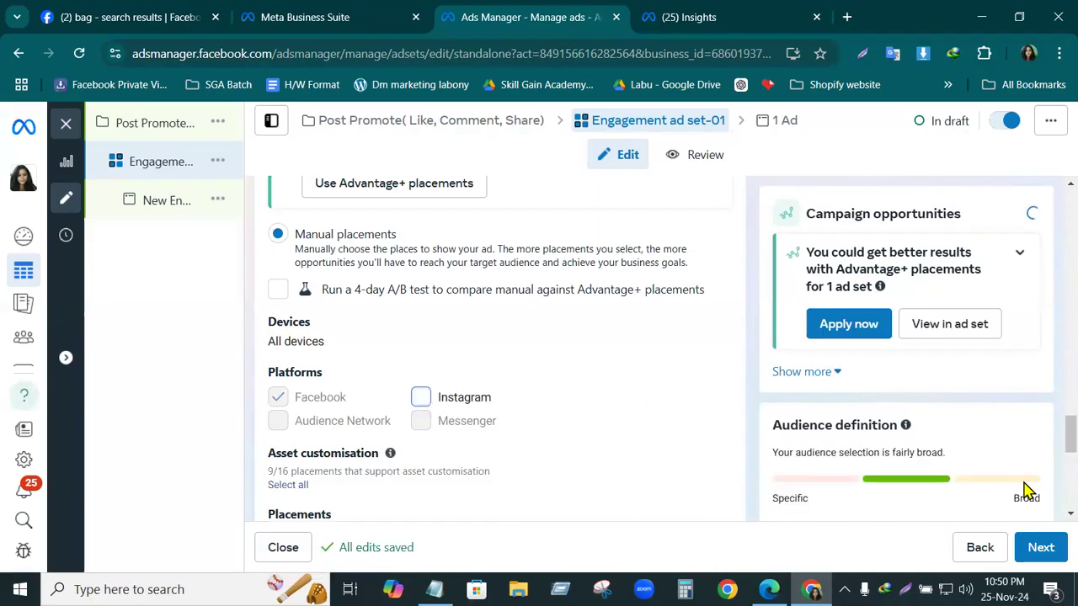
pyautogui.scroll(-6, 1050, 442)
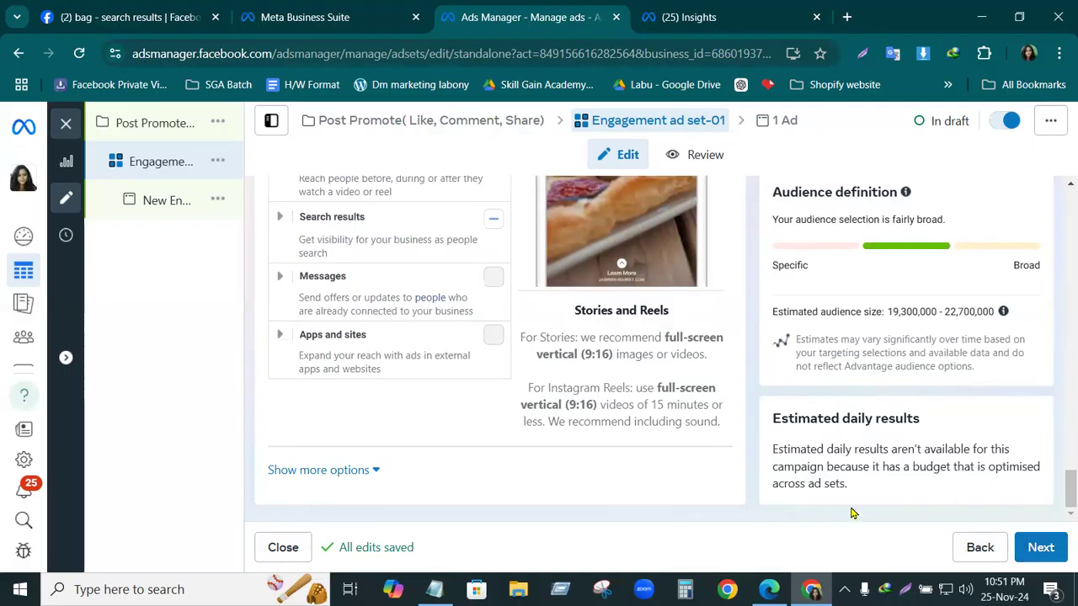
pyautogui.click(1033, 548)
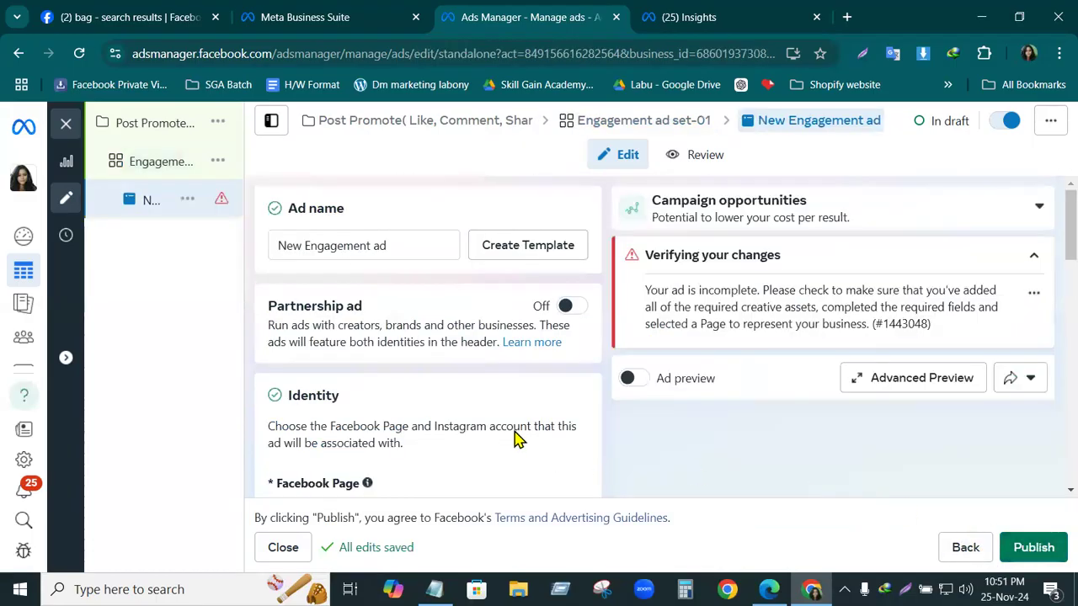
# - Choose the personal Page Skill Gain Academy as the Facebook Page the ad promotes
pyautogui.click(394, 244)
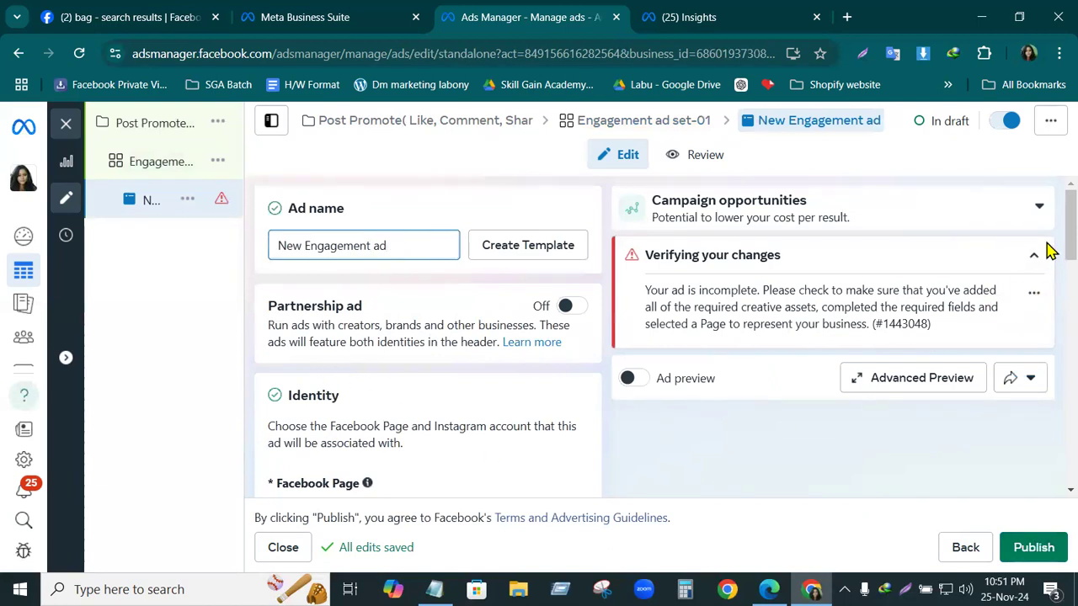
pyautogui.scroll(-3, 1051, 270)
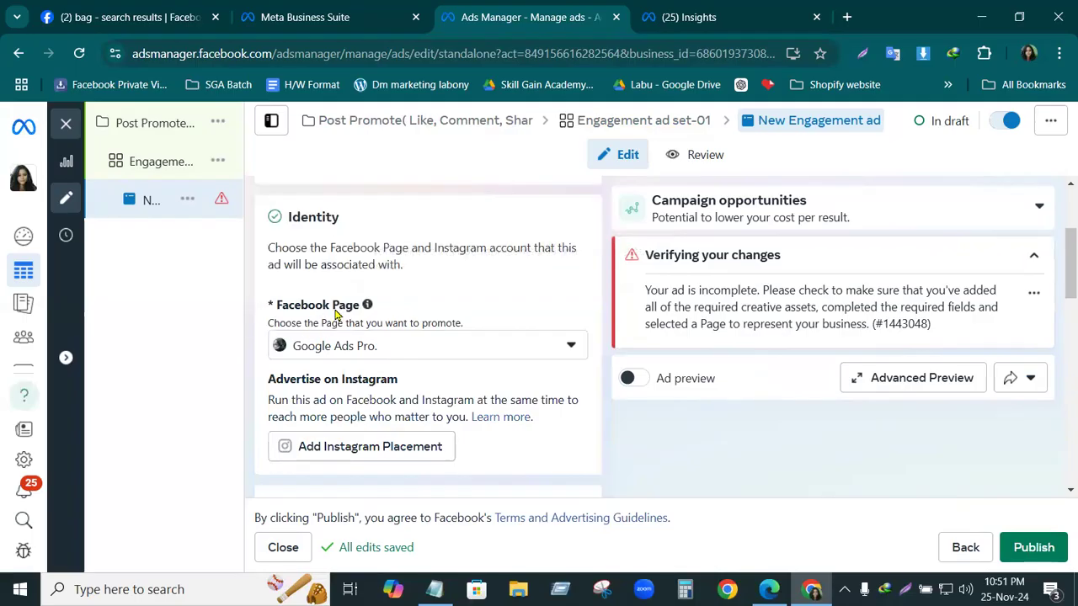
pyautogui.click(570, 352)
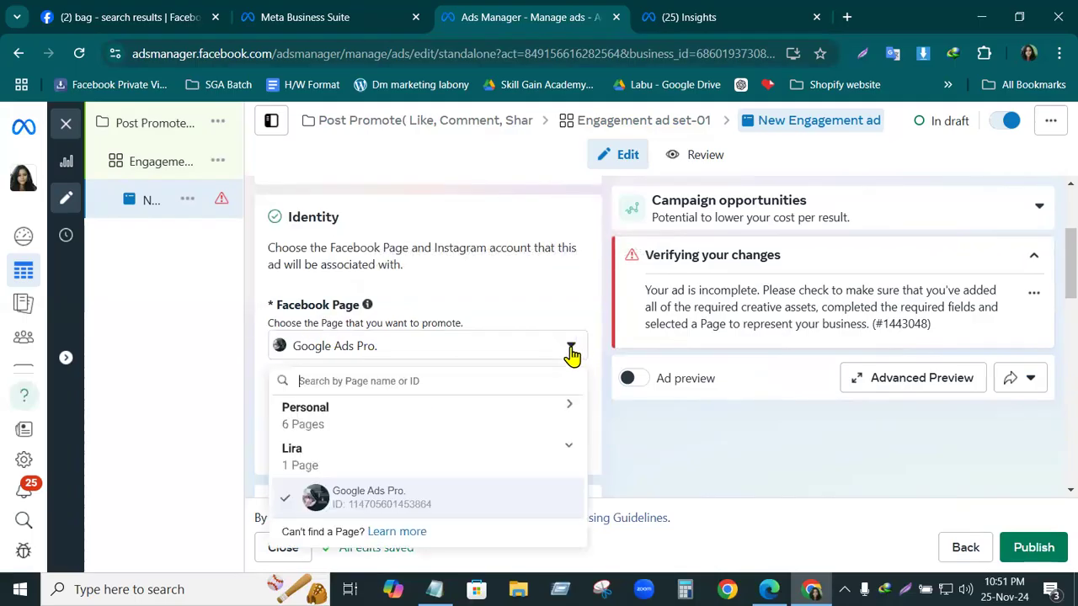
pyautogui.click(320, 416)
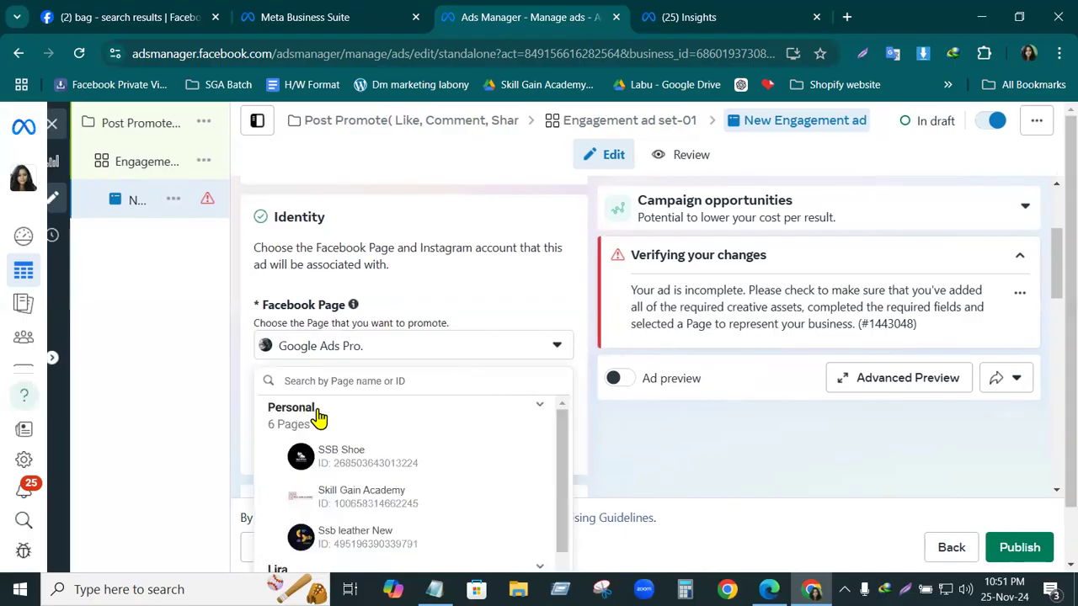
pyautogui.click(337, 495)
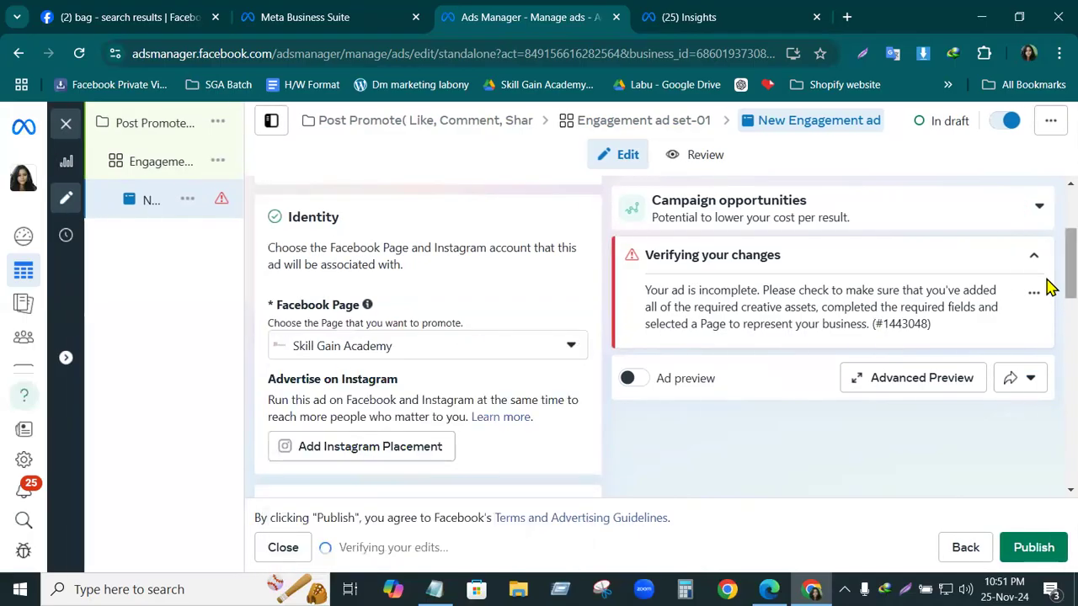
# - Keep the ad setup on Use existing post
pyautogui.scroll(-2, 1050, 288)
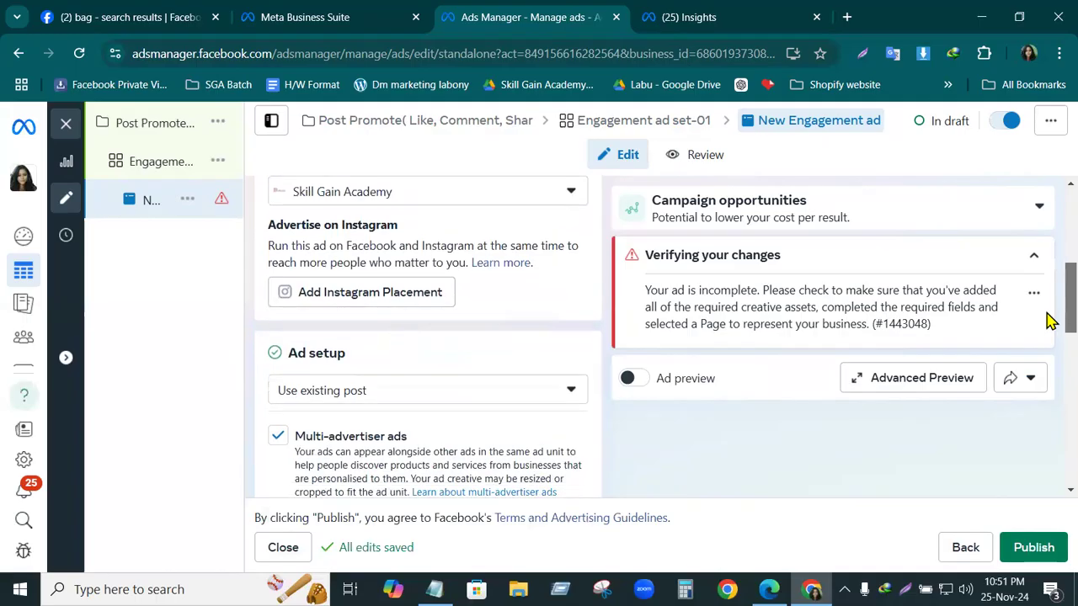
pyautogui.scroll(-2, 1050, 341)
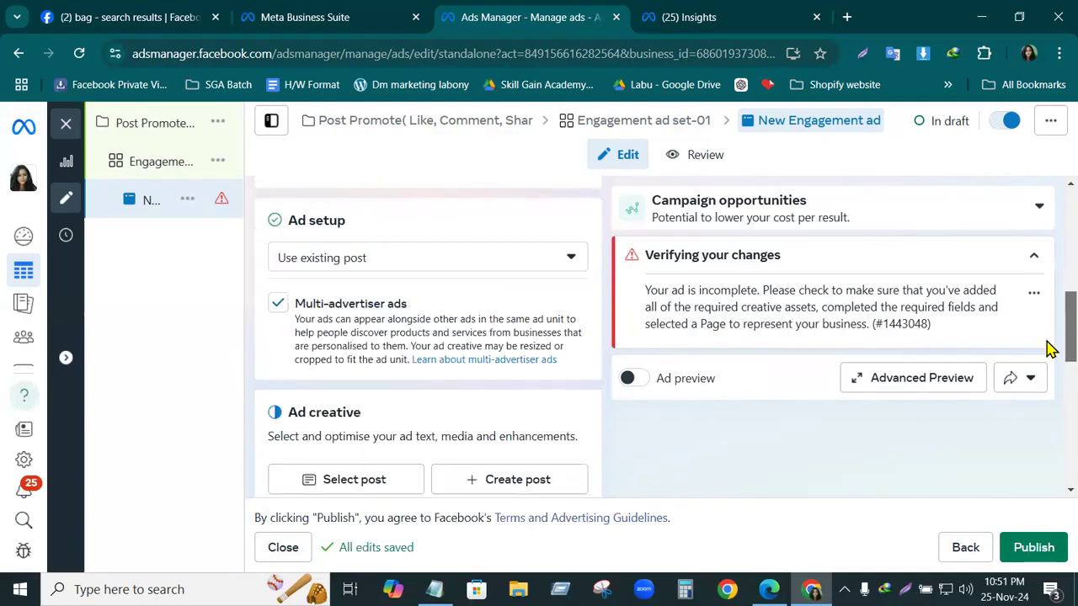
pyautogui.scroll(1, 1050, 345)
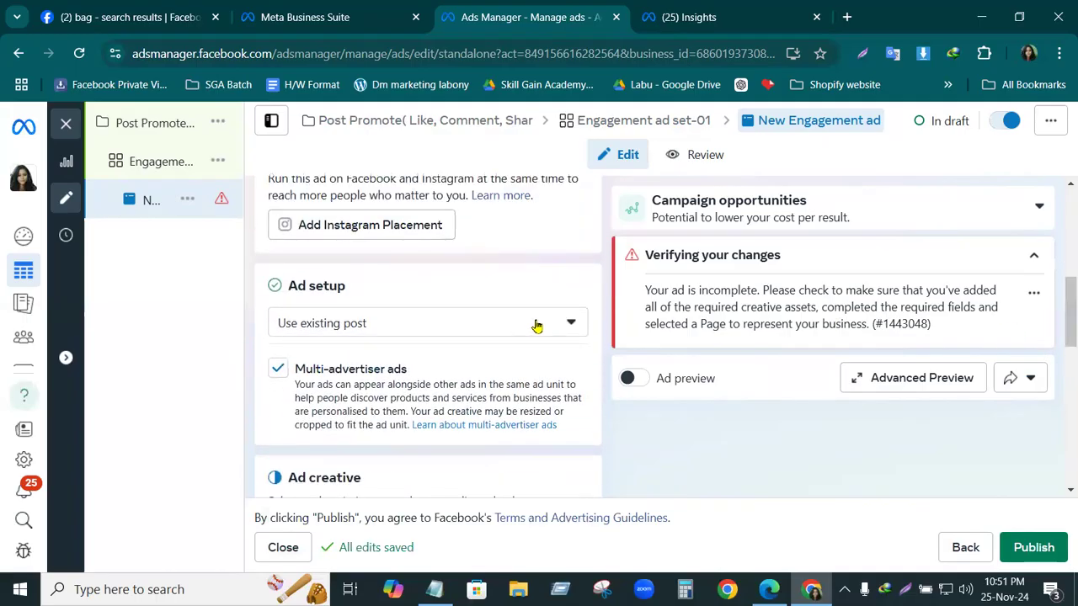
pyautogui.click(572, 325)
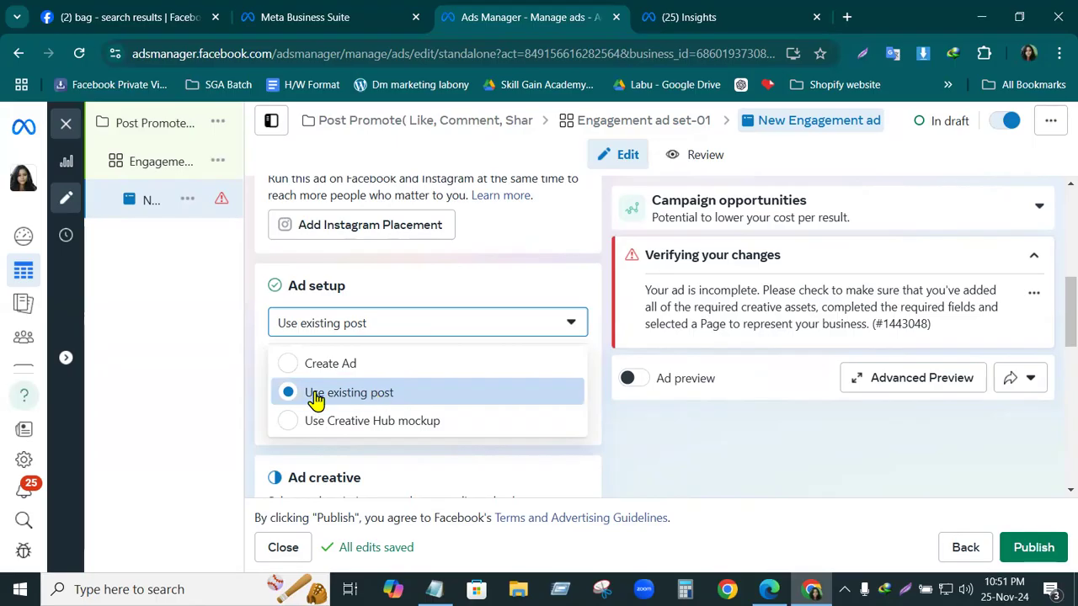
pyautogui.click(367, 399)
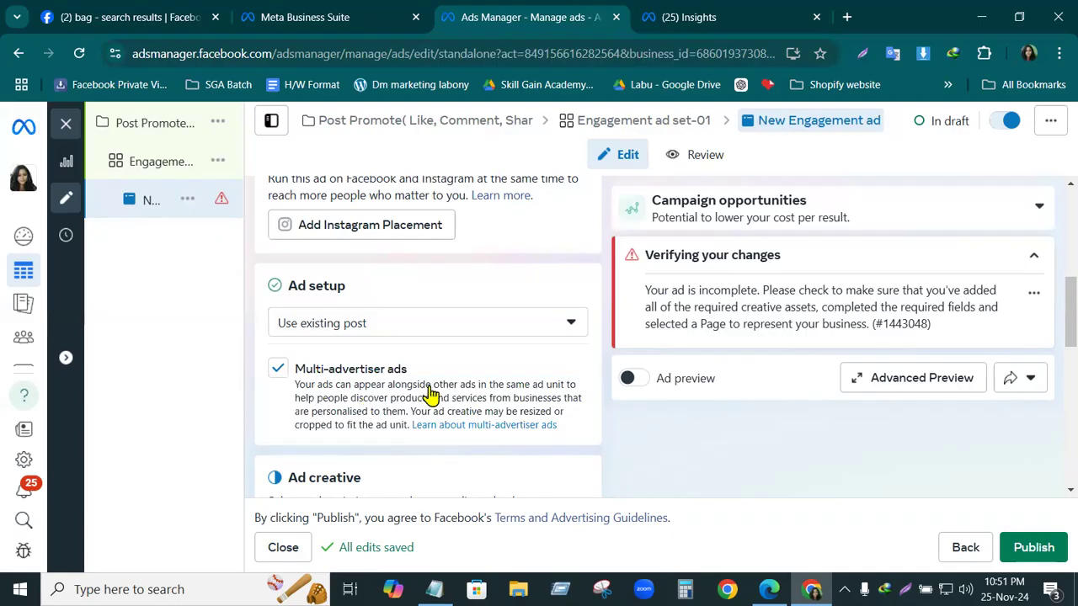
# - Select the Facebook photo post created on 26 Oct 2024 as the ad creative
pyautogui.moveTo(1065, 303); pyautogui.dragTo(1061, 373)
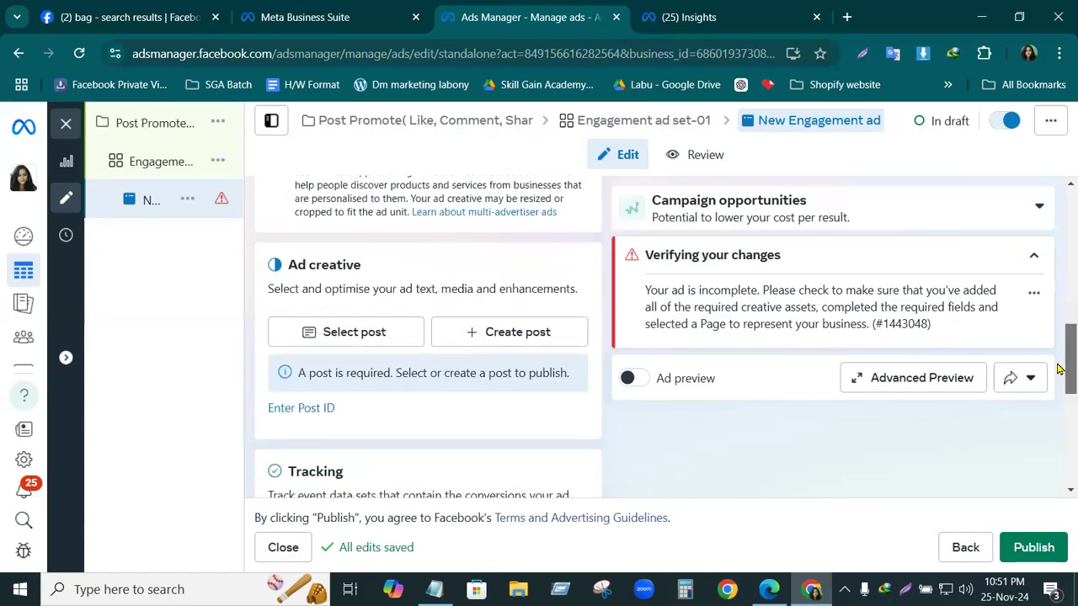
pyautogui.click(373, 337)
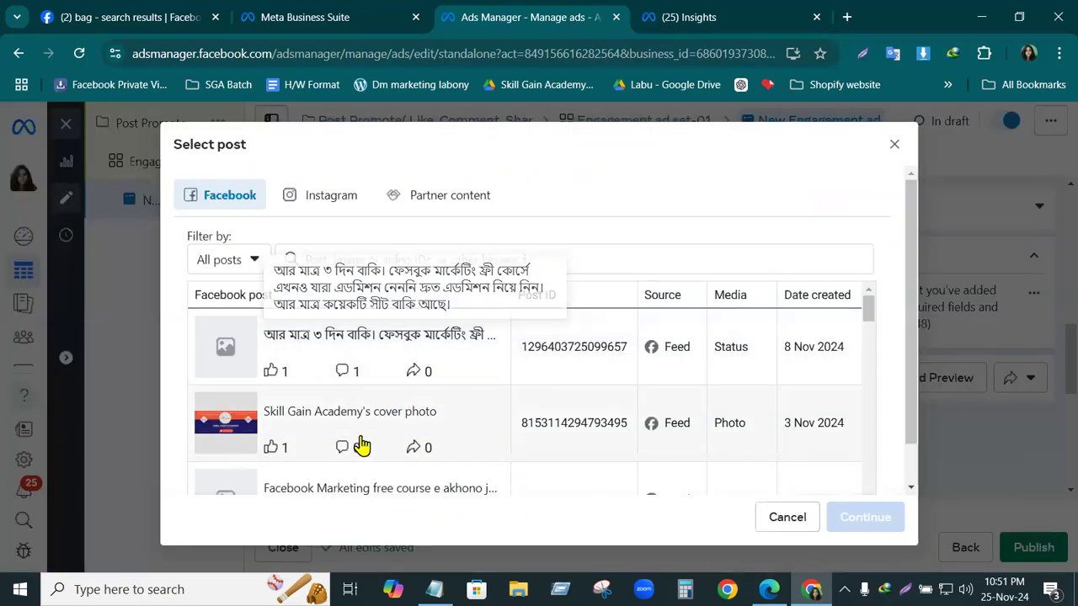
pyautogui.scroll(-3, 350, 430)
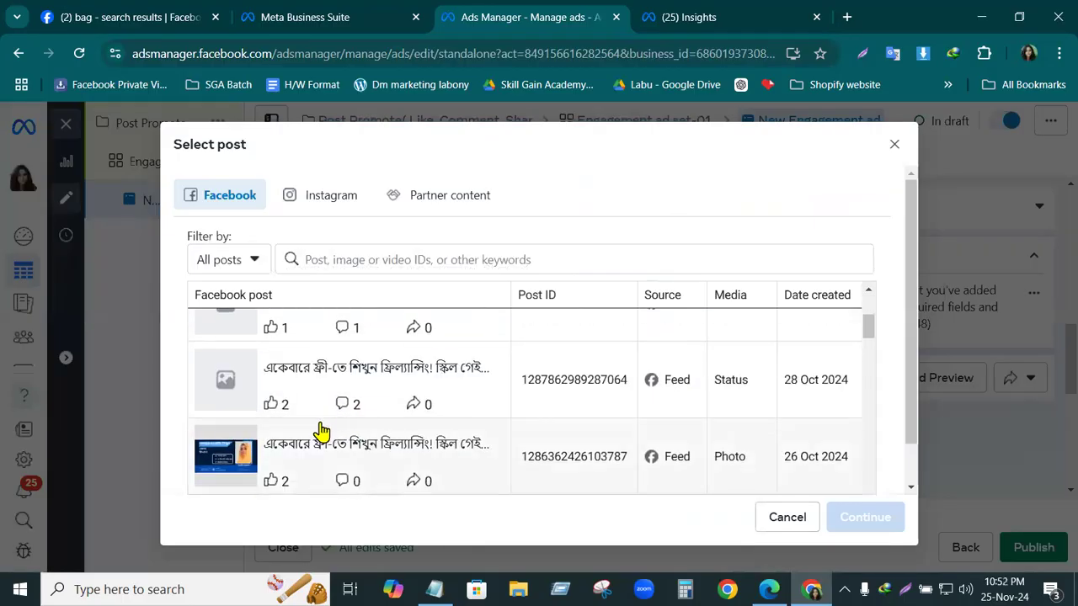
pyautogui.click(235, 457)
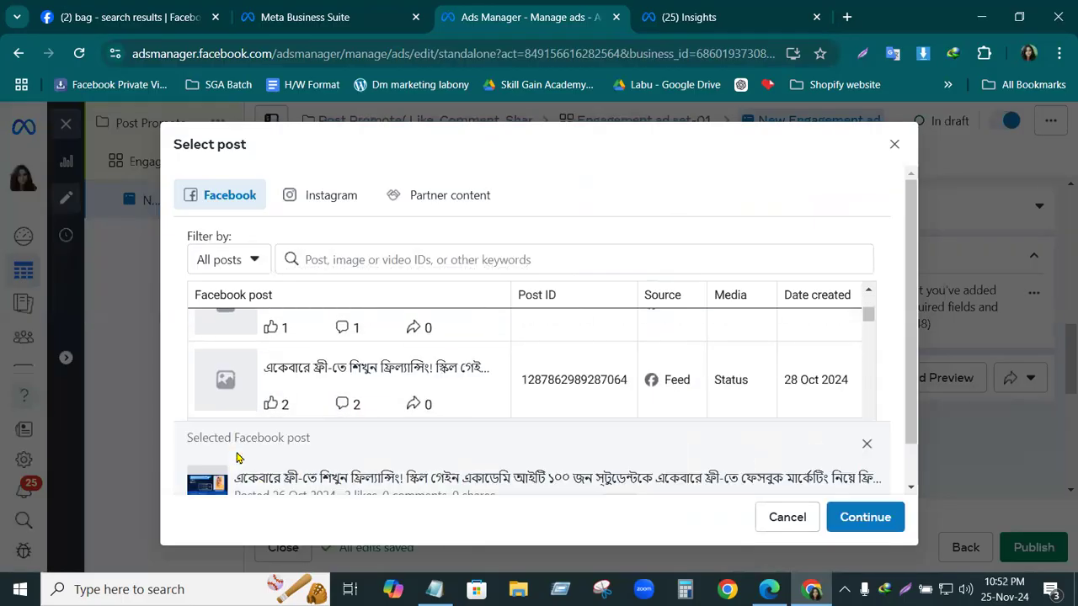
pyautogui.click(867, 520)
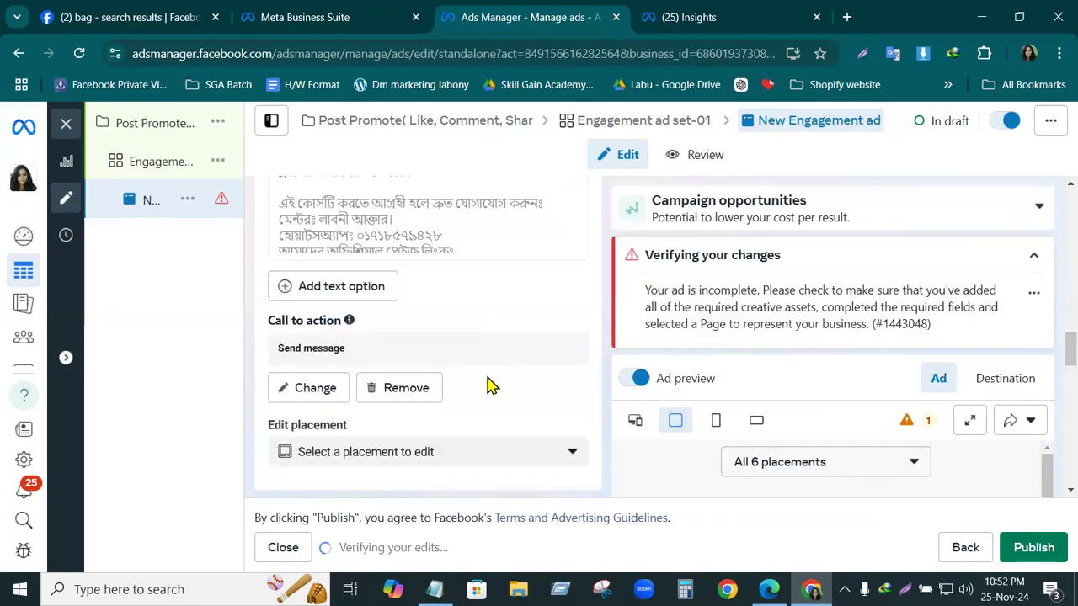
# - Examine the ad's placement preview, Advantage+ creative enhancements, message template and tracking settings
pyautogui.scroll(-2, 1052, 361)
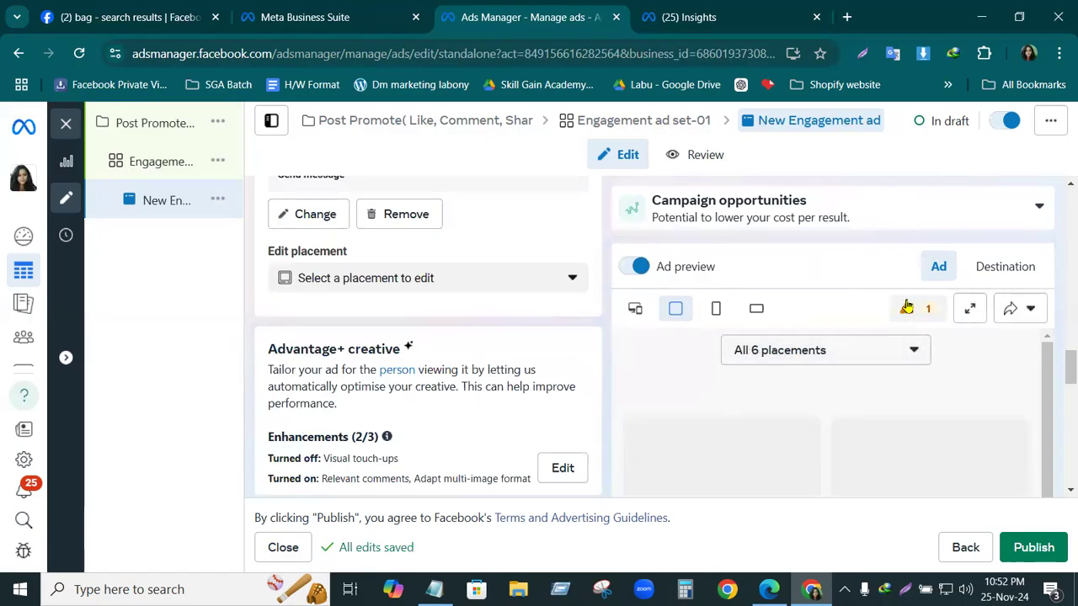
pyautogui.moveTo(907, 307)
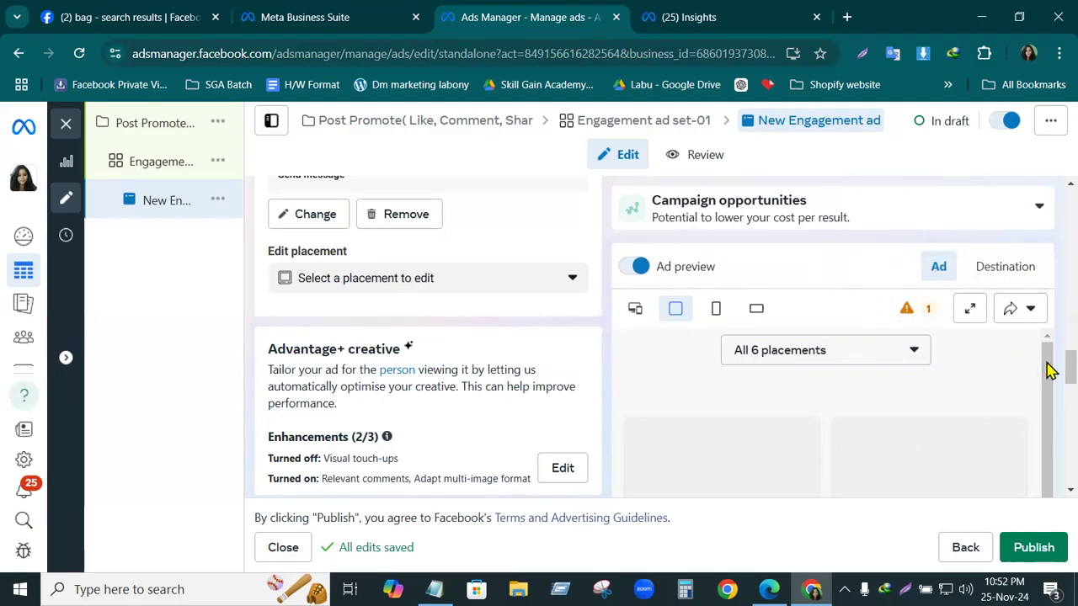
pyautogui.scroll(-2, 1050, 370)
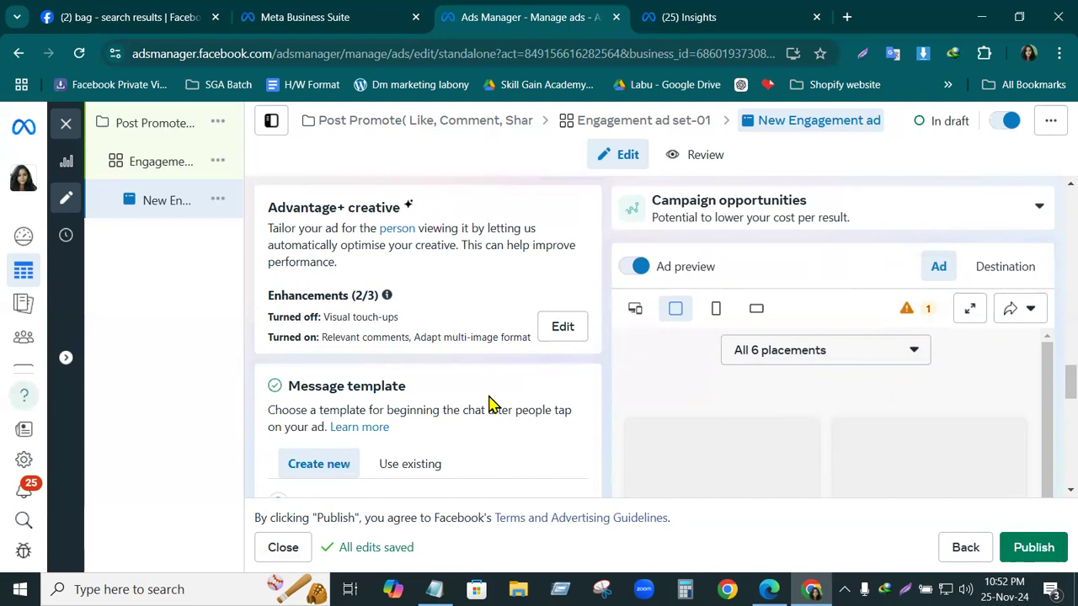
pyautogui.scroll(-5, 493, 404)
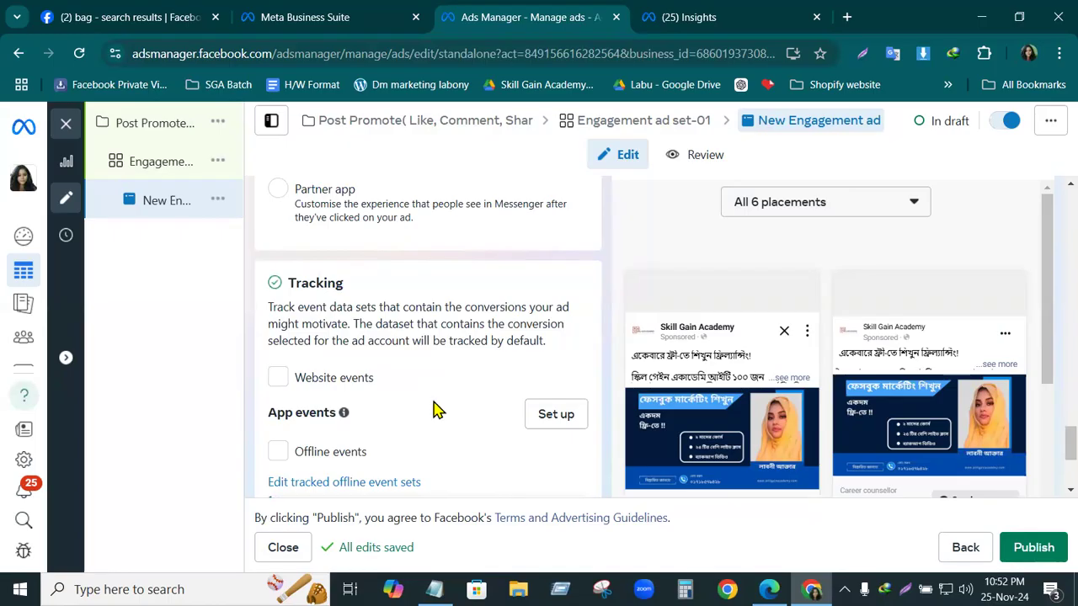
pyautogui.scroll(10, 434, 408)
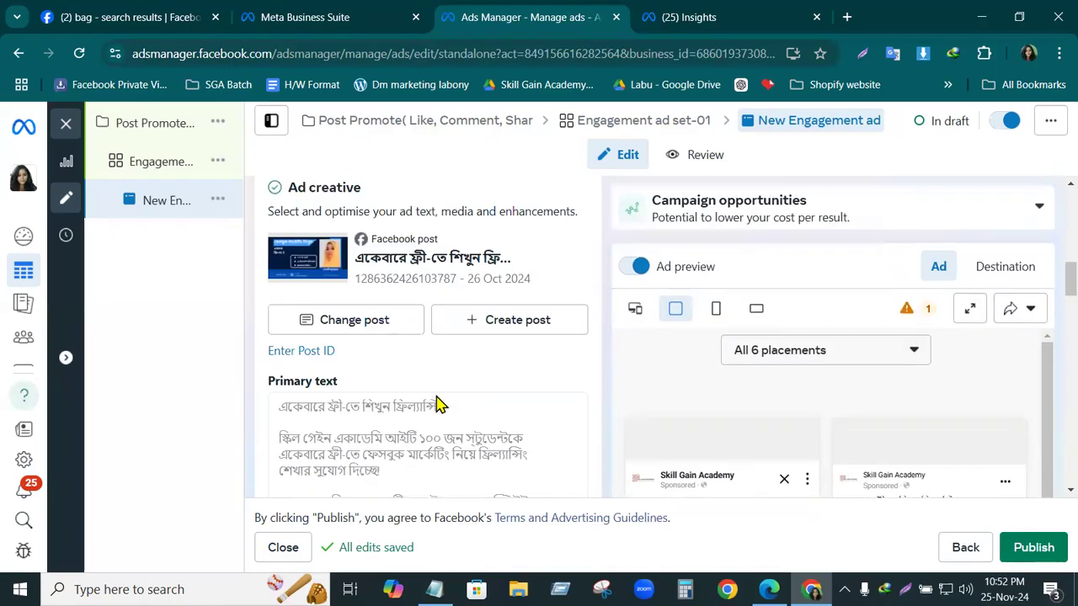
pyautogui.scroll(5, 437, 404)
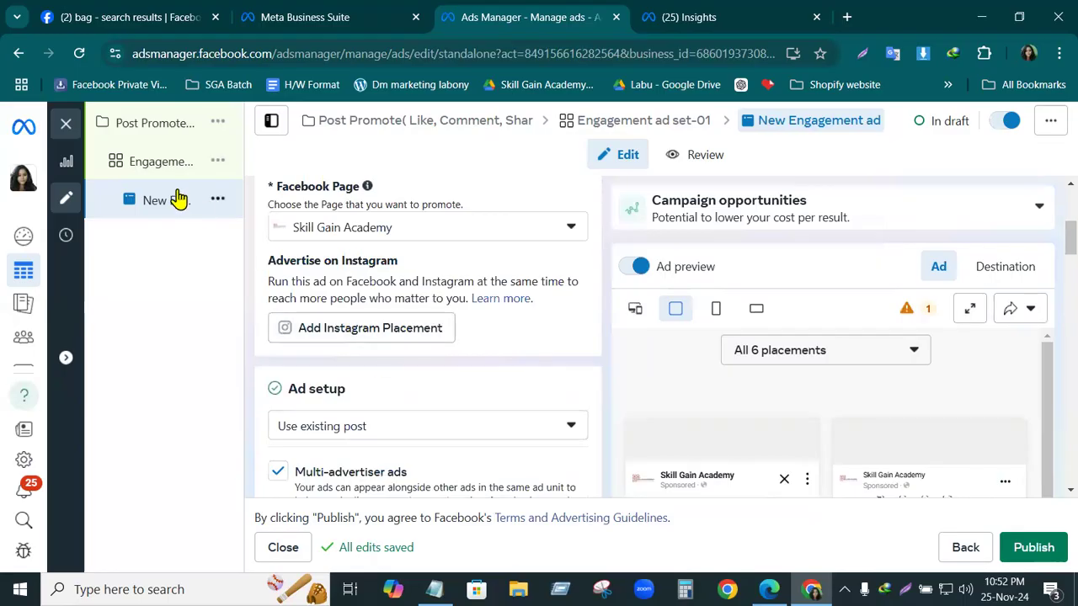
# - Return to the campaign level and rename the campaign as Video View
pyautogui.moveTo(160, 126)
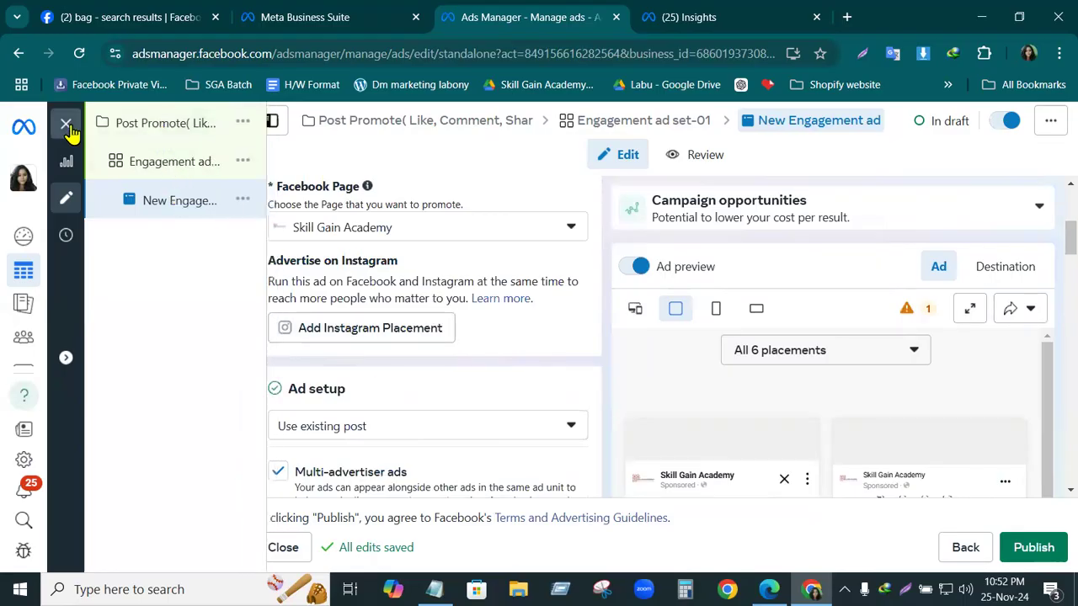
pyautogui.click(143, 125)
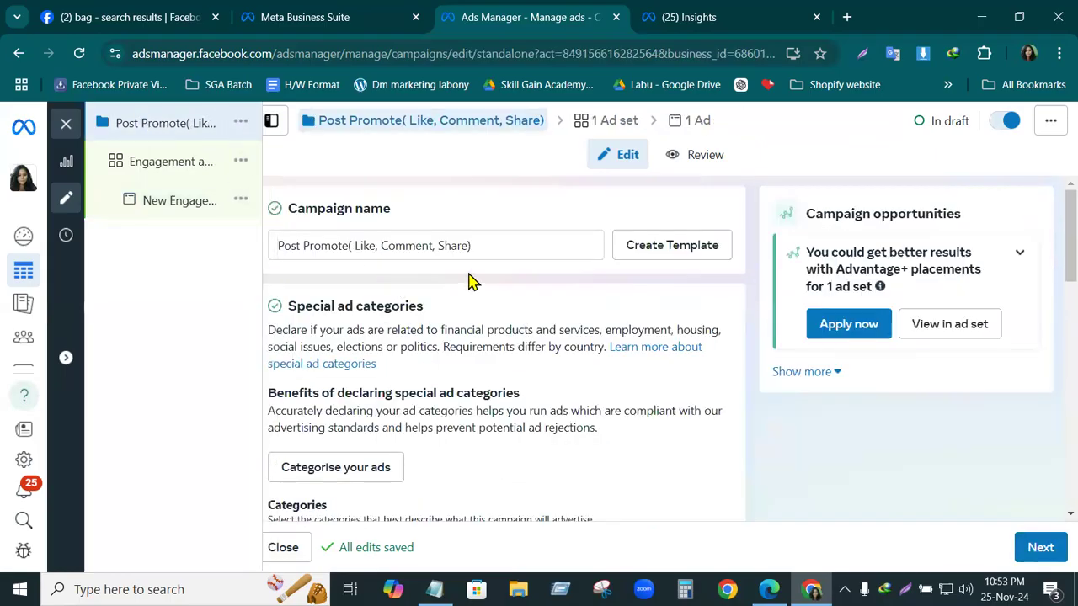
pyautogui.moveTo(474, 240); pyautogui.dragTo(244, 247)
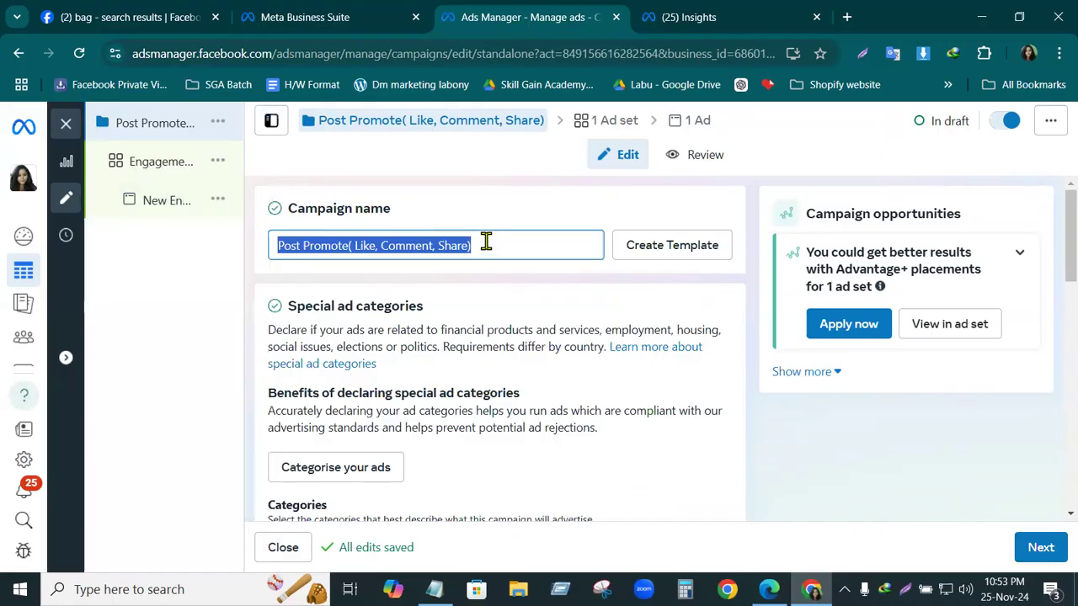
pyautogui.press('BackSpace')
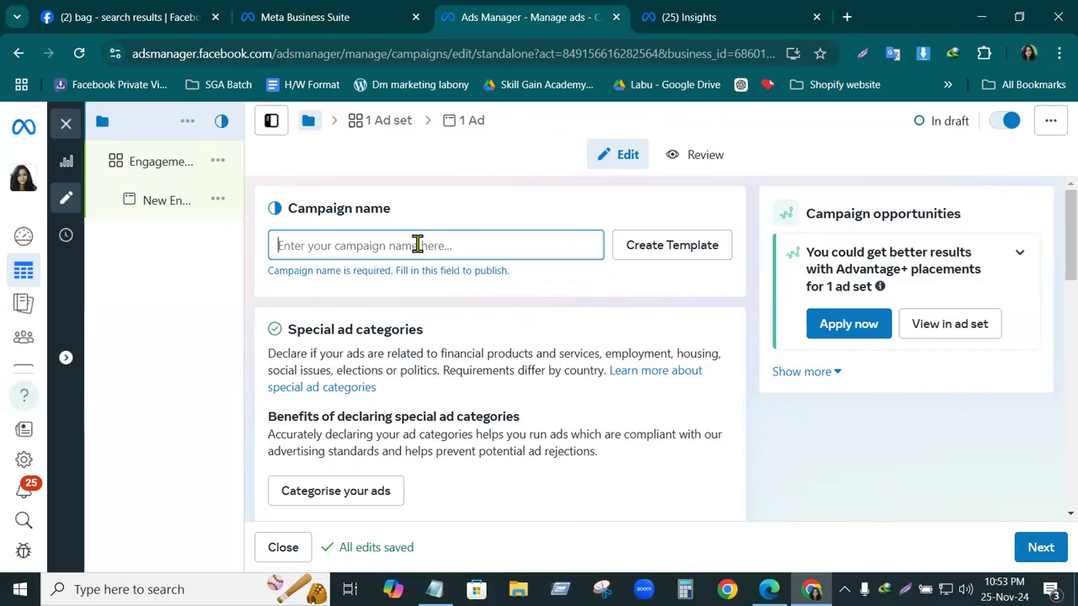
pyautogui.write('Video ')
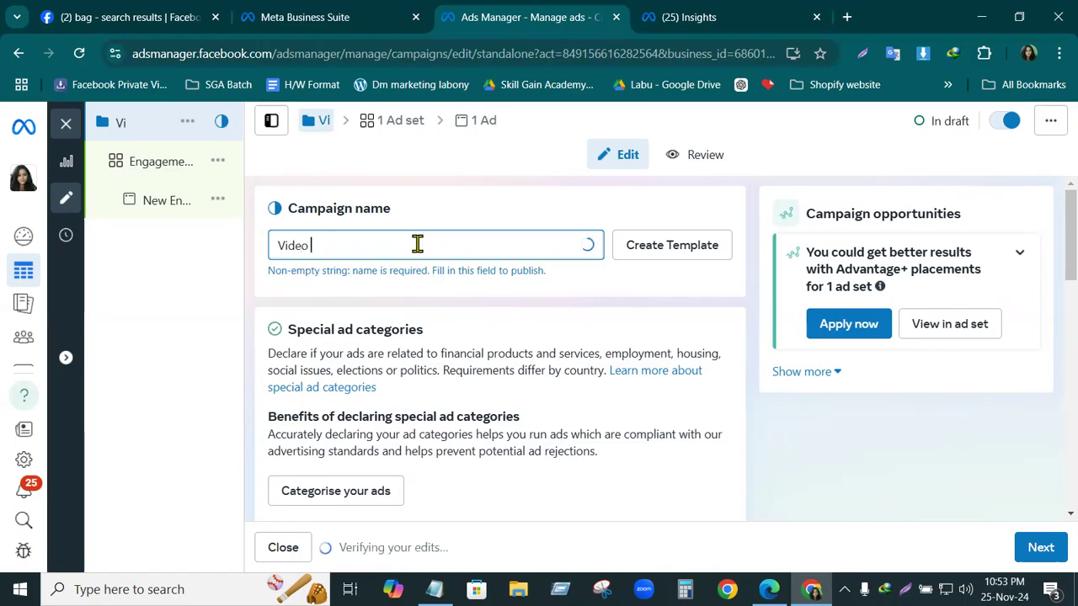
pyautogui.write('View')
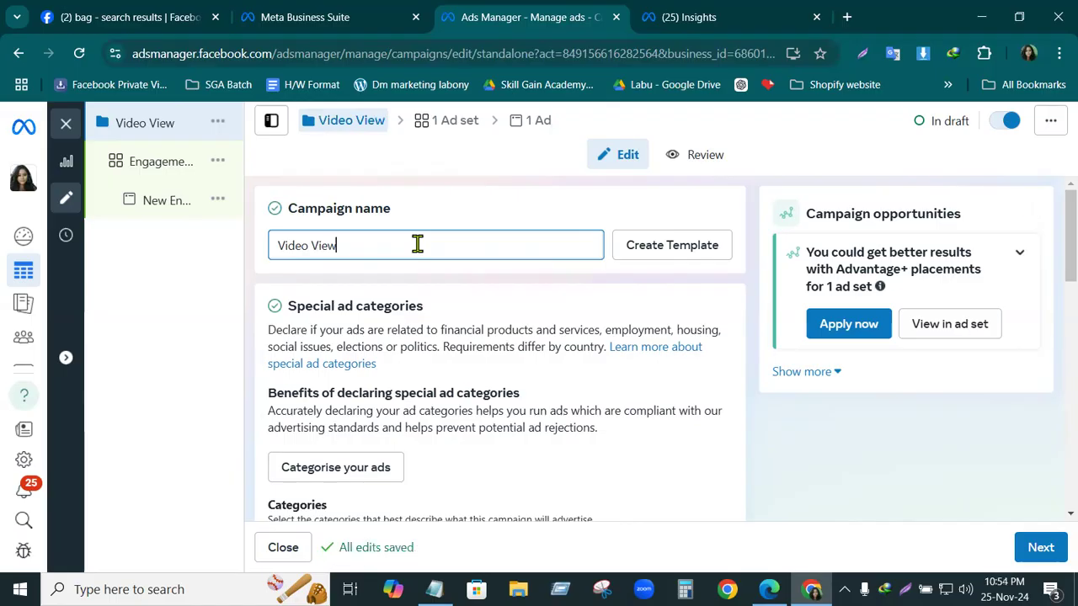
# - Set the Advantage campaign daily budget to $5.00 and continue to the ad set
pyautogui.moveTo(1069, 235); pyautogui.dragTo(1049, 382)
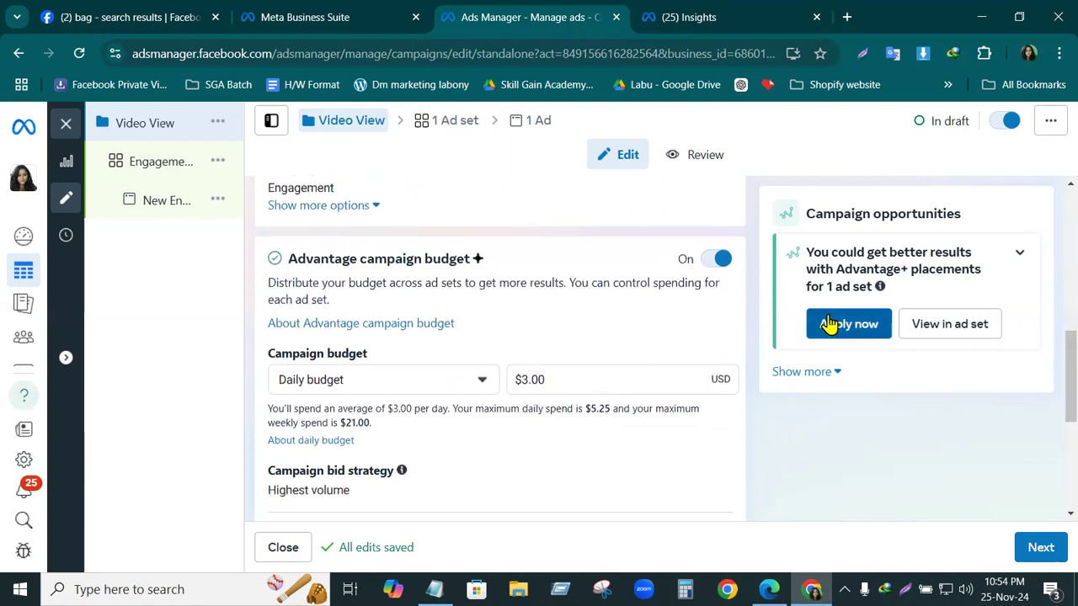
pyautogui.click(714, 260)
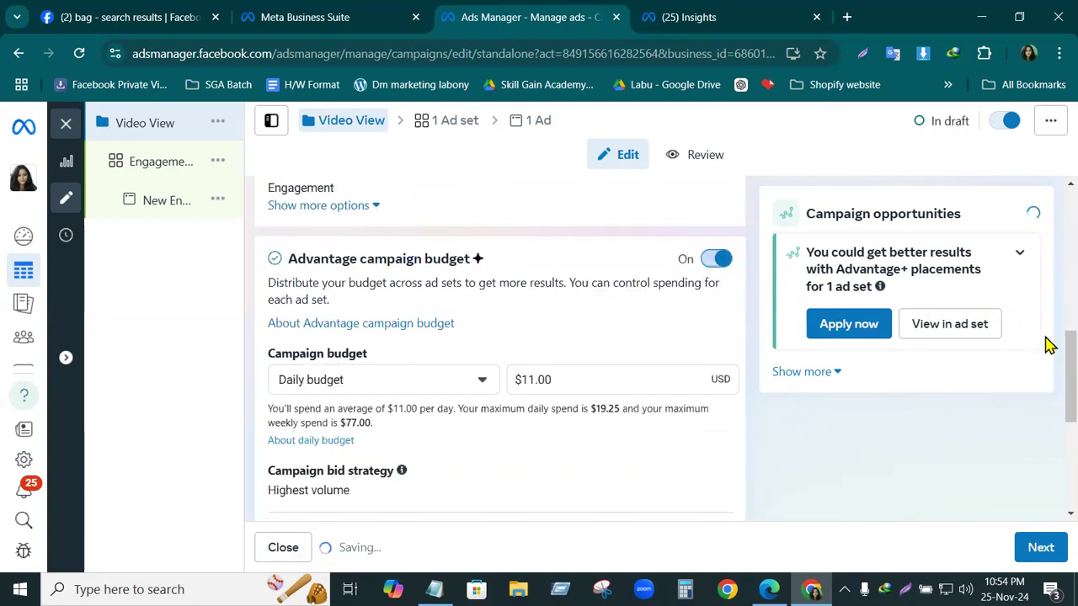
pyautogui.scroll(-1, 1050, 370)
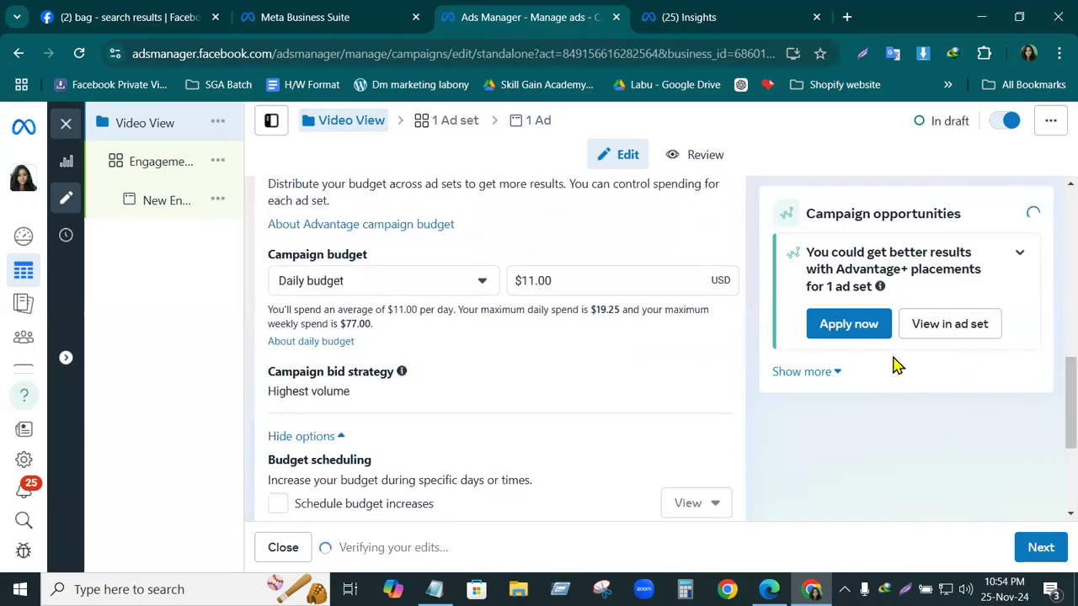
pyautogui.click(559, 280)
pyautogui.hotkey('ctrl', 'a')
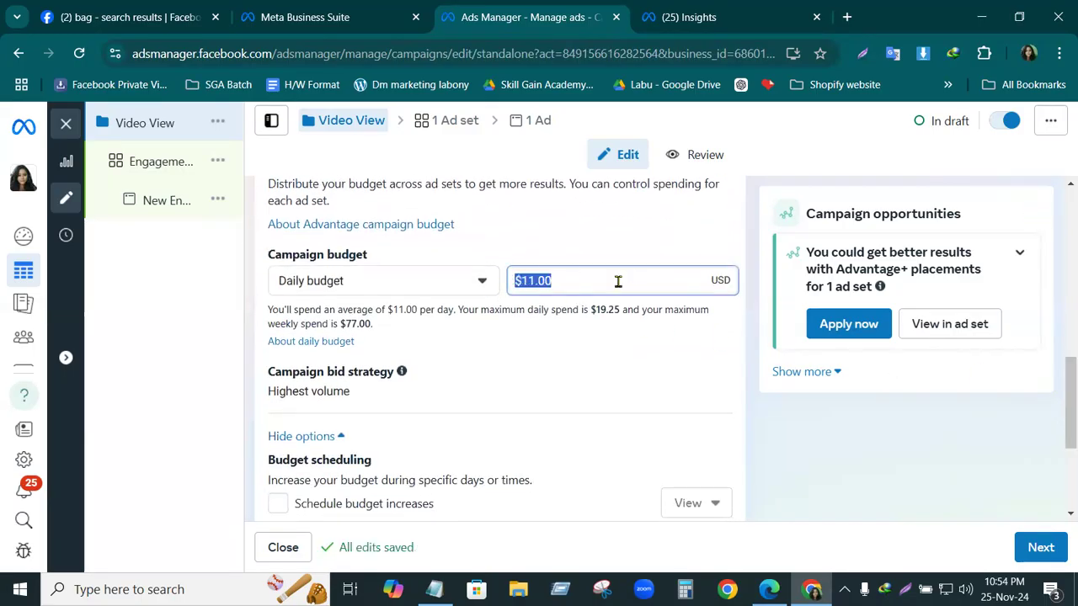
pyautogui.press('BackSpace')
pyautogui.write('5')
pyautogui.click(608, 225)
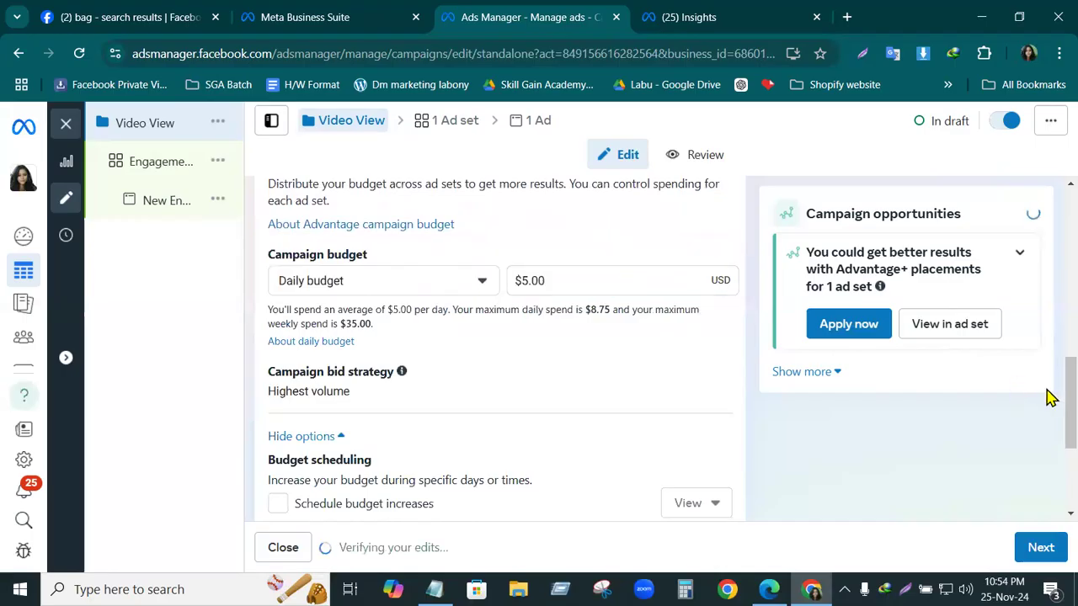
pyautogui.moveTo(1051, 394); pyautogui.dragTo(1049, 488)
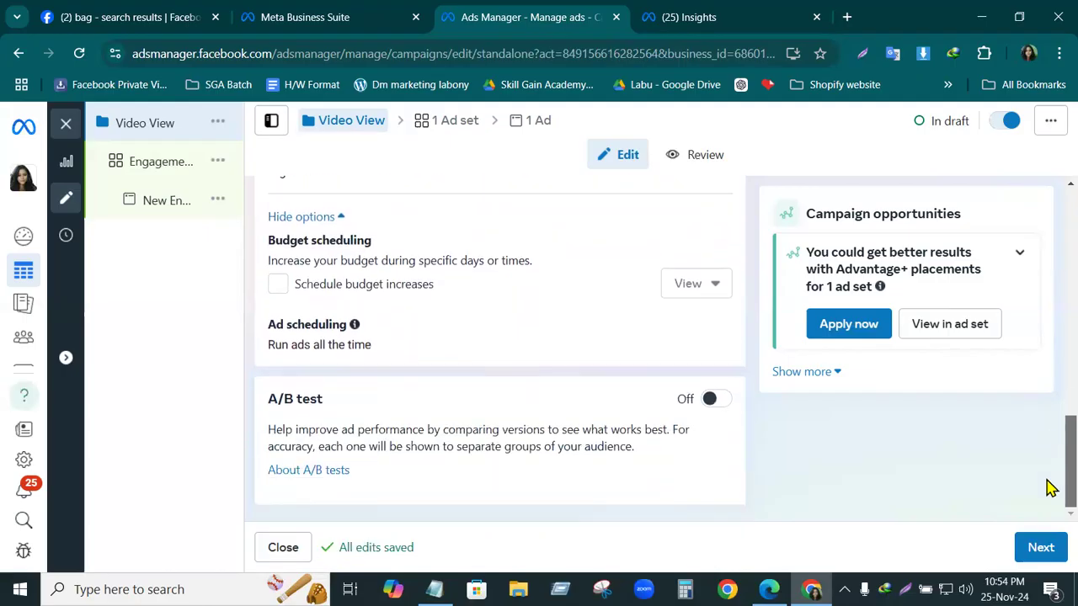
pyautogui.click(1044, 547)
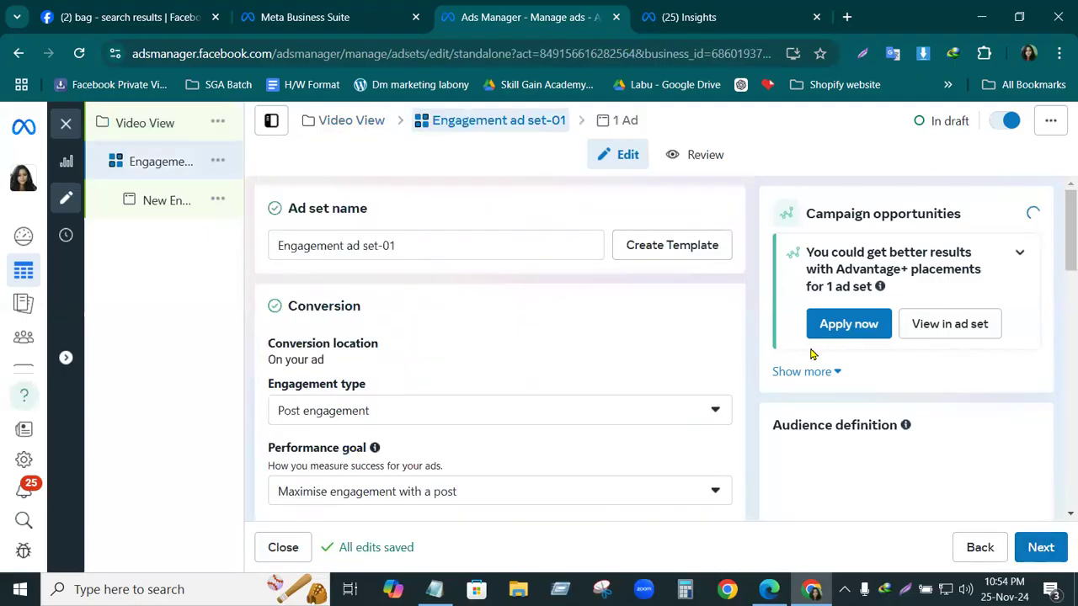
# - Keep the ad set's conversion location as On your ad and set its engagement type to Video views
pyautogui.moveTo(397, 245); pyautogui.dragTo(281, 250)
pyautogui.click(425, 245)
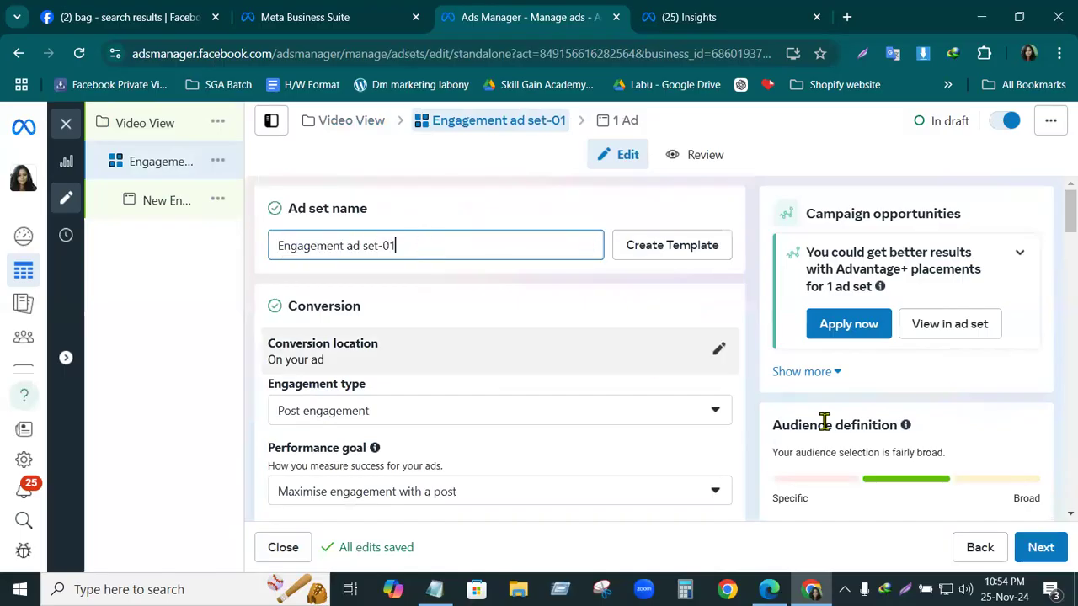
pyautogui.scroll(-2, 1051, 225)
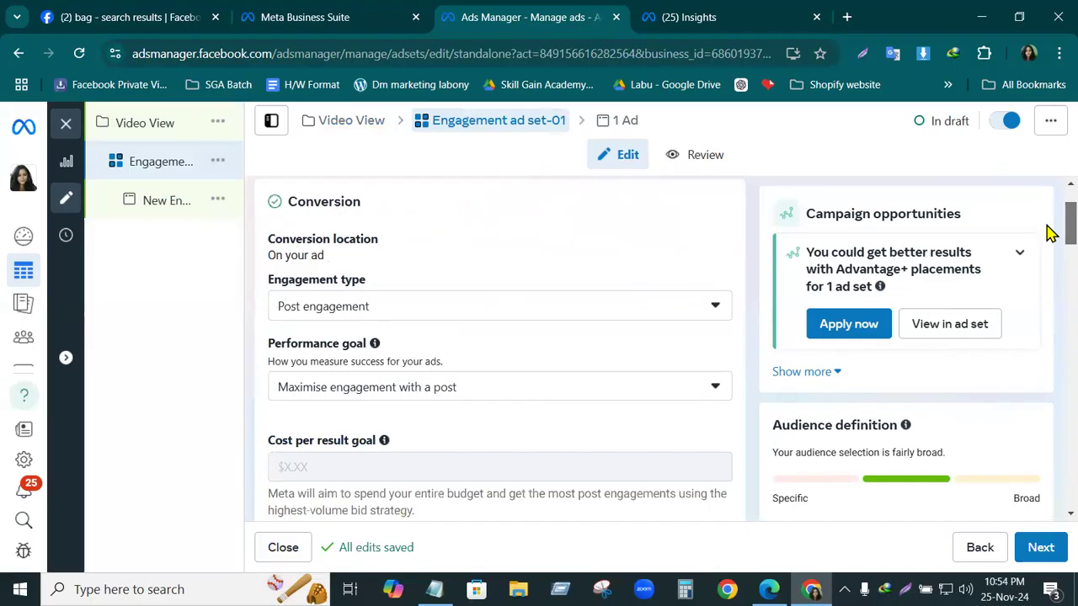
pyautogui.scroll(1, 1051, 227)
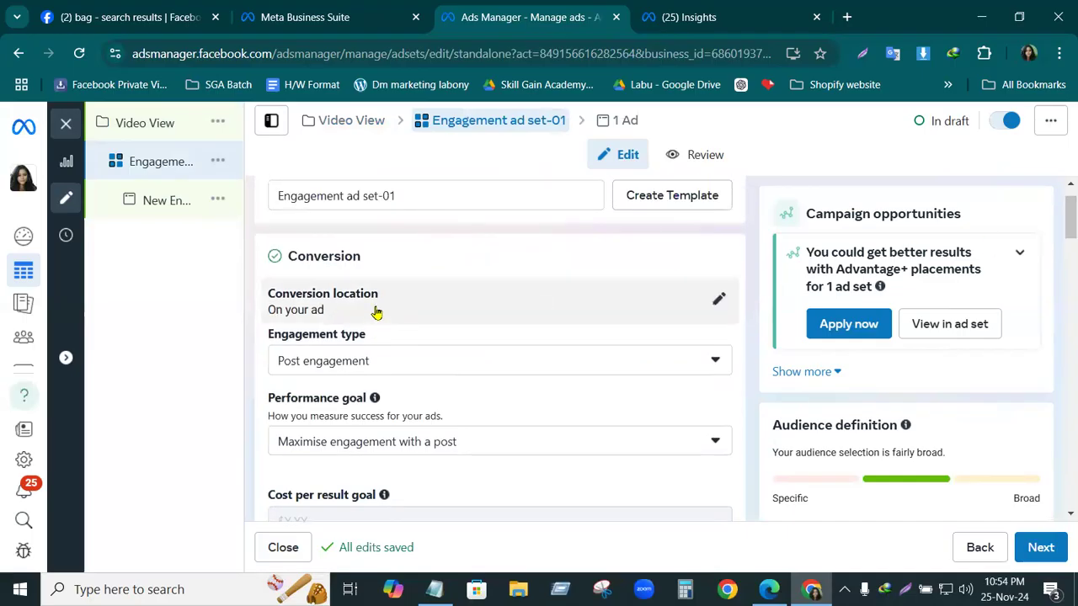
pyautogui.click(718, 301)
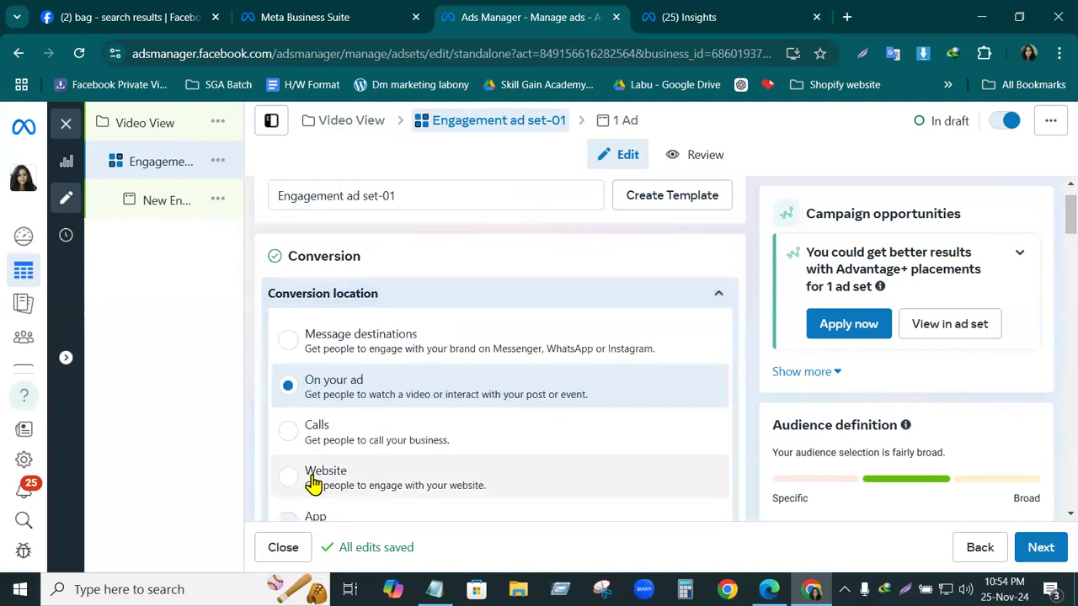
pyautogui.scroll(-2, 329, 445)
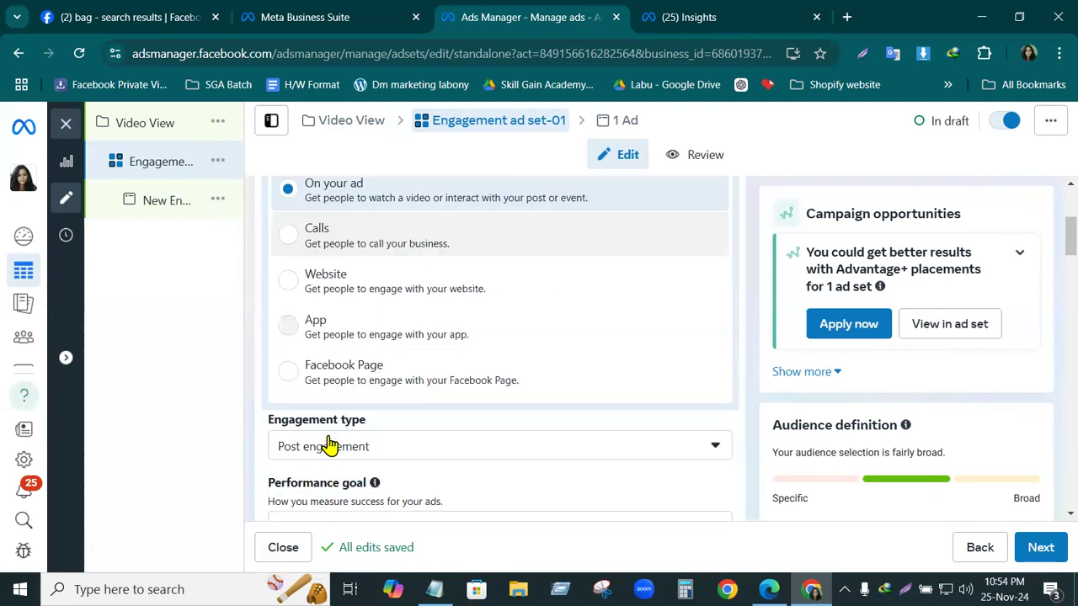
pyautogui.scroll(2, 348, 401)
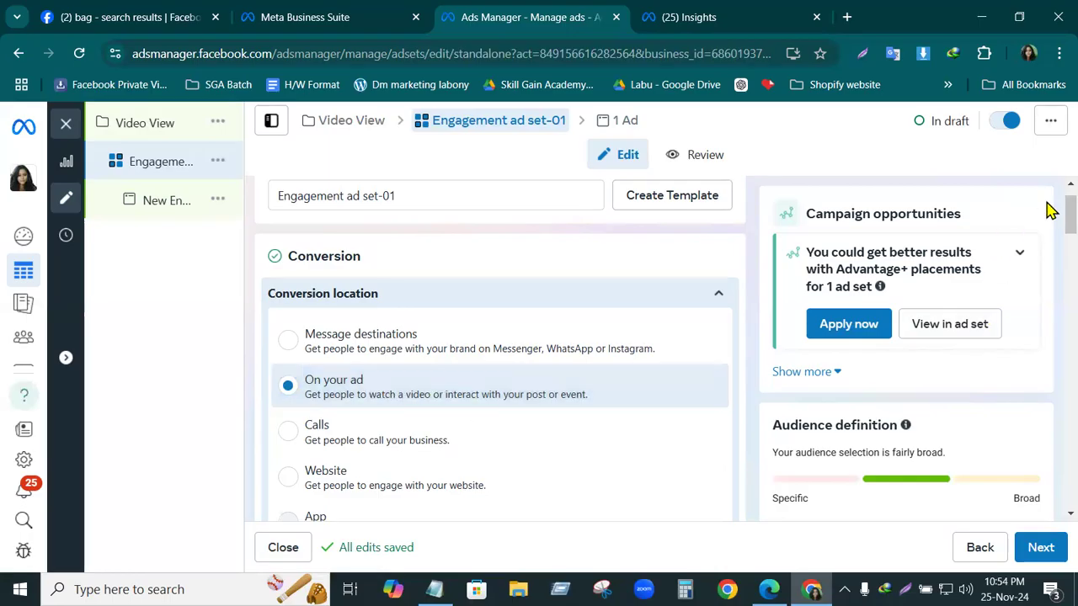
pyautogui.moveTo(1052, 216); pyautogui.dragTo(1051, 259)
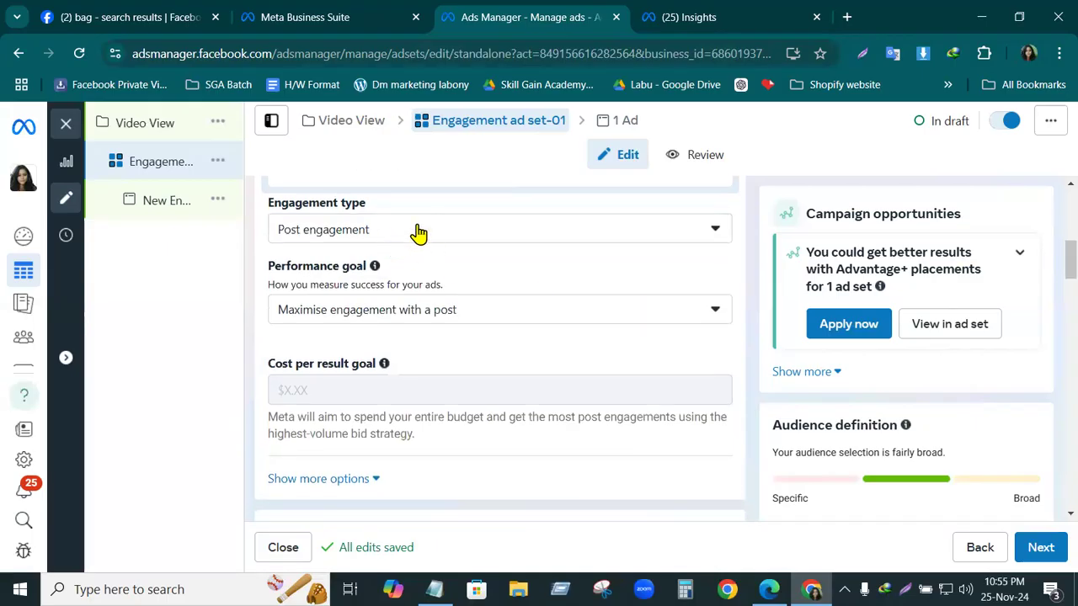
pyautogui.click(718, 236)
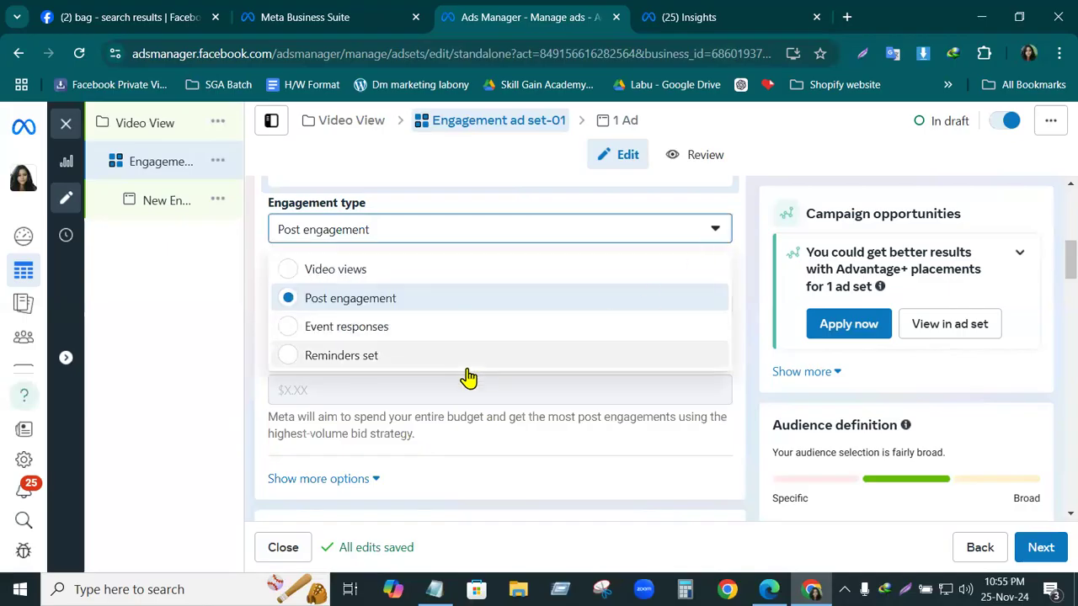
pyautogui.click(310, 271)
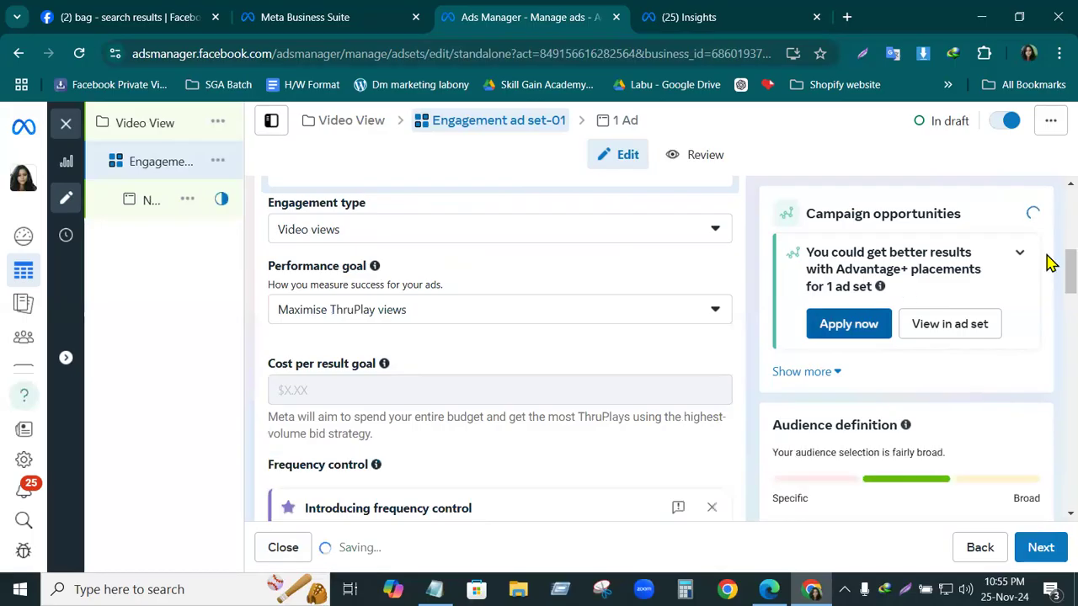
# - Choose Maximise ThruPlay views as the ad set's performance goal
pyautogui.scroll(-1, 1051, 278)
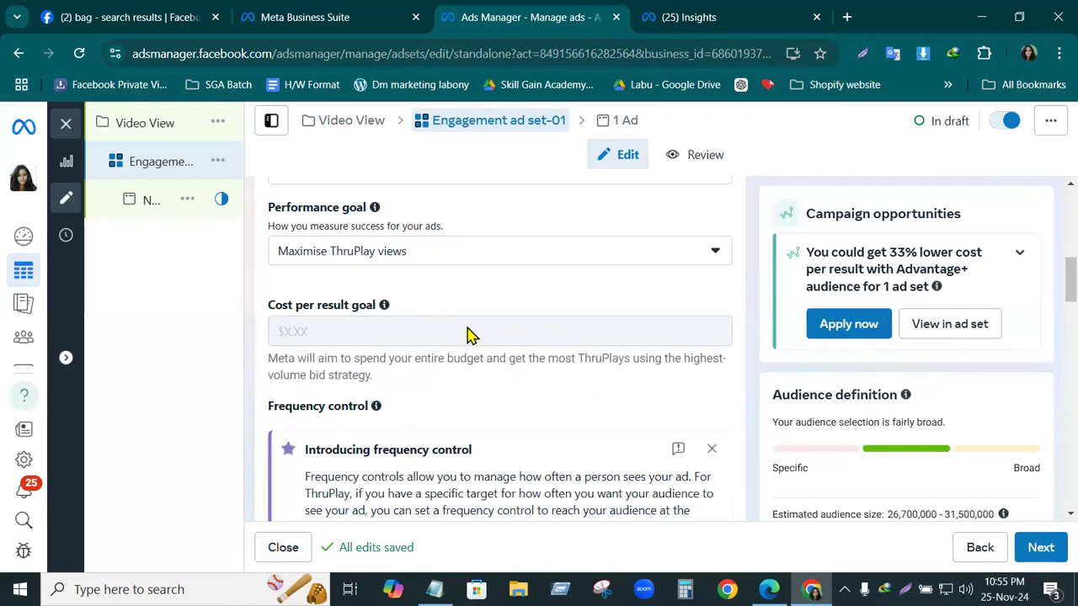
pyautogui.scroll(-2, 596, 360)
pyautogui.scroll(2, 596, 359)
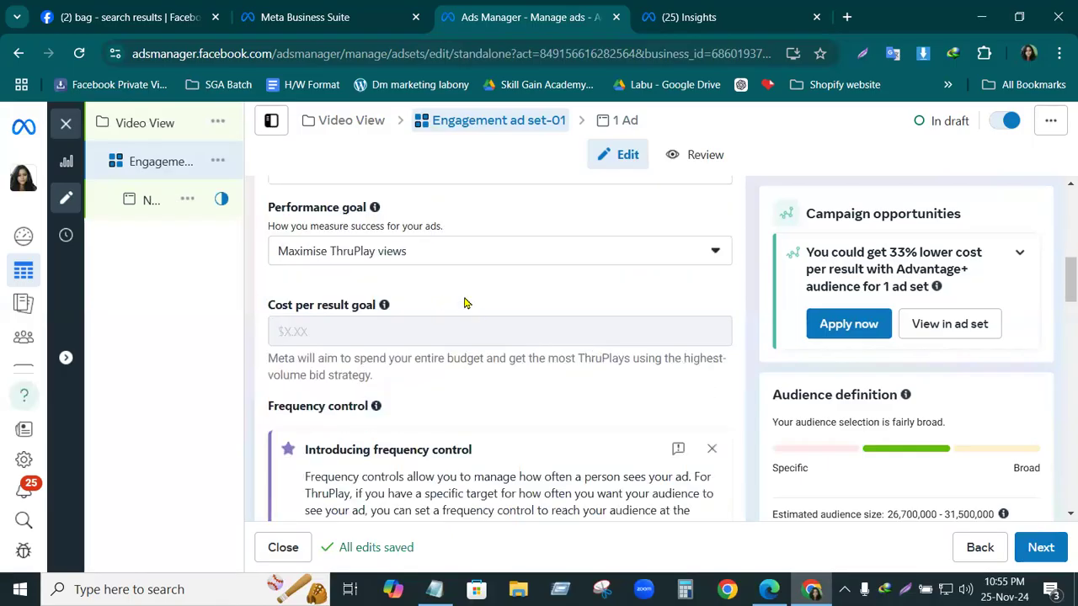
pyautogui.click(716, 256)
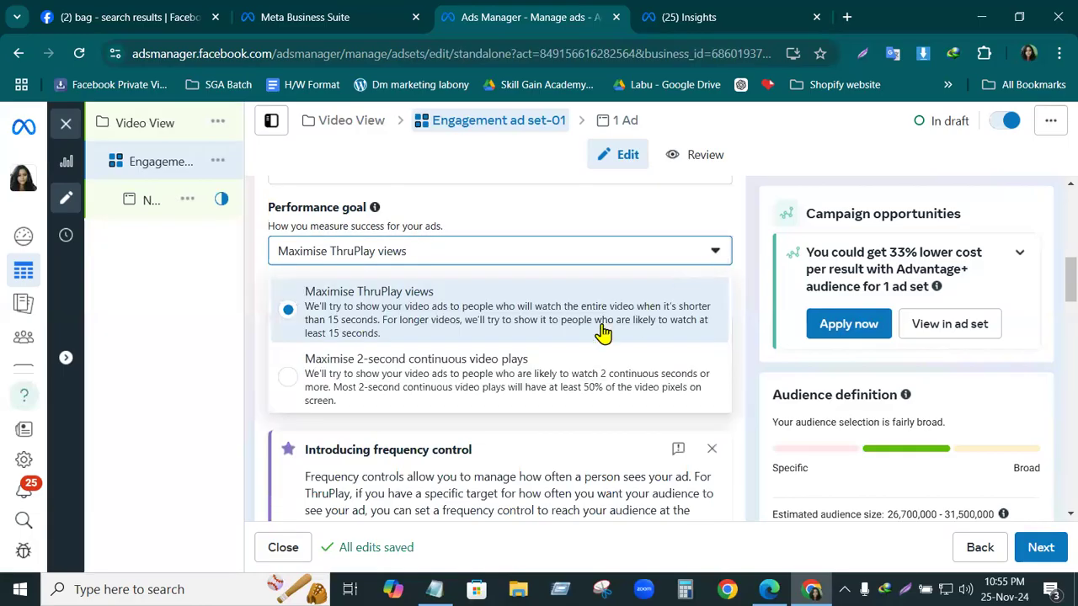
pyautogui.click(374, 311)
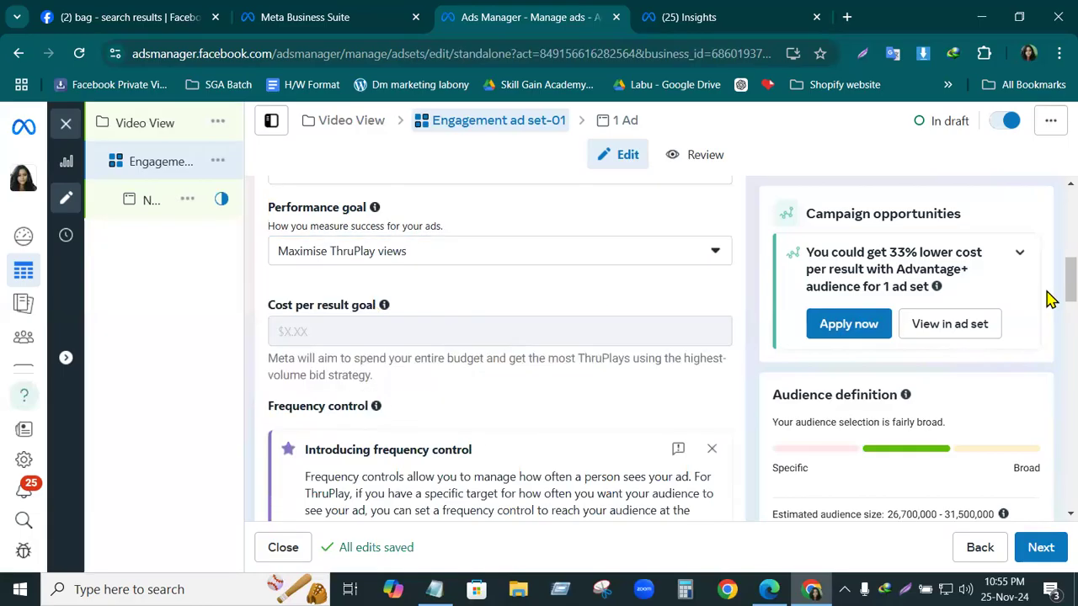
# - Schedule the ad set to start on 25 November 2024 and end on 2 December 2024
pyautogui.scroll(-2, 1051, 312)
pyautogui.scroll(-4, 1051, 316)
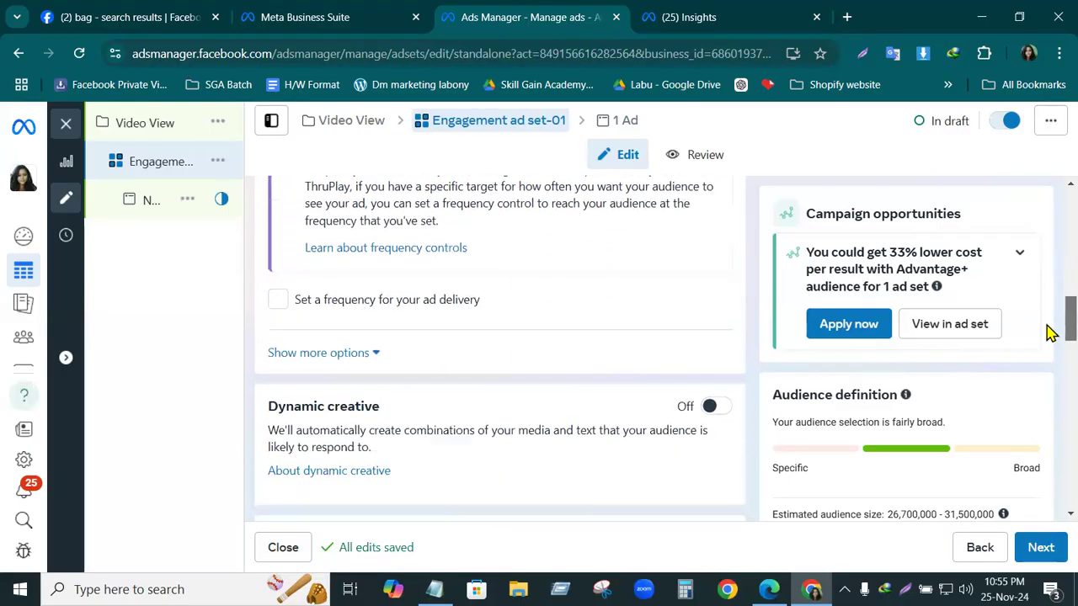
pyautogui.scroll(-3, 1051, 345)
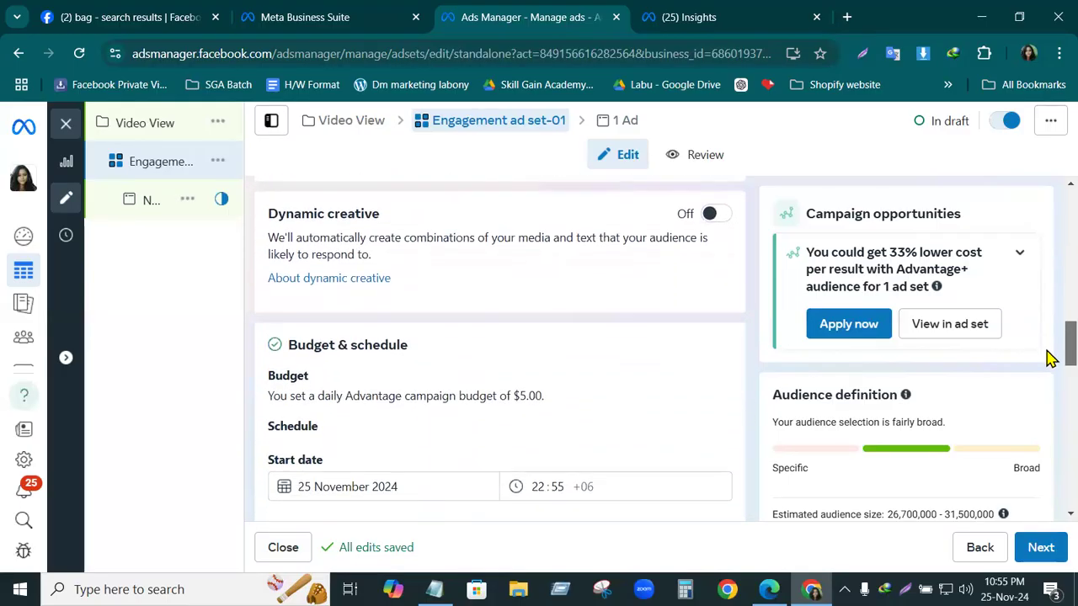
pyautogui.scroll(-1, 1051, 373)
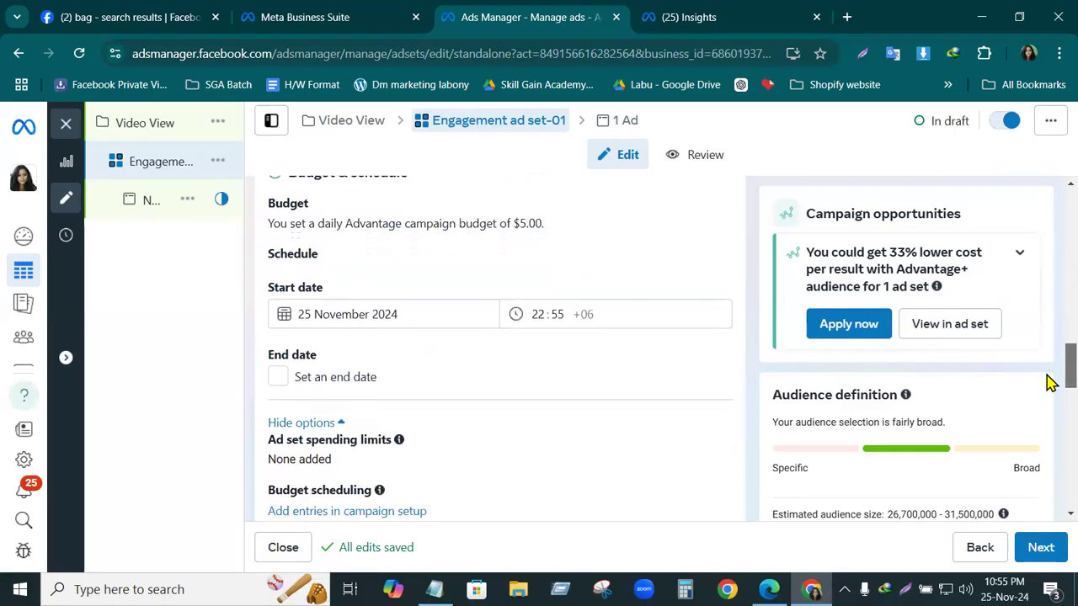
pyautogui.click(400, 287)
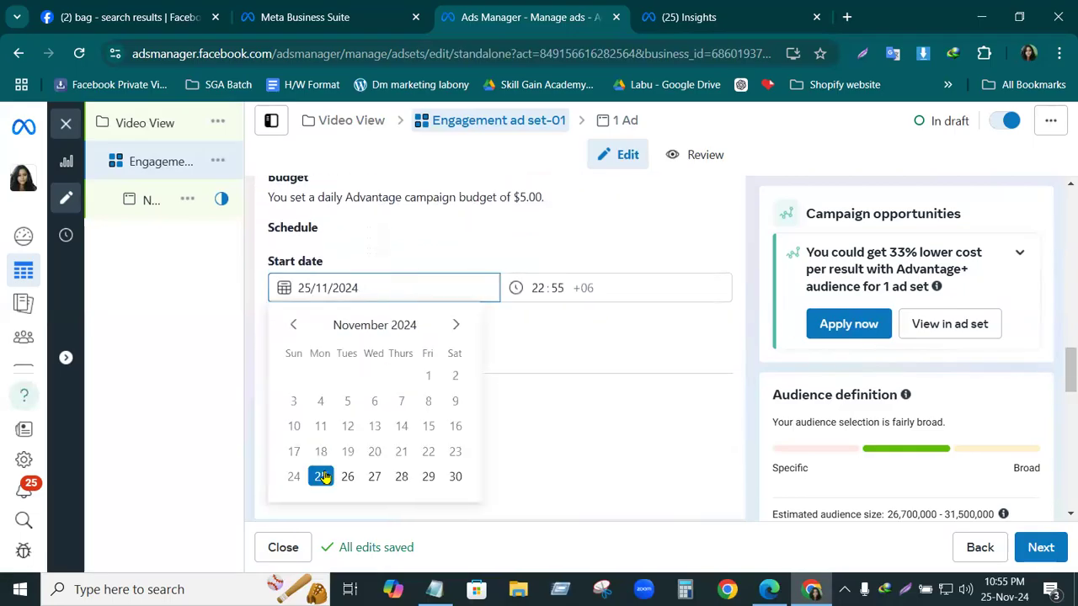
pyautogui.click(321, 473)
pyautogui.click(292, 351)
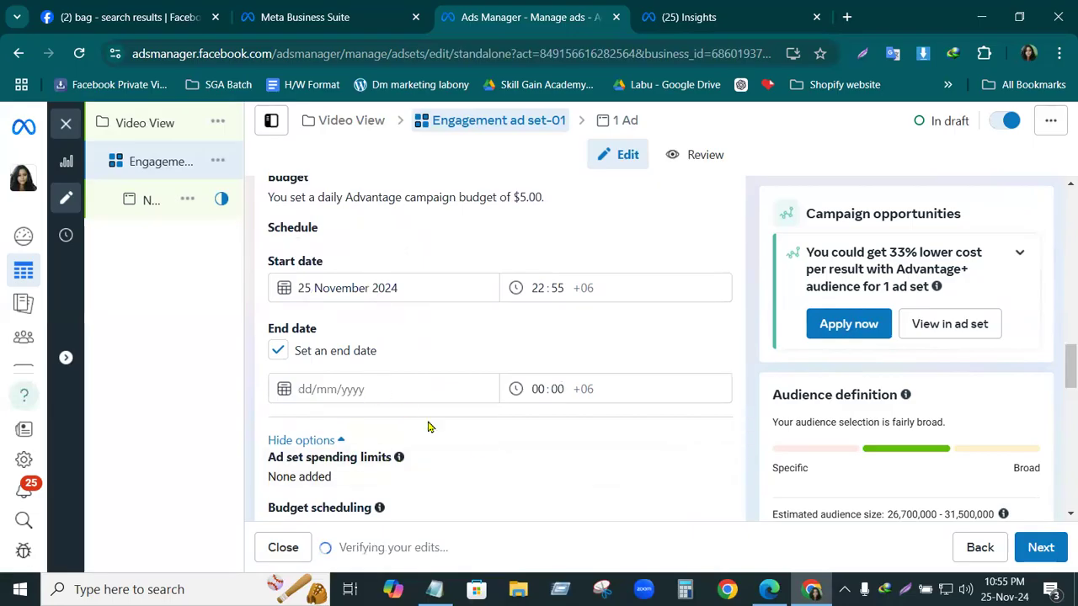
pyautogui.click(404, 386)
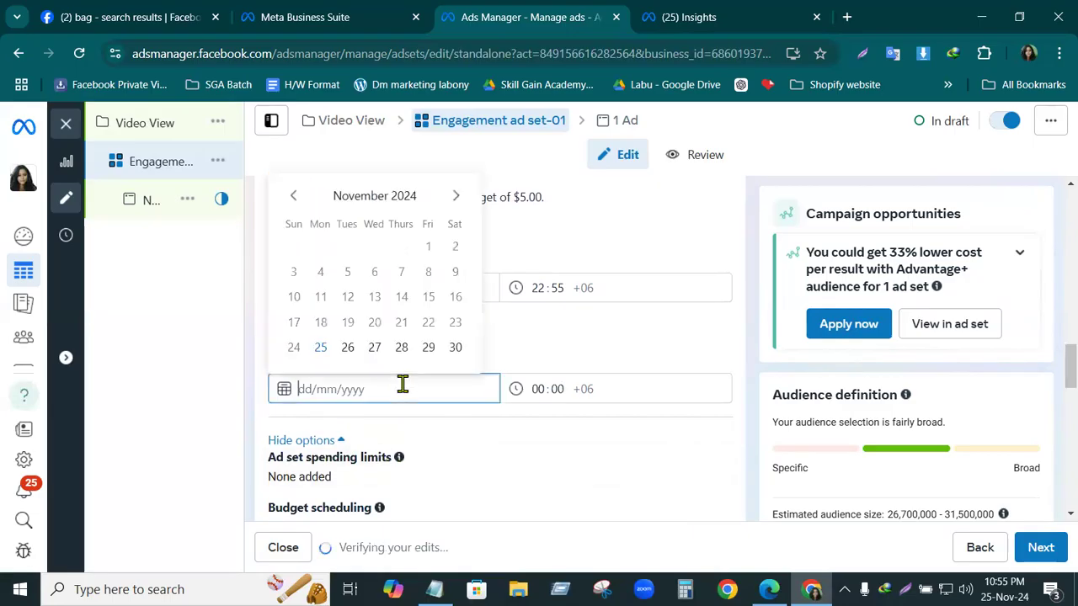
pyautogui.click(456, 196)
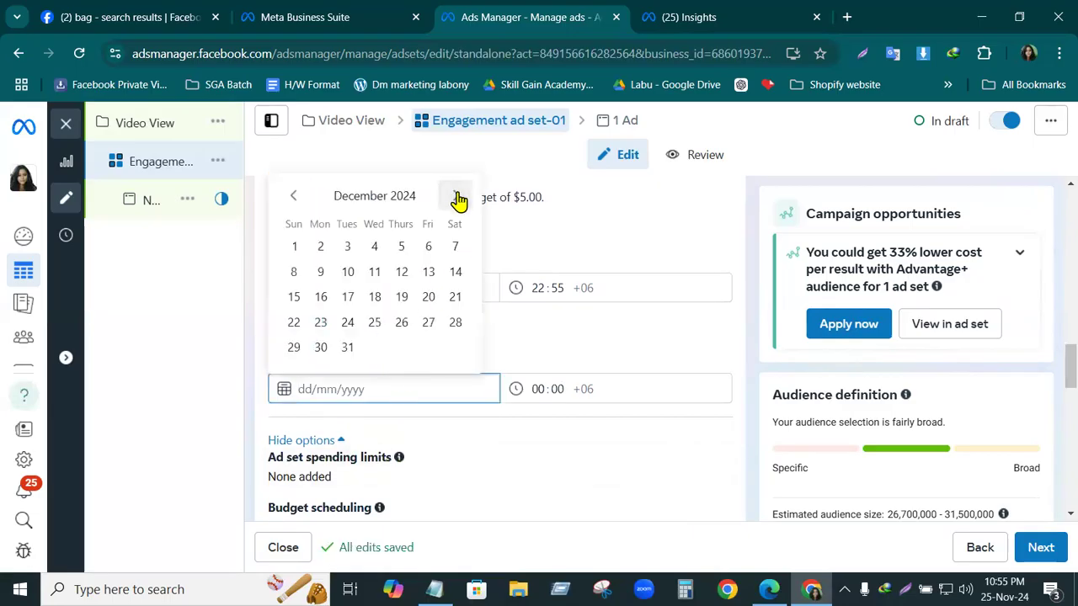
pyautogui.click(320, 246)
# - Switch the ad set's targeting from the saved audience Batch/16 to Advantage+ audience
pyautogui.moveTo(1069, 362); pyautogui.dragTo(1069, 387)
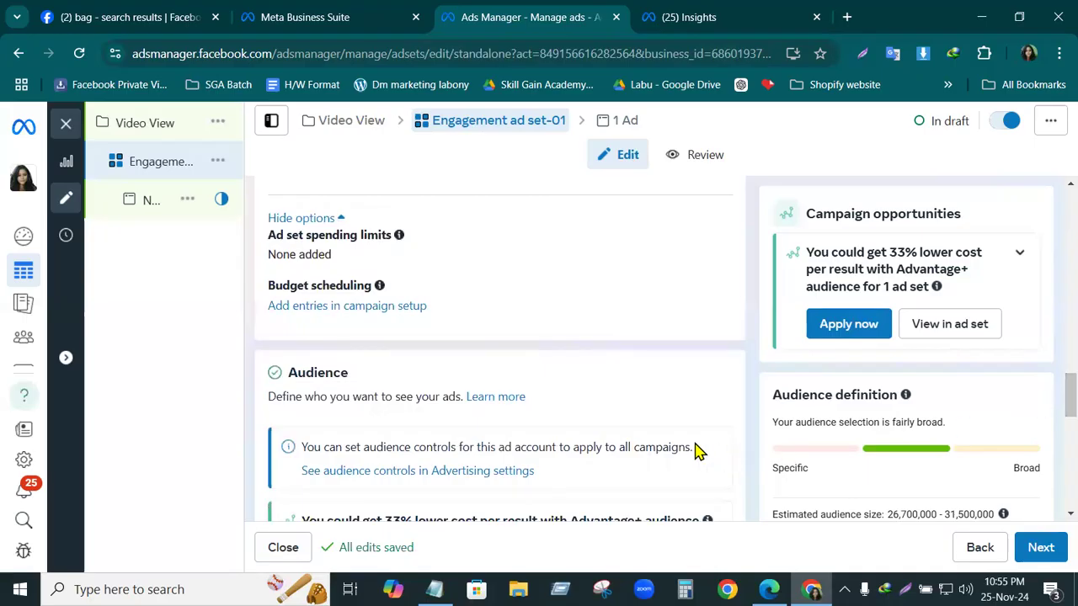
pyautogui.scroll(-2, 589, 440)
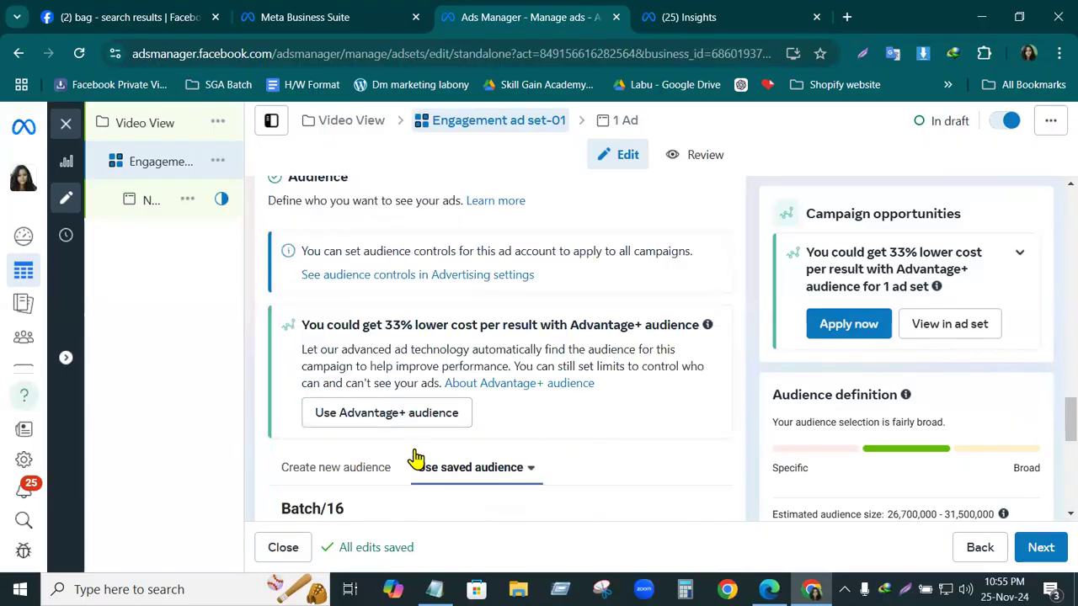
pyautogui.scroll(-2, 386, 430)
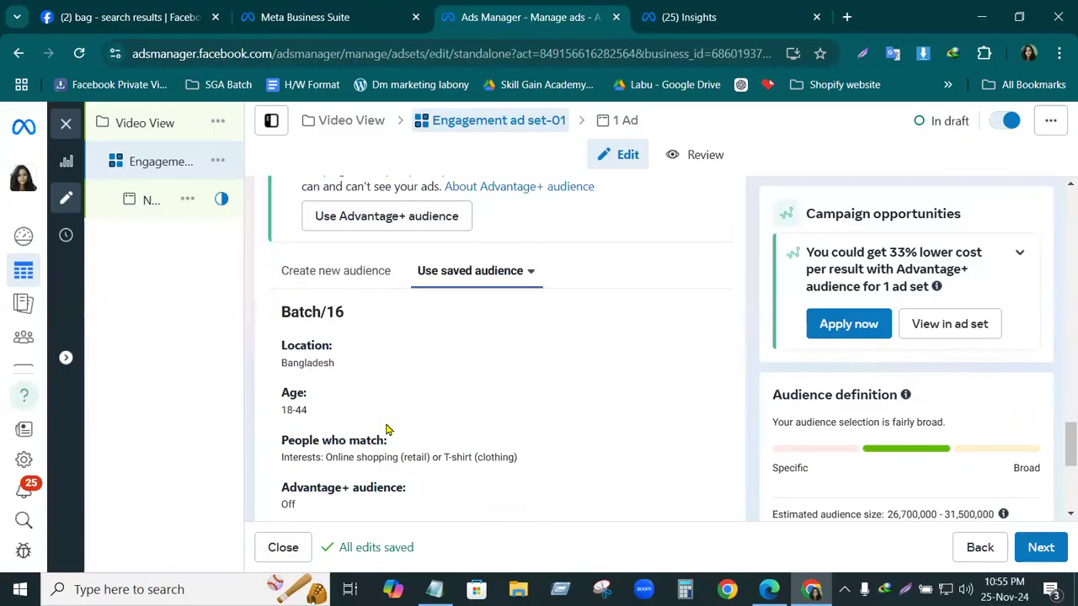
pyautogui.scroll(-2, 387, 431)
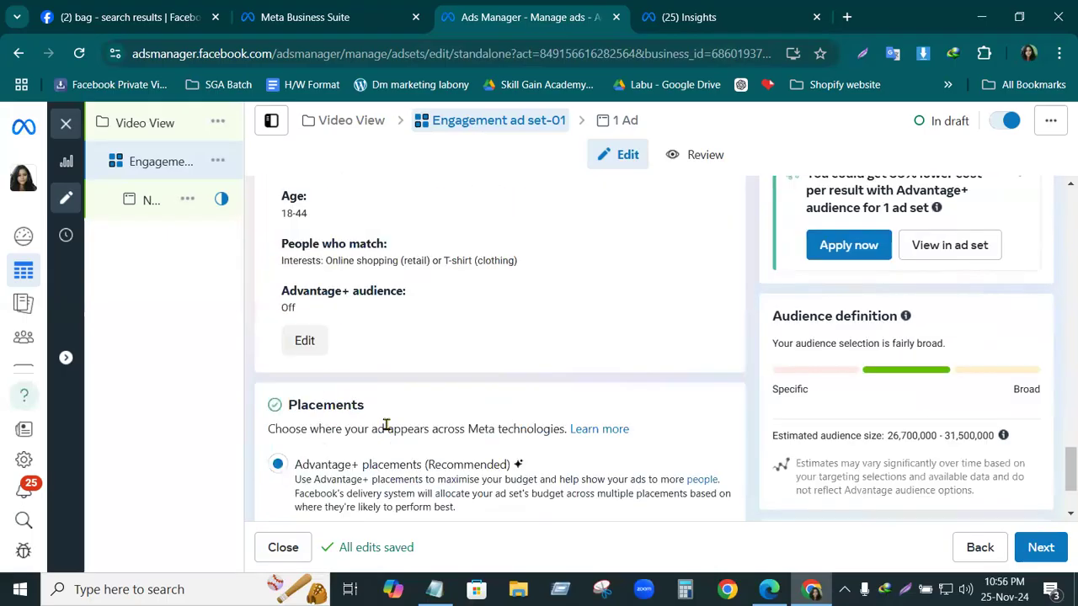
pyautogui.scroll(2, 387, 423)
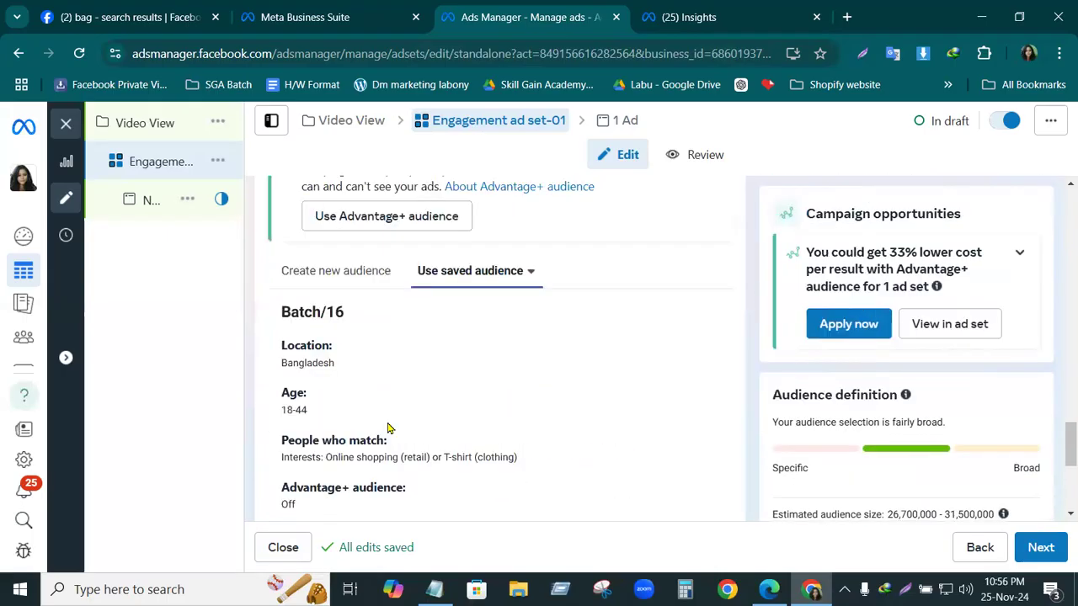
pyautogui.scroll(2, 388, 428)
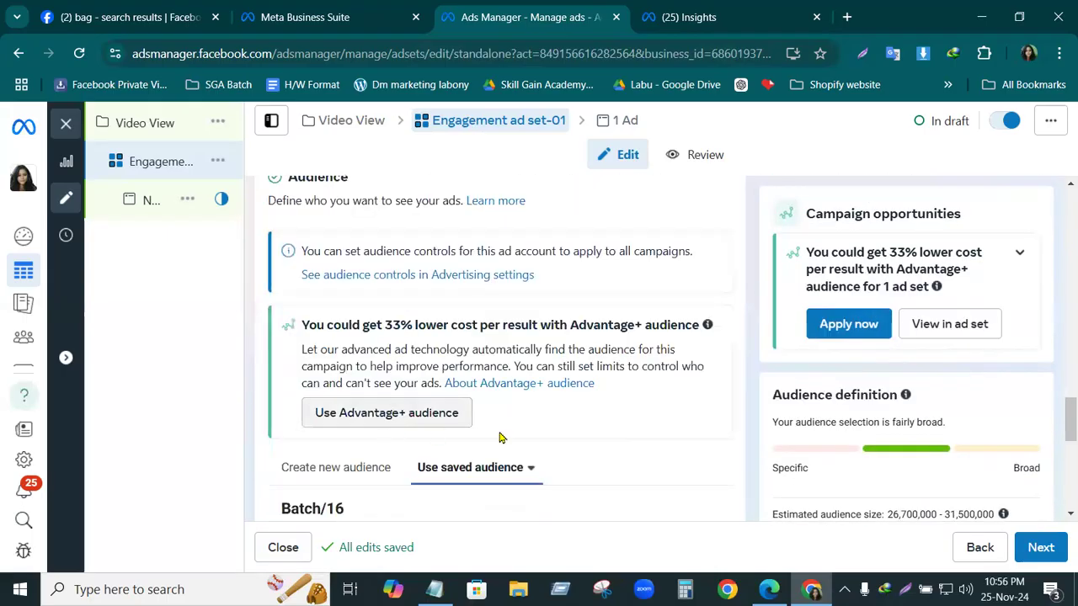
pyautogui.click(375, 420)
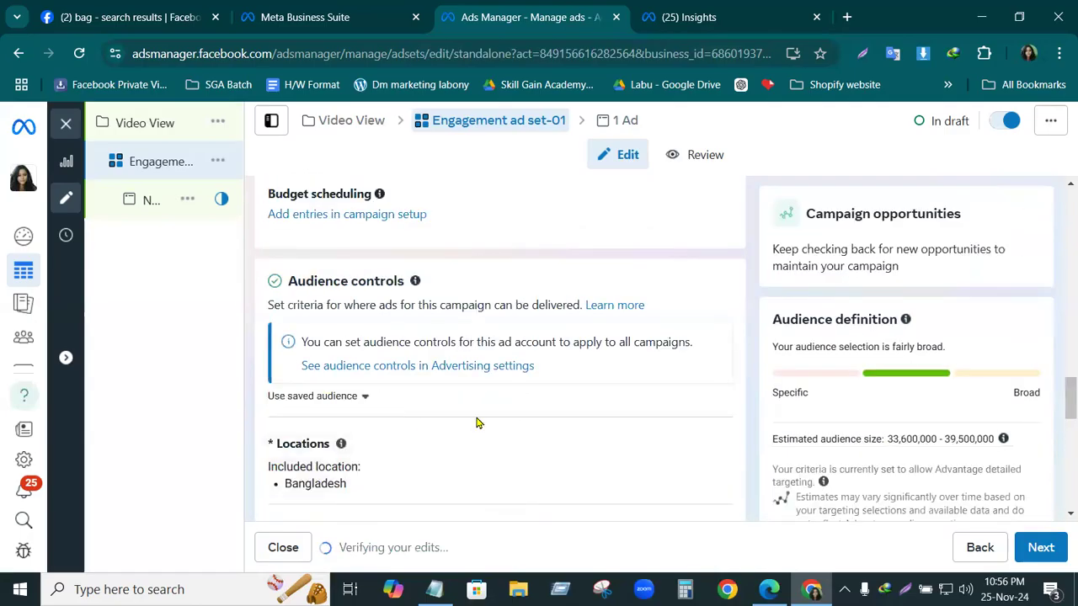
# - Set the maximum age of the Advantage+ audience to 60
pyautogui.scroll(-3, 476, 422)
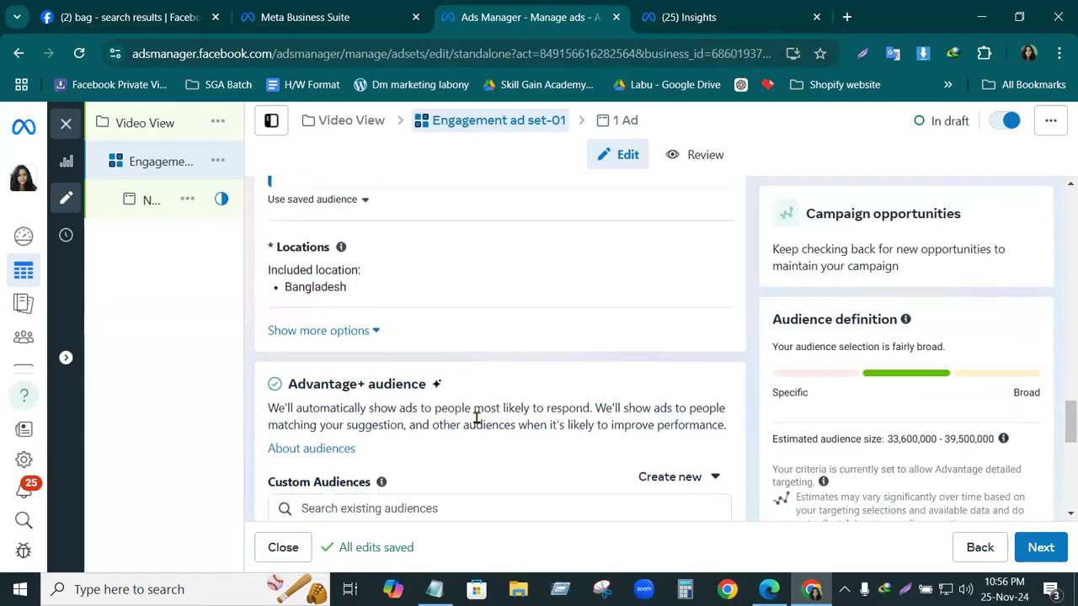
pyautogui.scroll(-3, 476, 418)
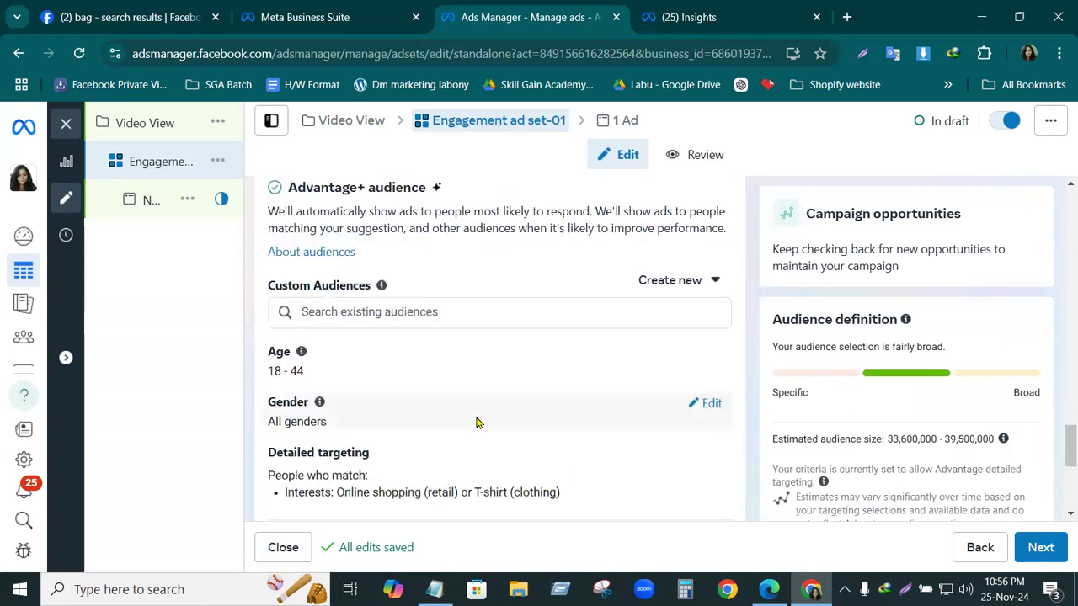
pyautogui.scroll(-3, 476, 423)
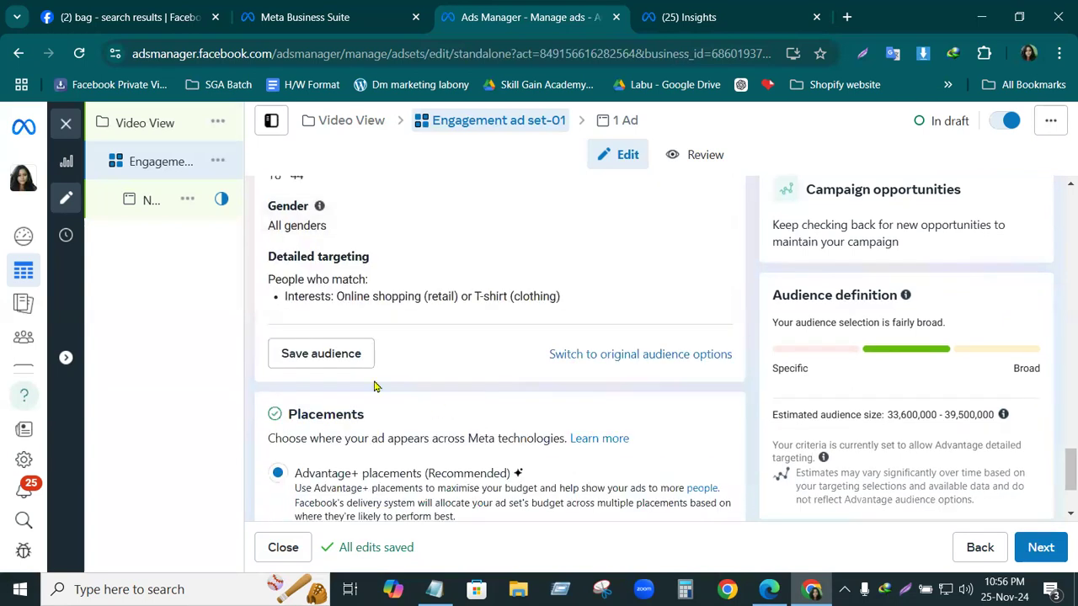
pyautogui.scroll(3, 512, 395)
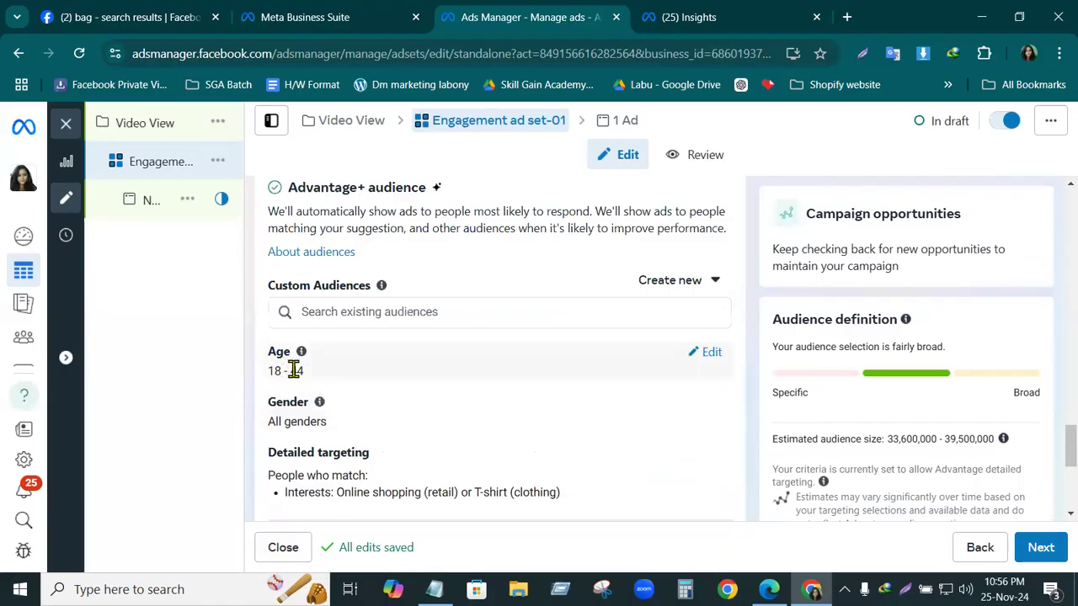
pyautogui.click(706, 360)
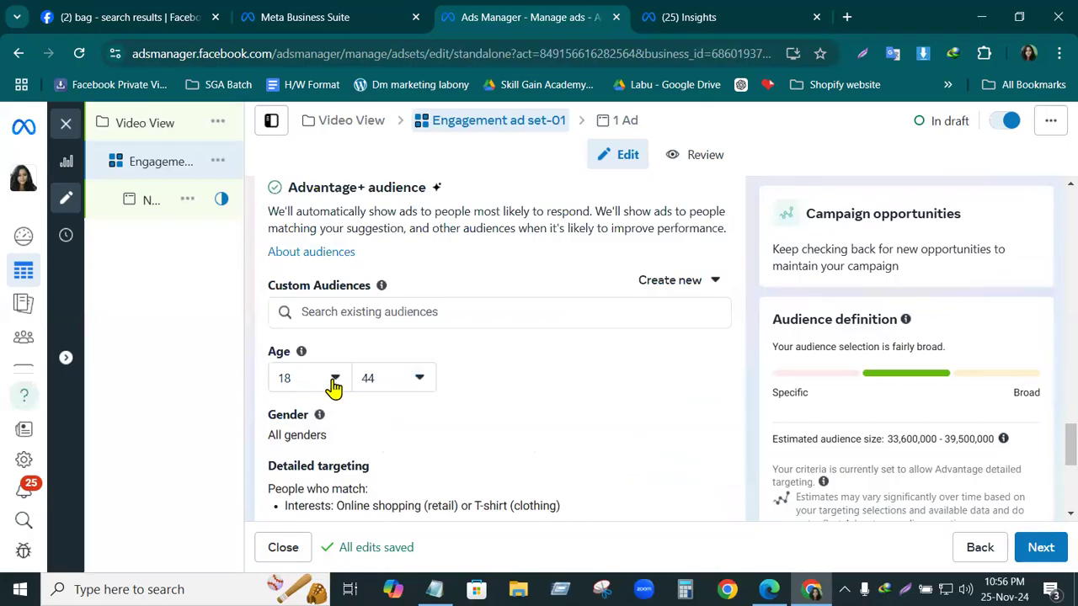
pyautogui.click(419, 380)
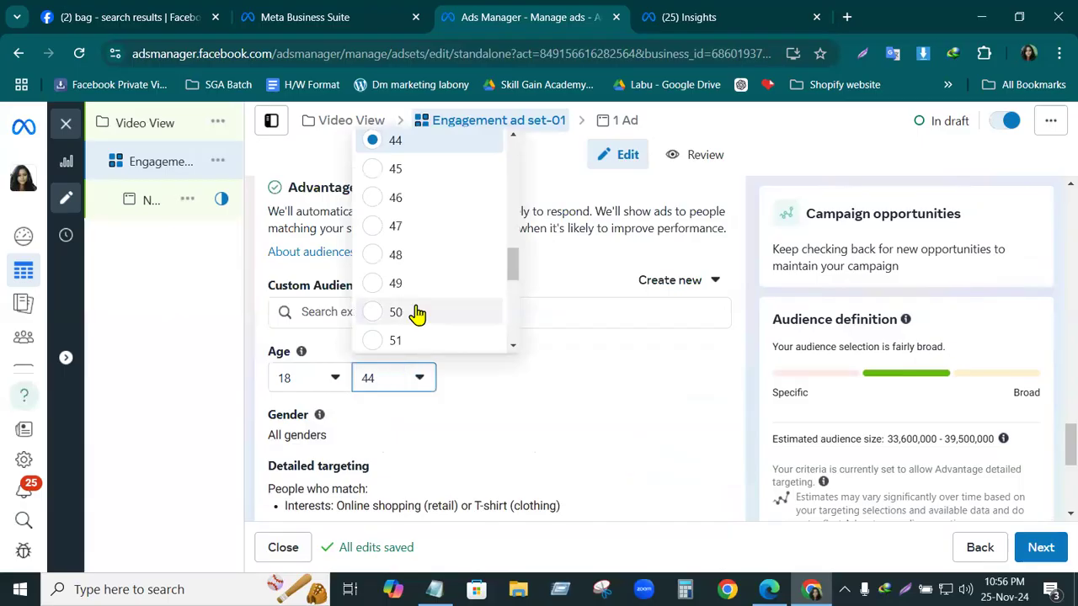
pyautogui.scroll(-5, 416, 312)
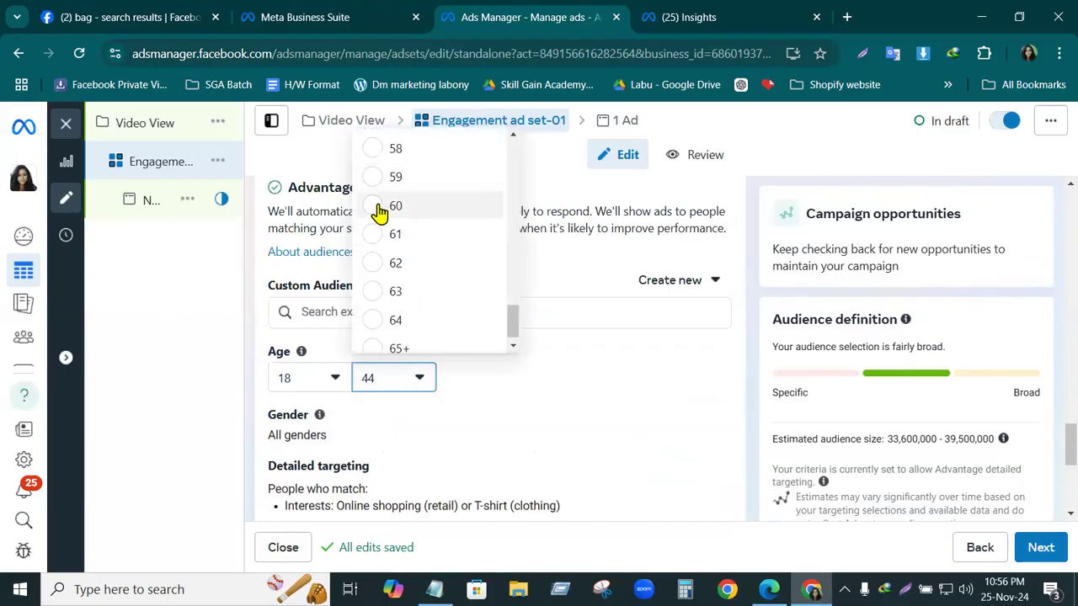
pyautogui.click(375, 215)
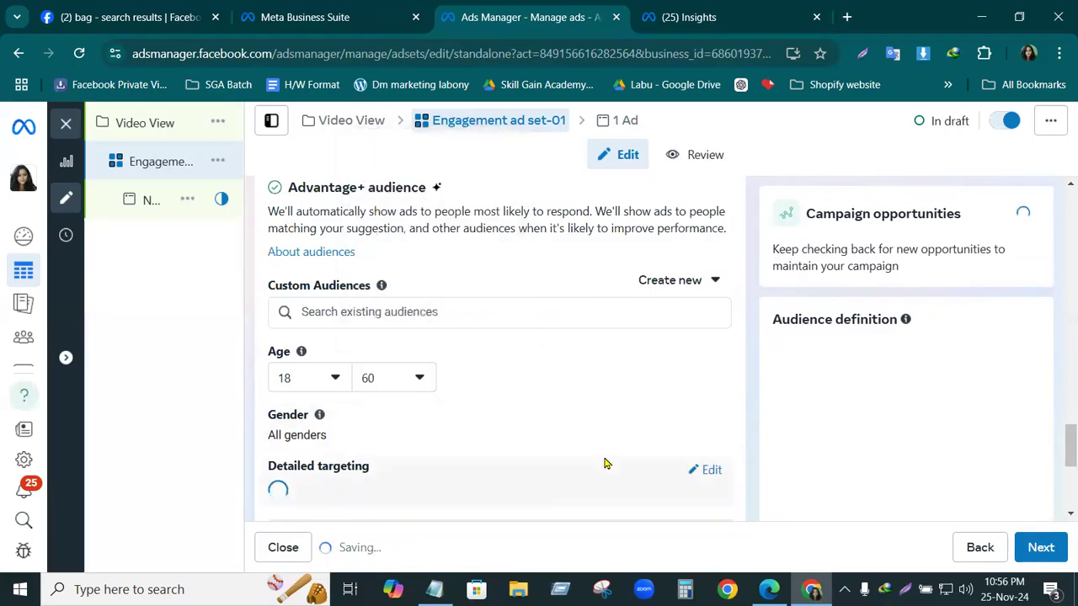
# - Switch the ad set from Advantage+ audience to the original audience options
pyautogui.scroll(-1, 1050, 448)
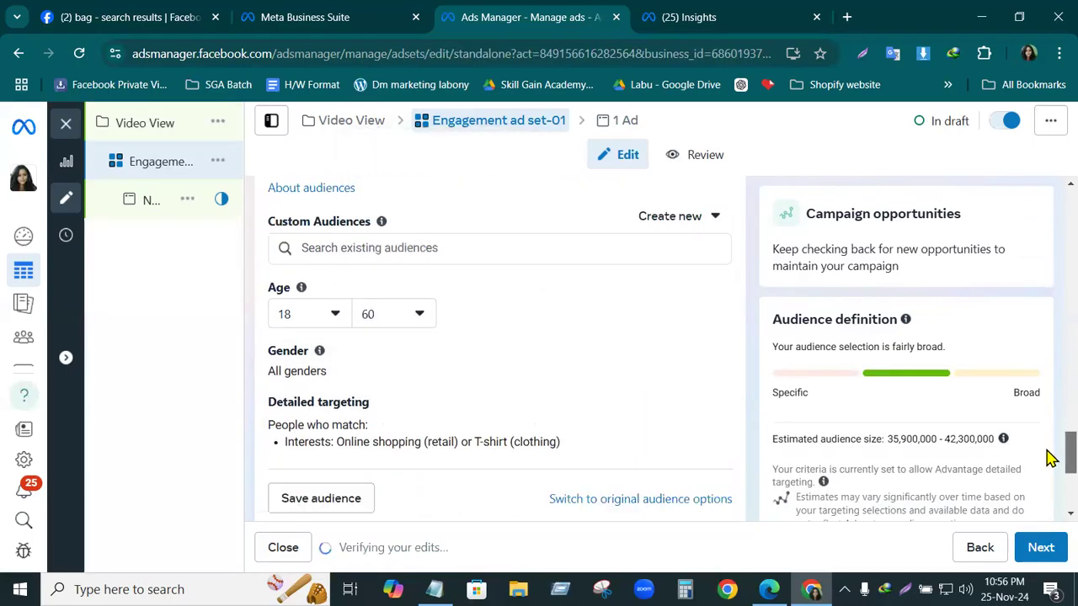
pyautogui.moveTo(320, 340)
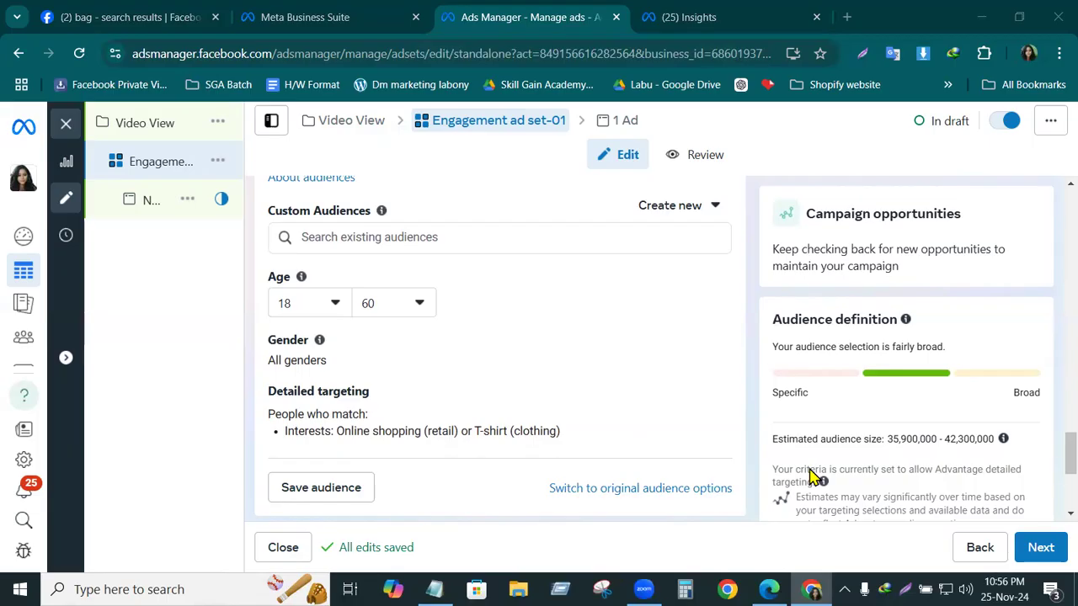
pyautogui.scroll(-1, 1051, 463)
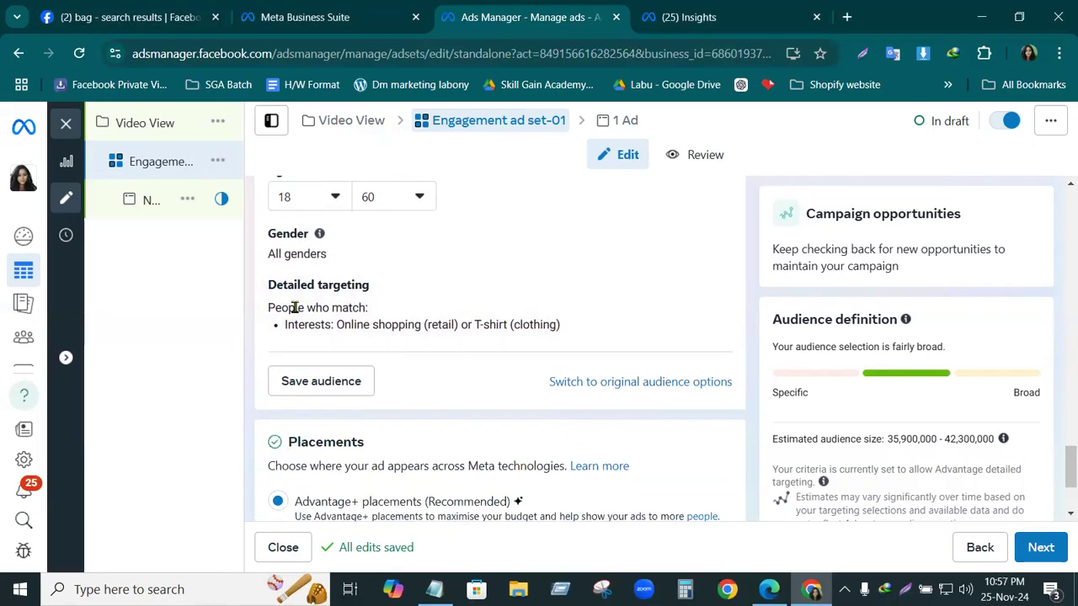
pyautogui.click(613, 386)
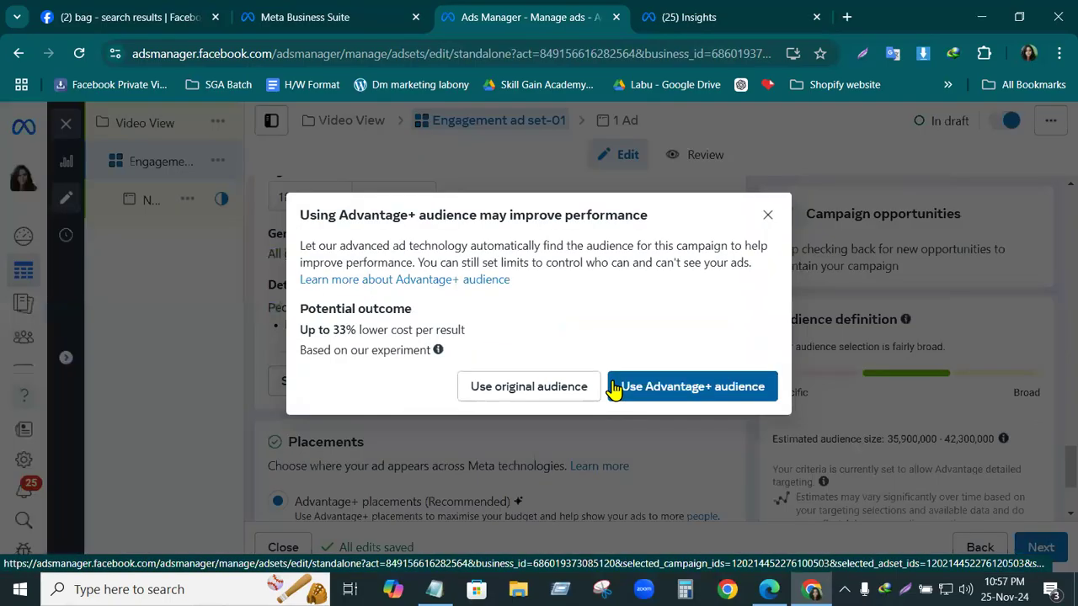
pyautogui.click(539, 389)
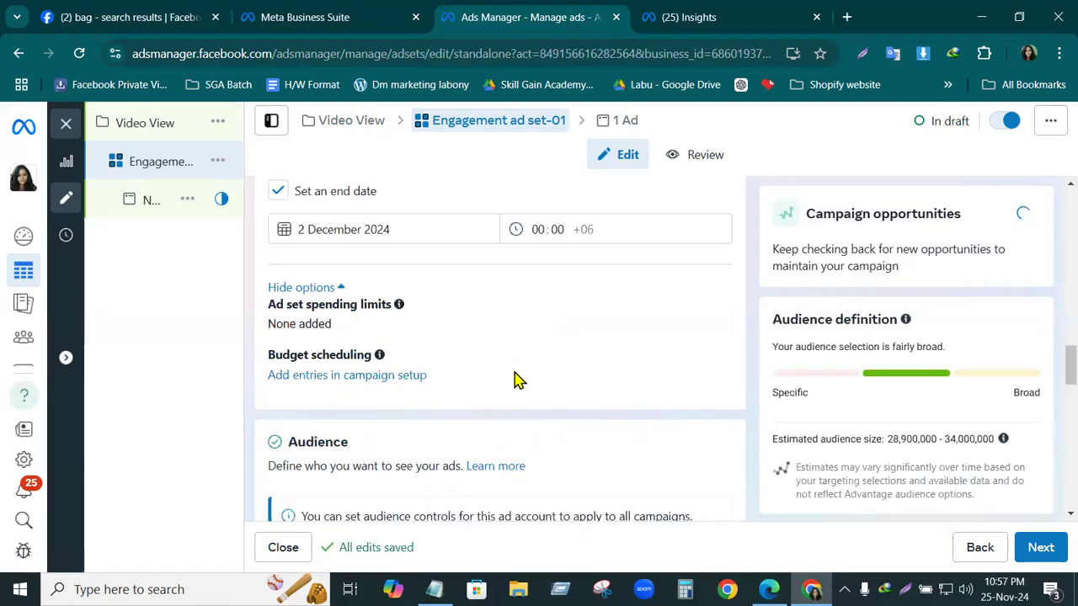
# - Add the interest Facebook (social media) to the ad set's detailed targeting
pyautogui.scroll(-4, 517, 379)
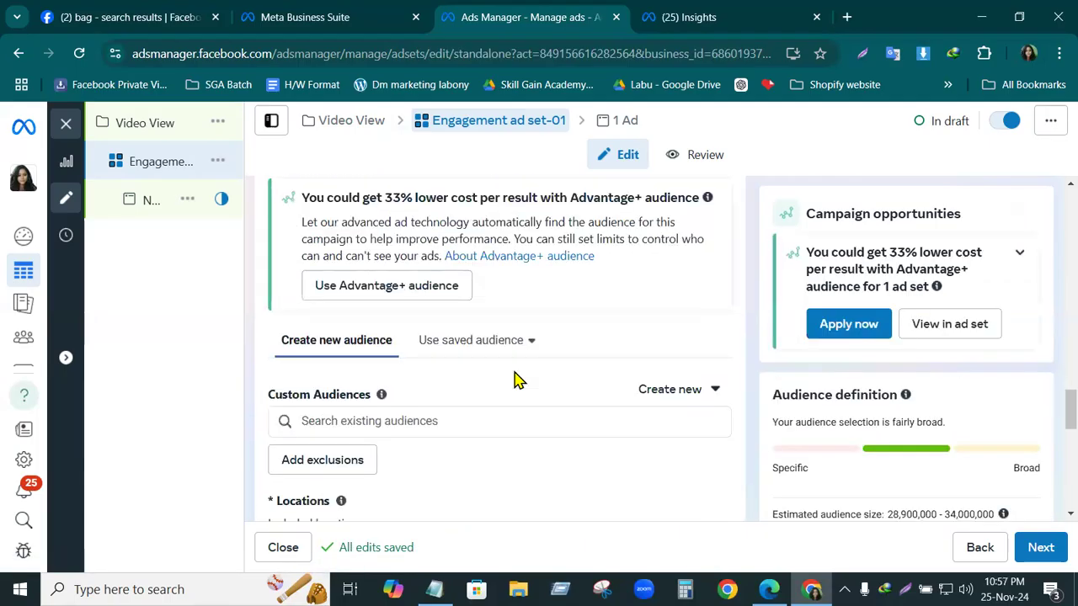
pyautogui.scroll(-2, 518, 379)
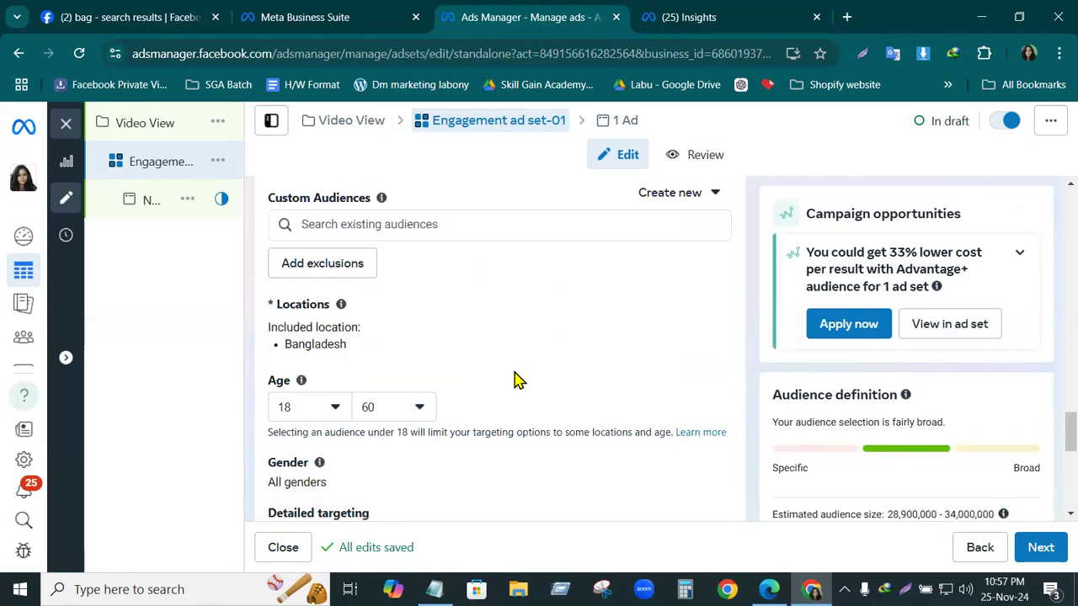
pyautogui.scroll(-2, 518, 379)
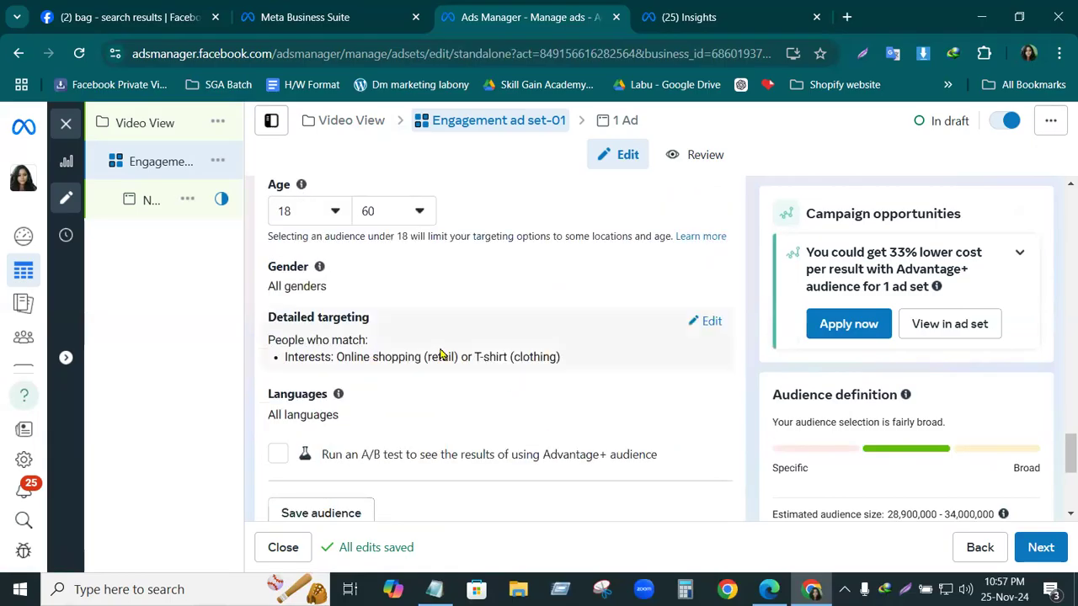
pyautogui.click(696, 327)
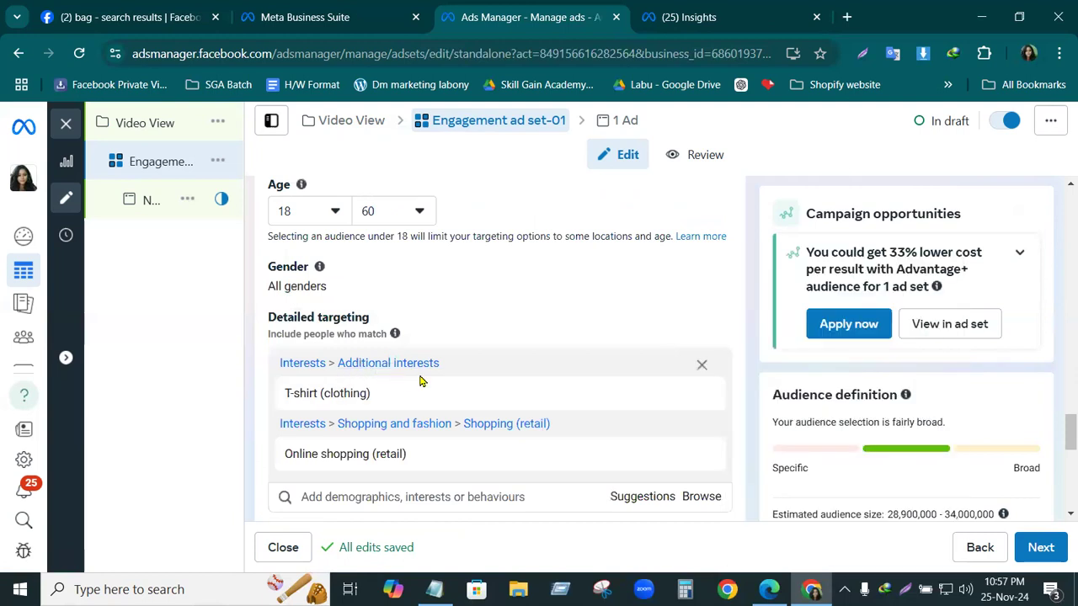
pyautogui.moveTo(385, 454)
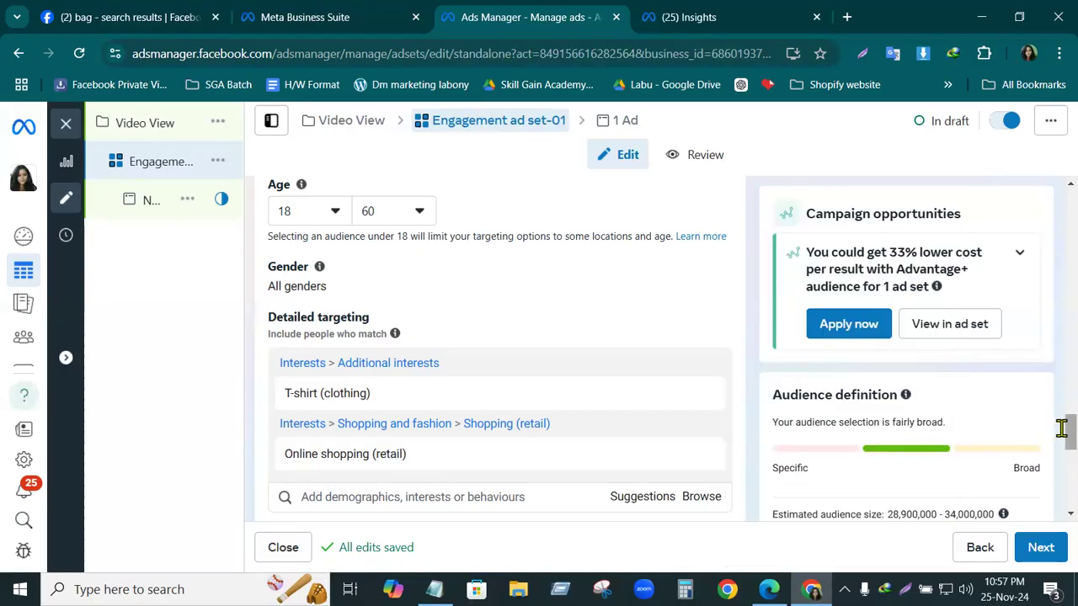
pyautogui.scroll(-1, 1064, 431)
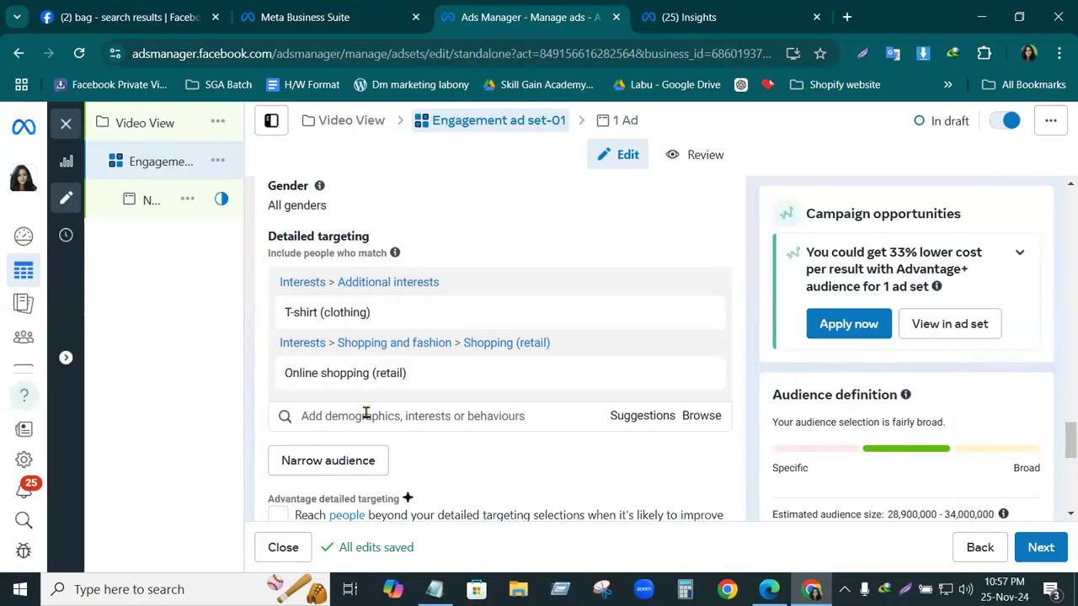
pyautogui.click(393, 415)
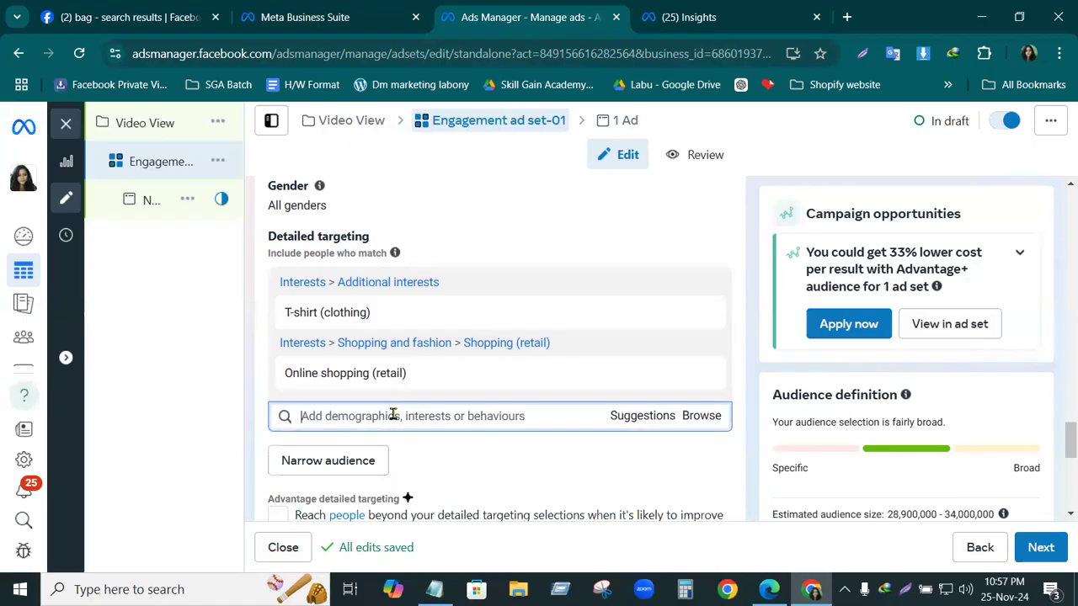
pyautogui.write('Facebook')
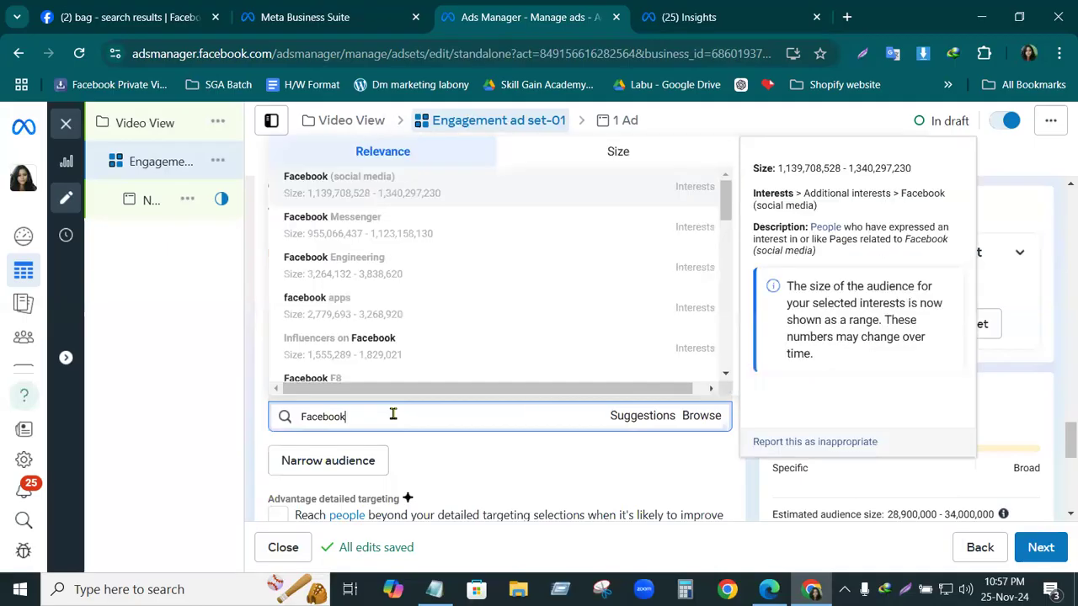
pyautogui.scroll(-1, 368, 356)
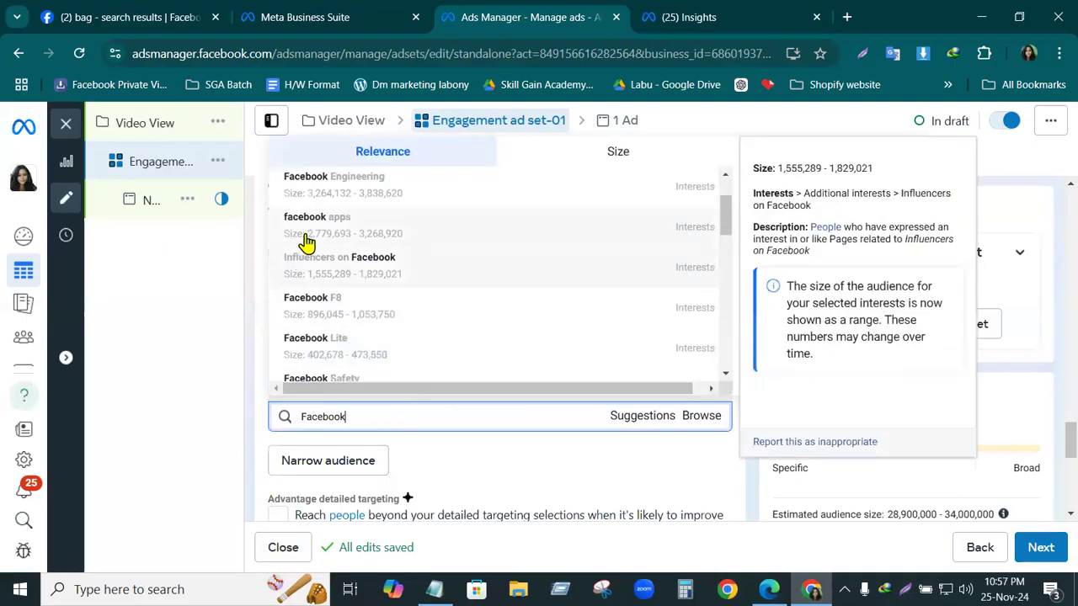
pyautogui.scroll(1, 334, 207)
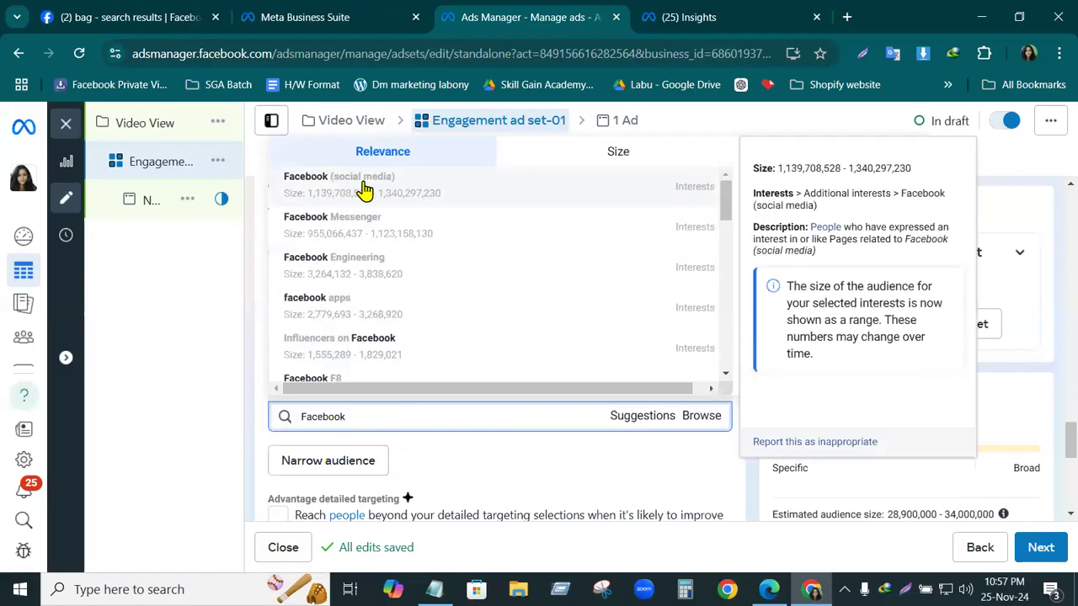
pyautogui.click(363, 189)
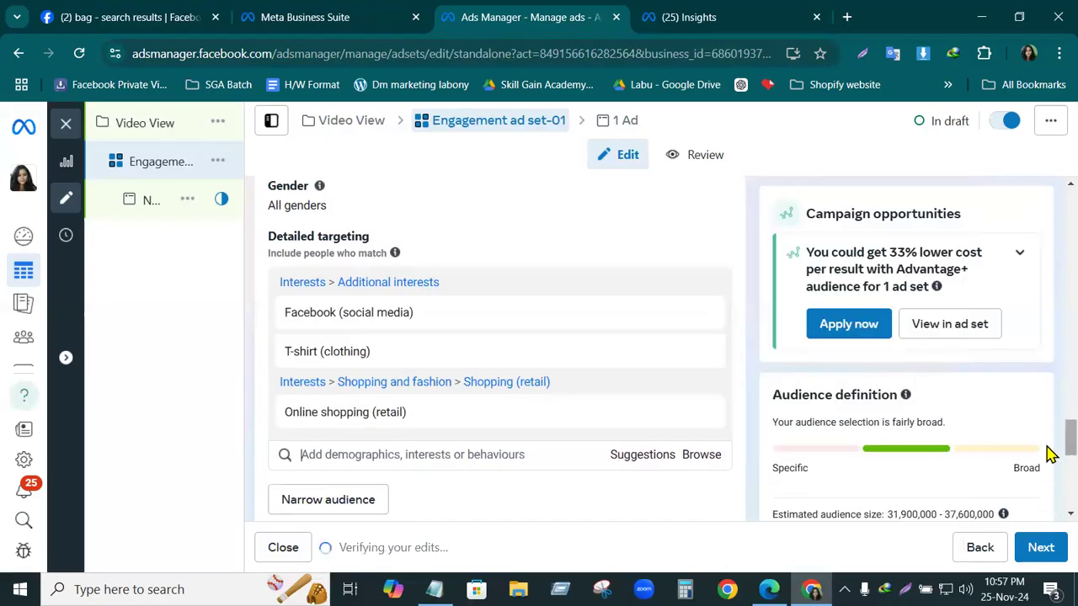
# - Change the ad set's placements from Advantage+ to Manual placements
pyautogui.scroll(-3, 1049, 452)
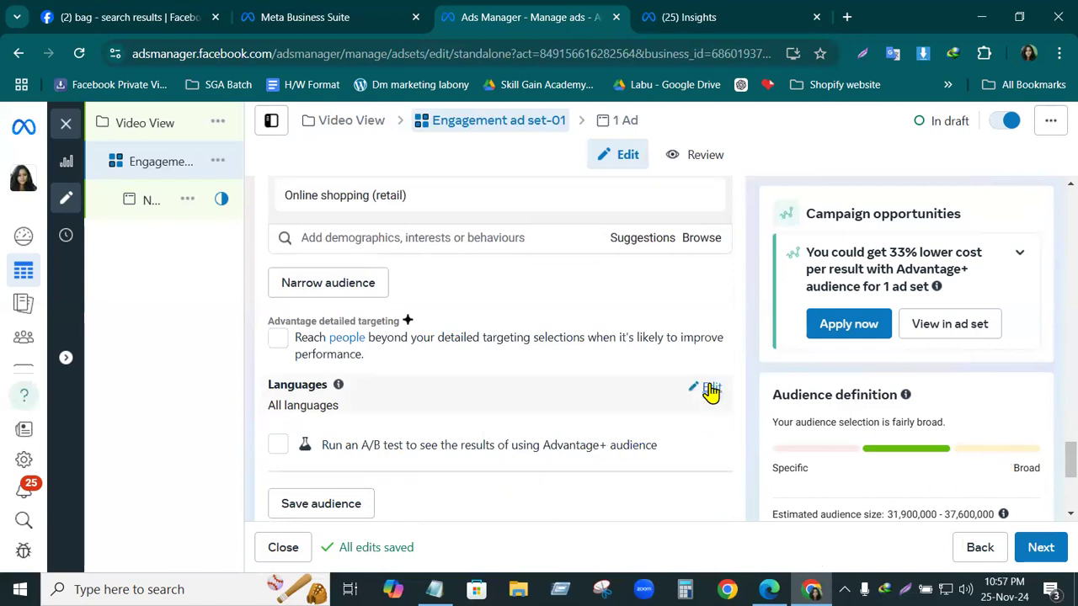
pyautogui.scroll(-2, 1059, 481)
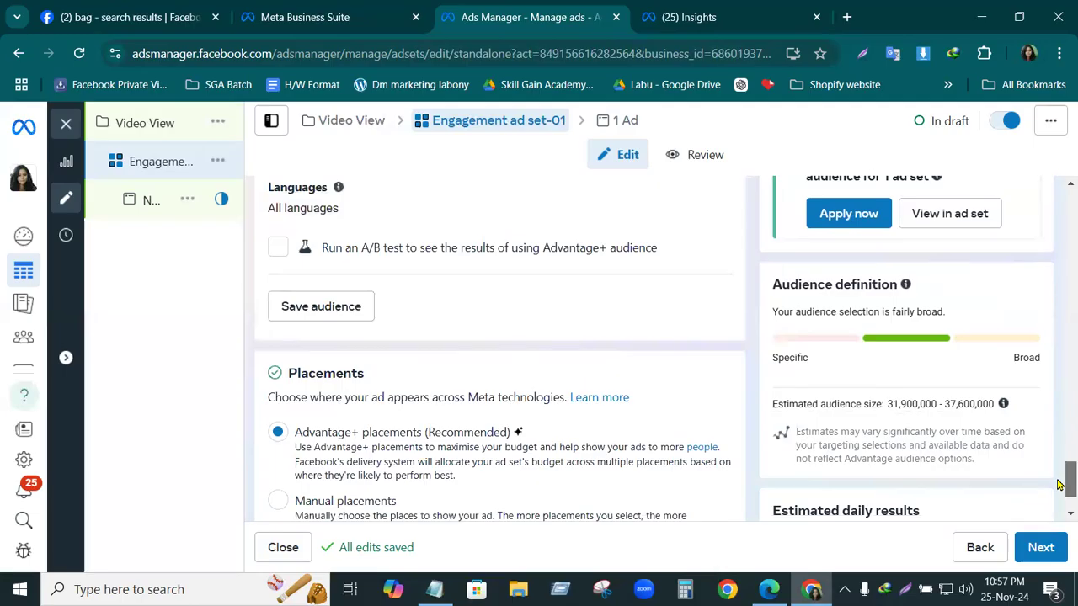
pyautogui.scroll(-1, 1058, 484)
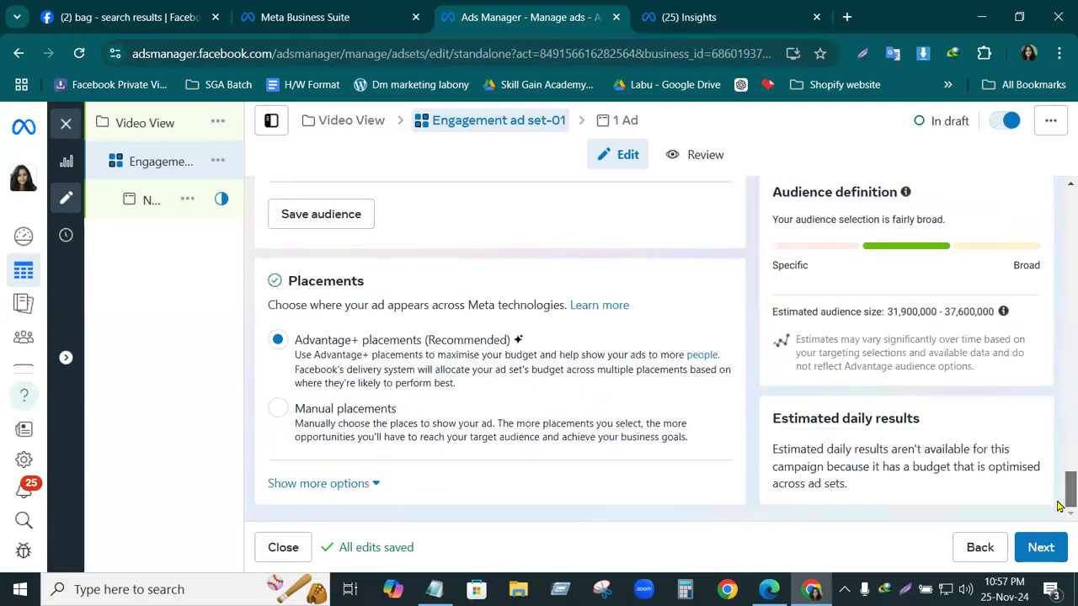
pyautogui.click(278, 409)
pyautogui.scroll(-2, 494, 459)
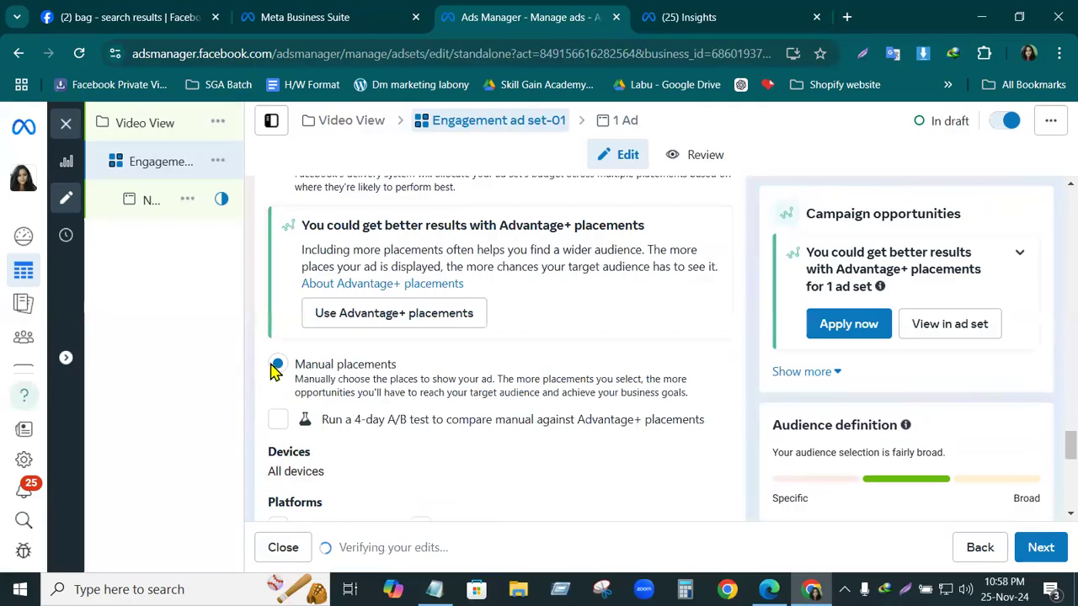
# - Open the Devices setting of the manual placements for editing and review the device types it offers
pyautogui.scroll(-2, 435, 433)
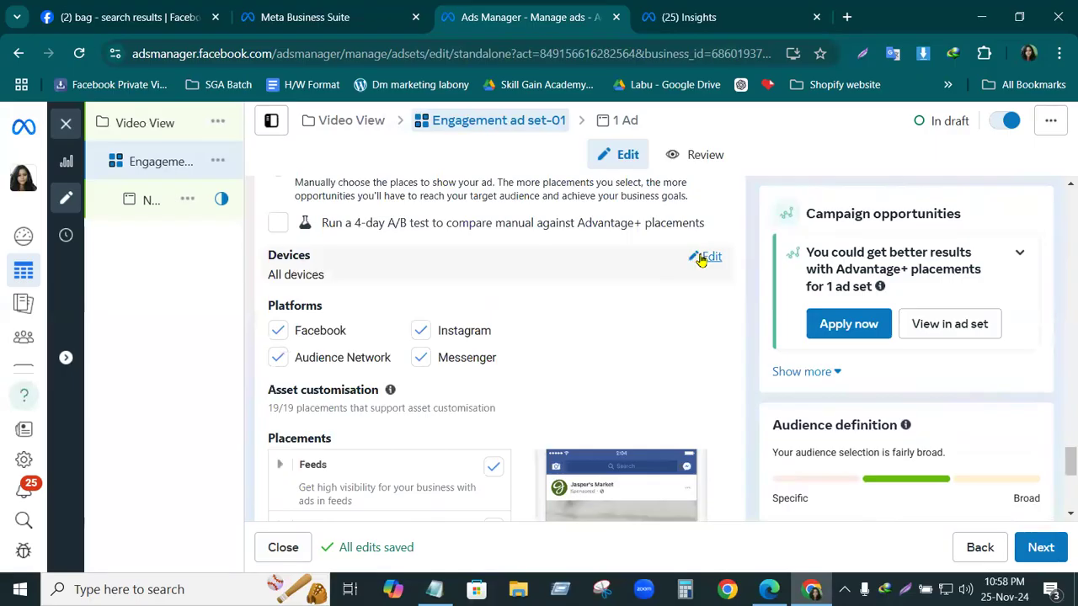
pyautogui.click(707, 257)
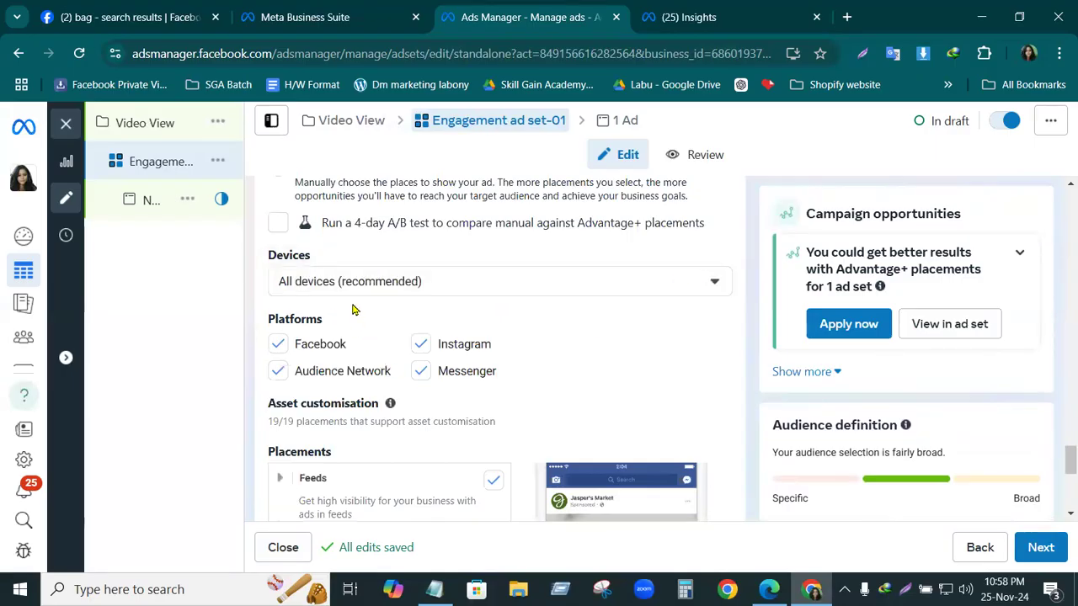
pyautogui.click(715, 283)
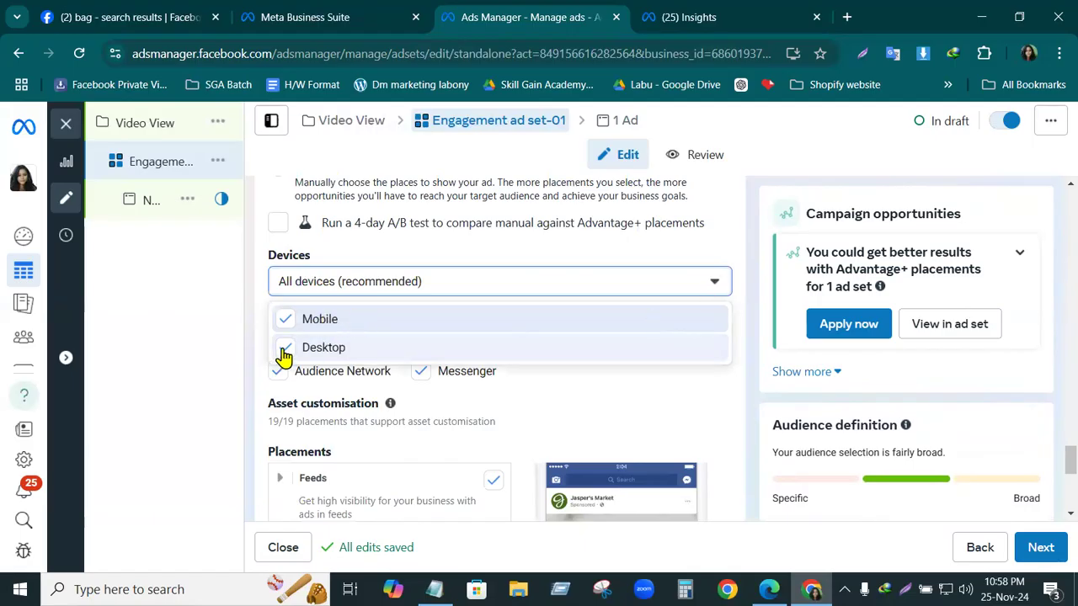
pyautogui.click(722, 252)
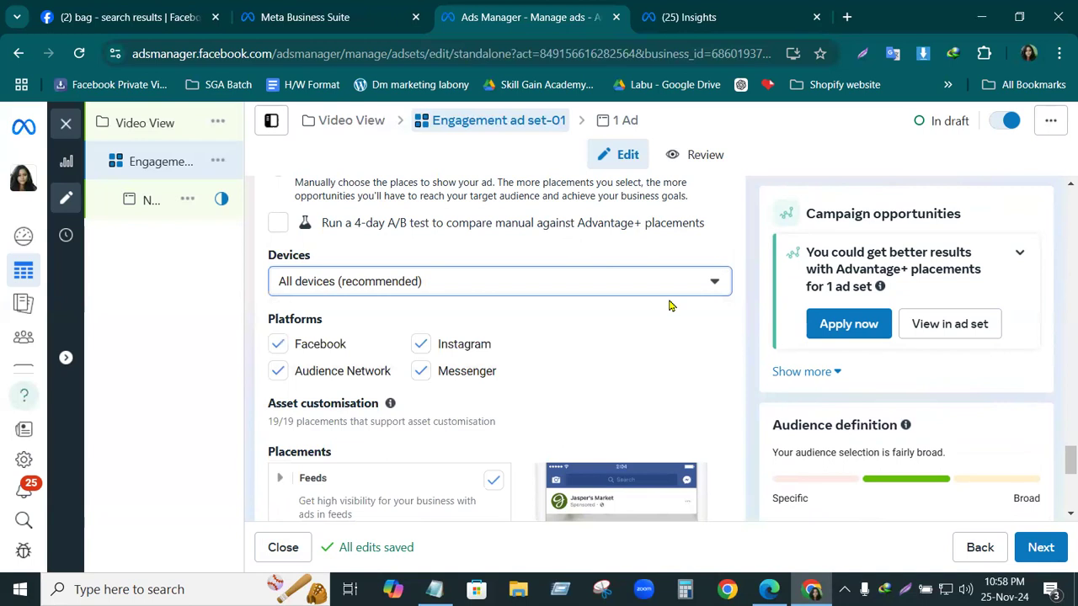
pyautogui.click(713, 284)
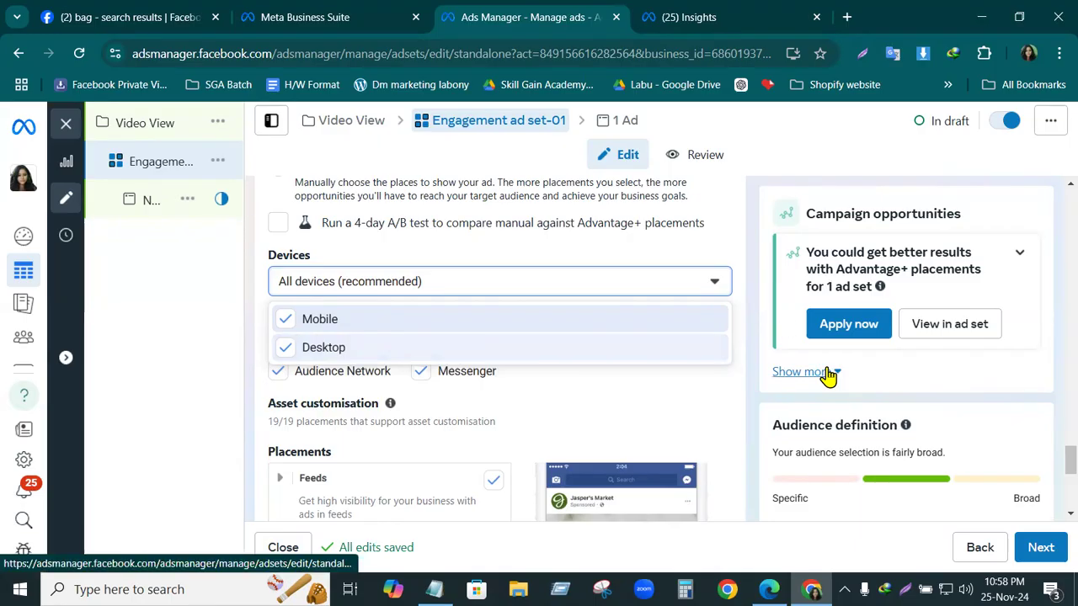
pyautogui.click(738, 247)
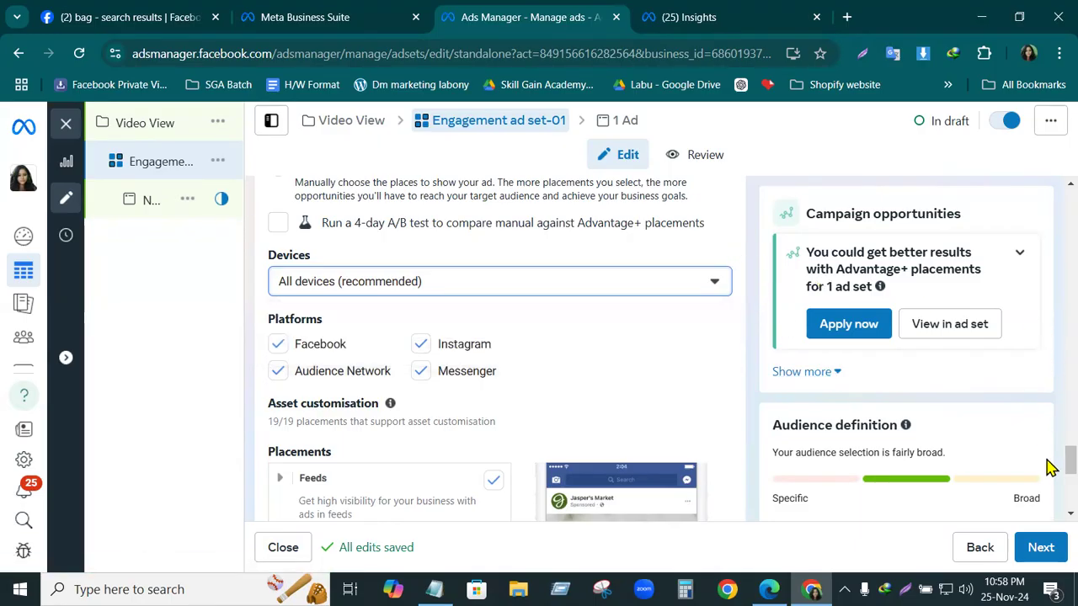
# - Exclude Instagram from the platforms of the manual placements
pyautogui.scroll(-1, 1051, 469)
pyautogui.scroll(3, 1049, 457)
pyautogui.scroll(-3, 1051, 457)
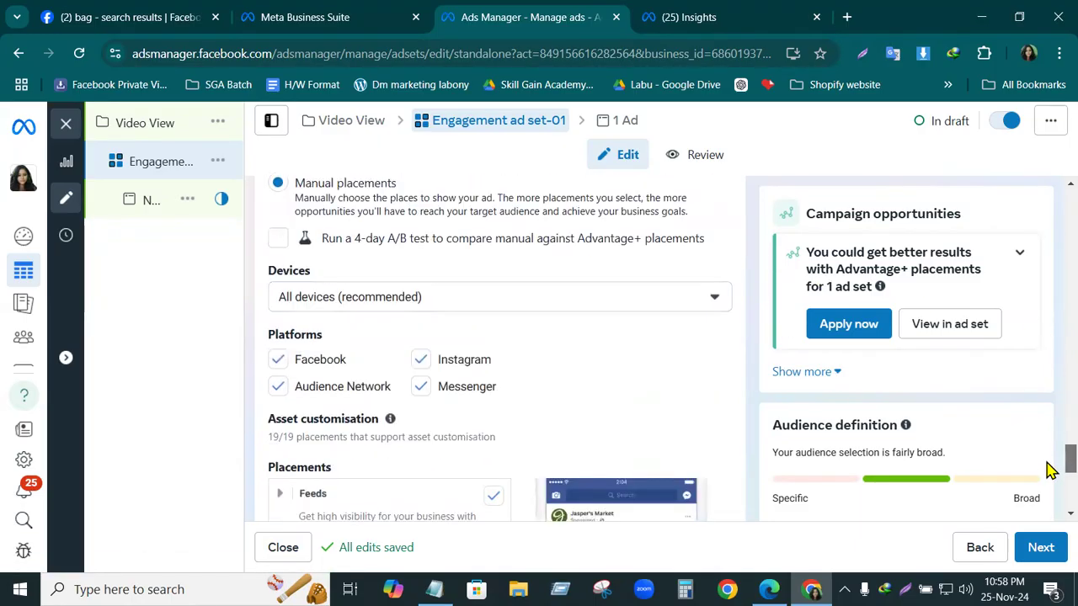
pyautogui.scroll(1, 1058, 463)
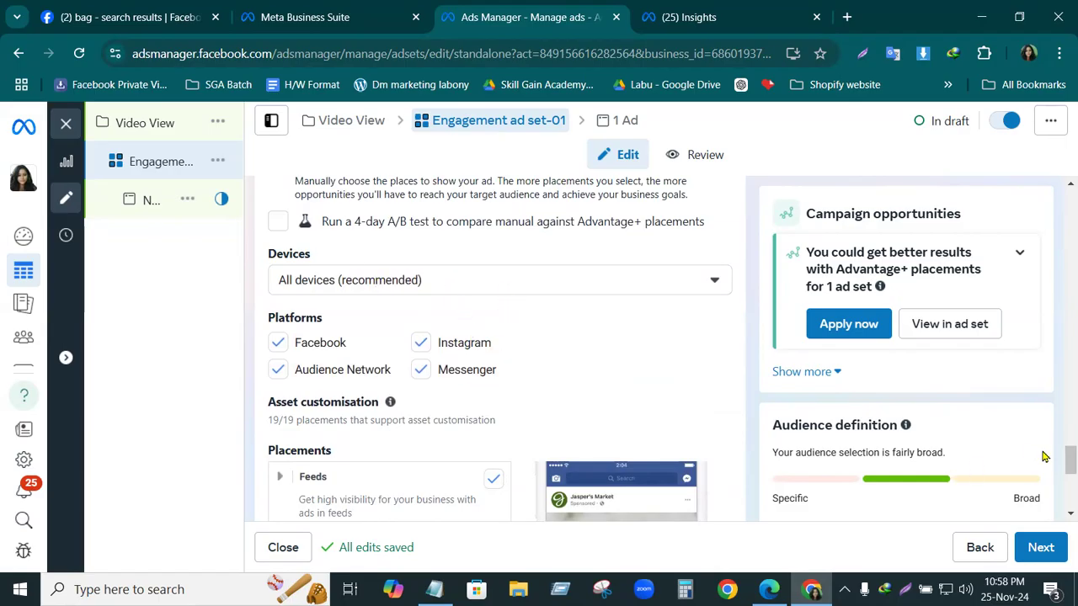
pyautogui.scroll(-1, 1065, 461)
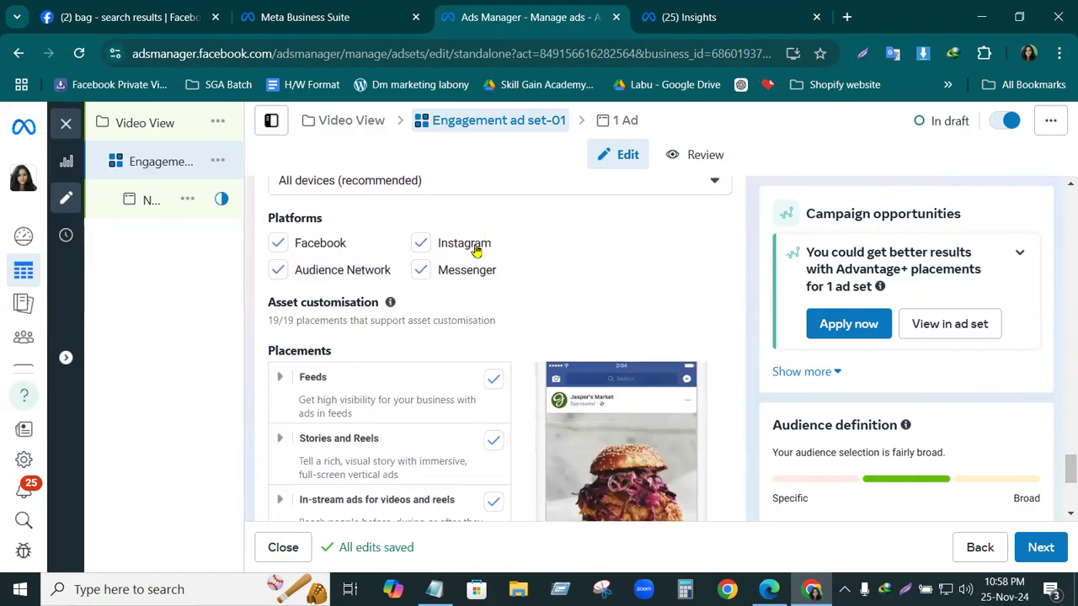
pyautogui.click(421, 243)
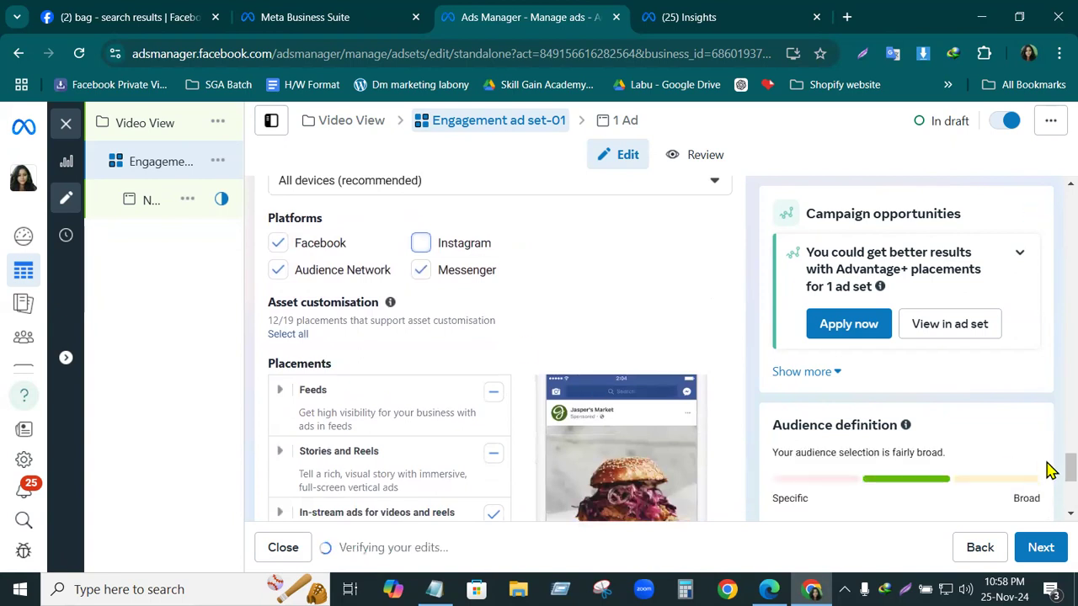
# - Continue to the New Engagement ad and review the Facebook Pages available for its identity
pyautogui.scroll(-3, 679, 462)
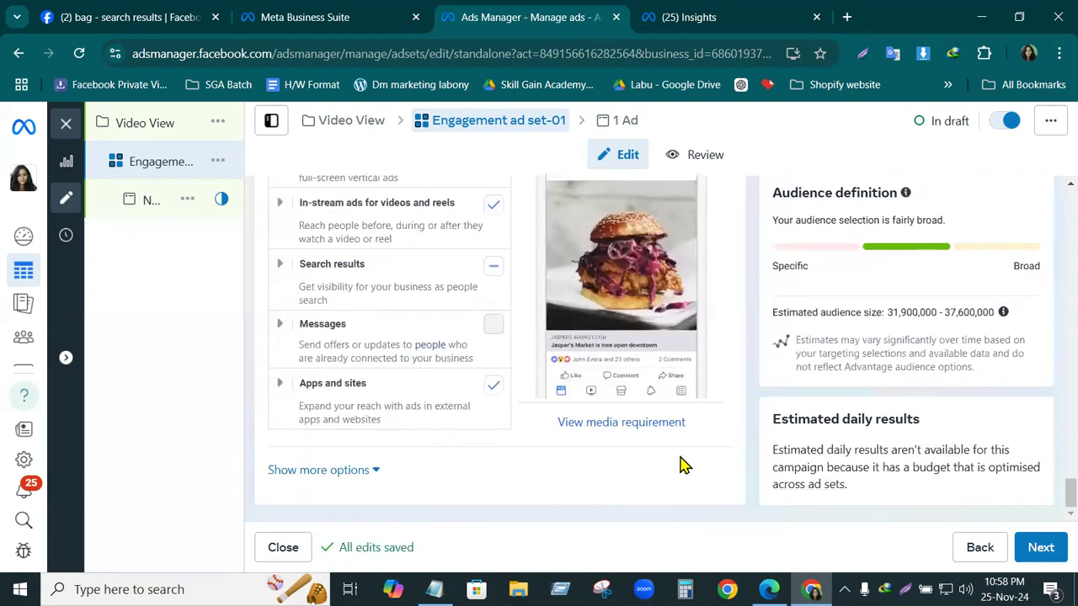
pyautogui.click(1040, 547)
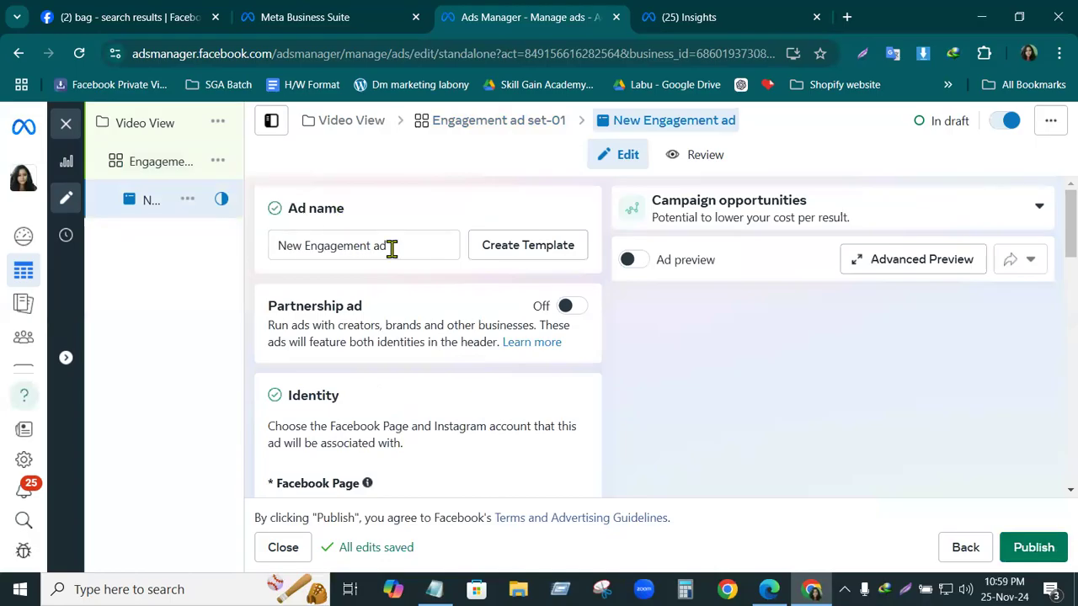
pyautogui.scroll(-3, 424, 368)
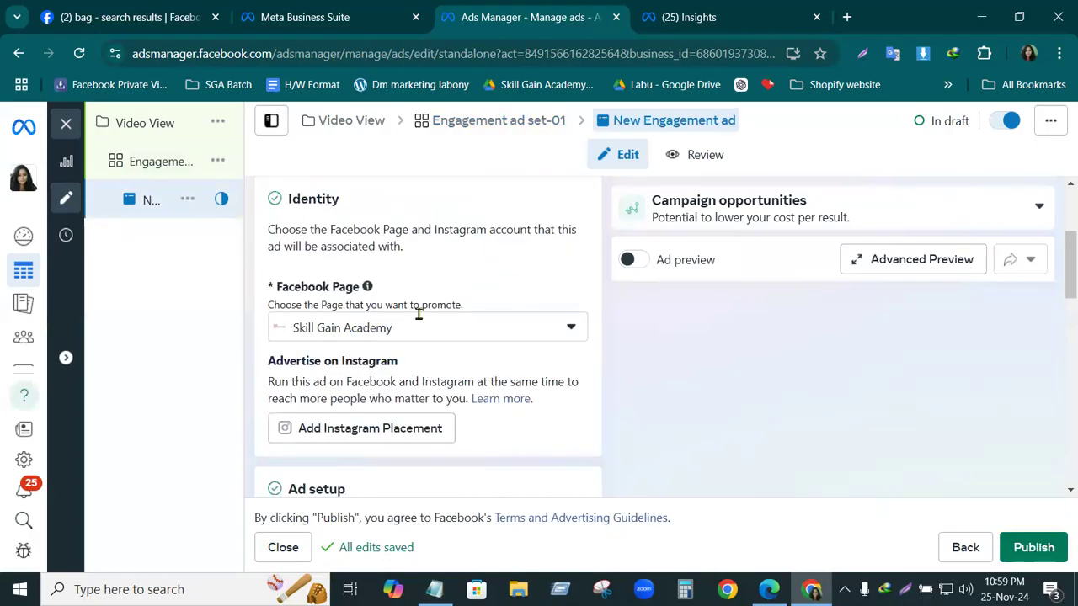
pyautogui.click(572, 332)
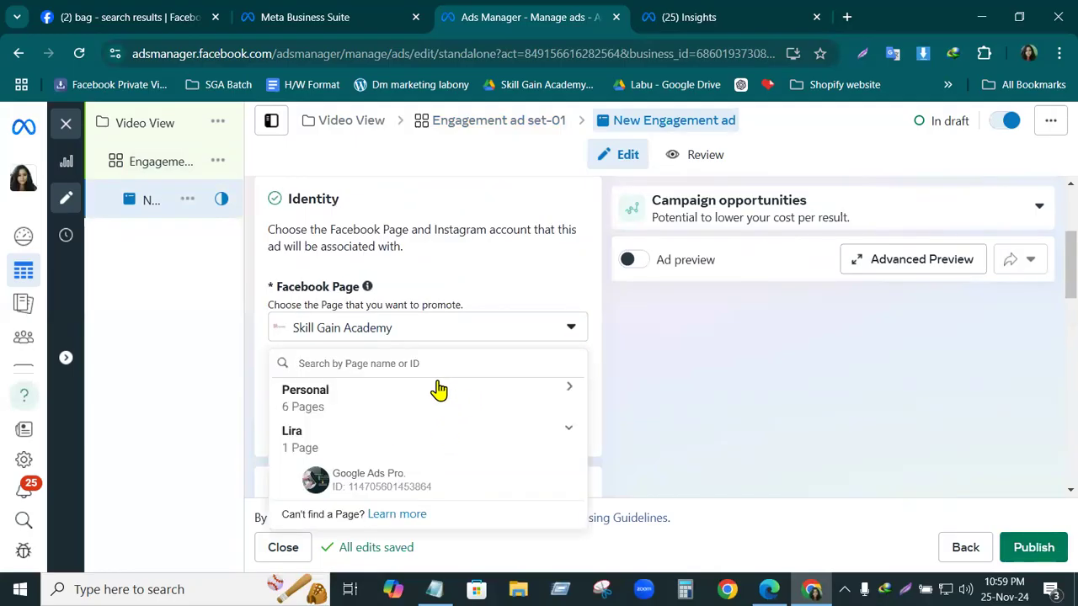
pyautogui.click(534, 292)
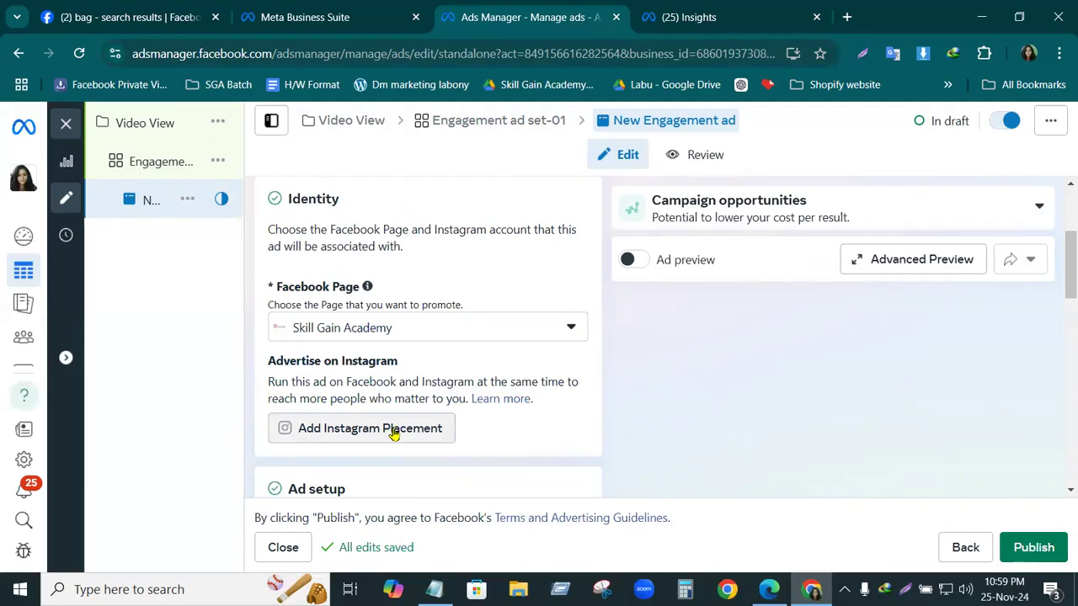
# - Switch the New Engagement ad's setup from creating an ad to using an existing post
pyautogui.scroll(-1, 391, 431)
pyautogui.scroll(-2, 395, 430)
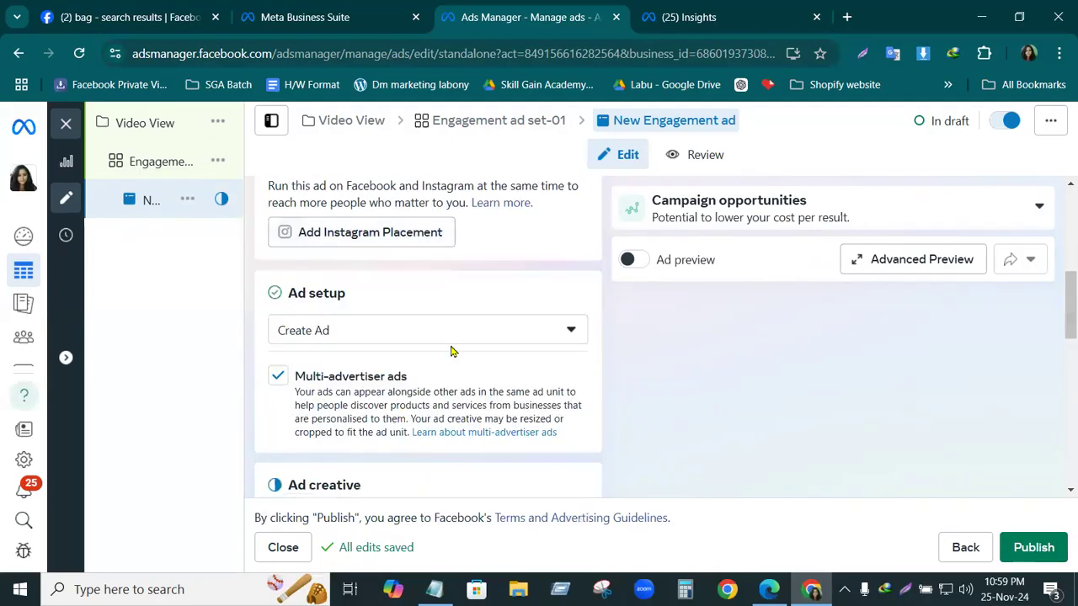
pyautogui.click(572, 331)
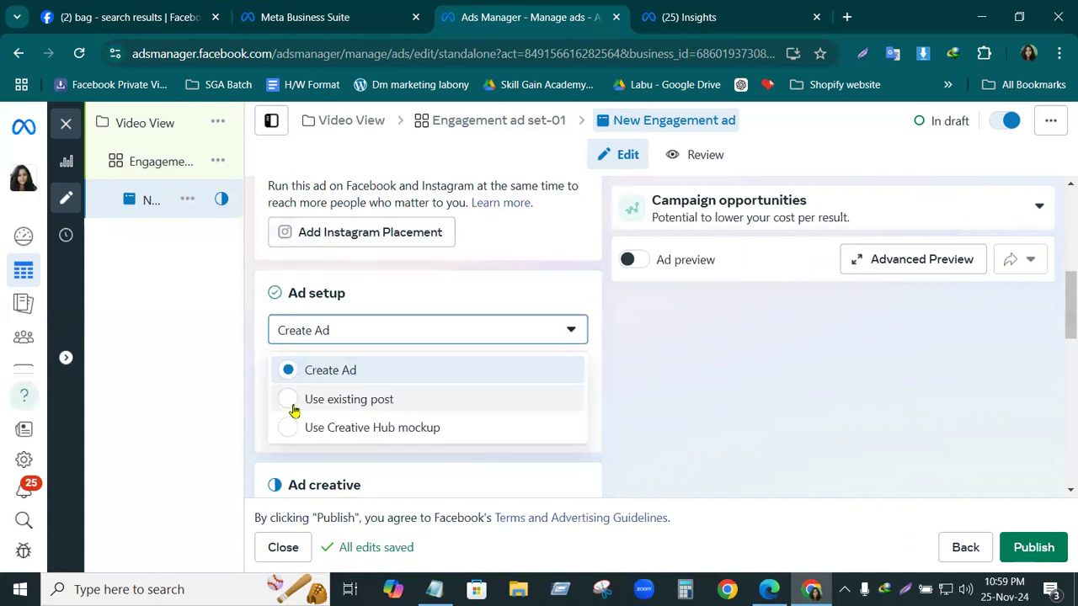
pyautogui.click(344, 407)
# - Browse the Facebook posts available for the ad creative and leave the post selection without choosing one
pyautogui.moveTo(1050, 331); pyautogui.dragTo(1050, 375)
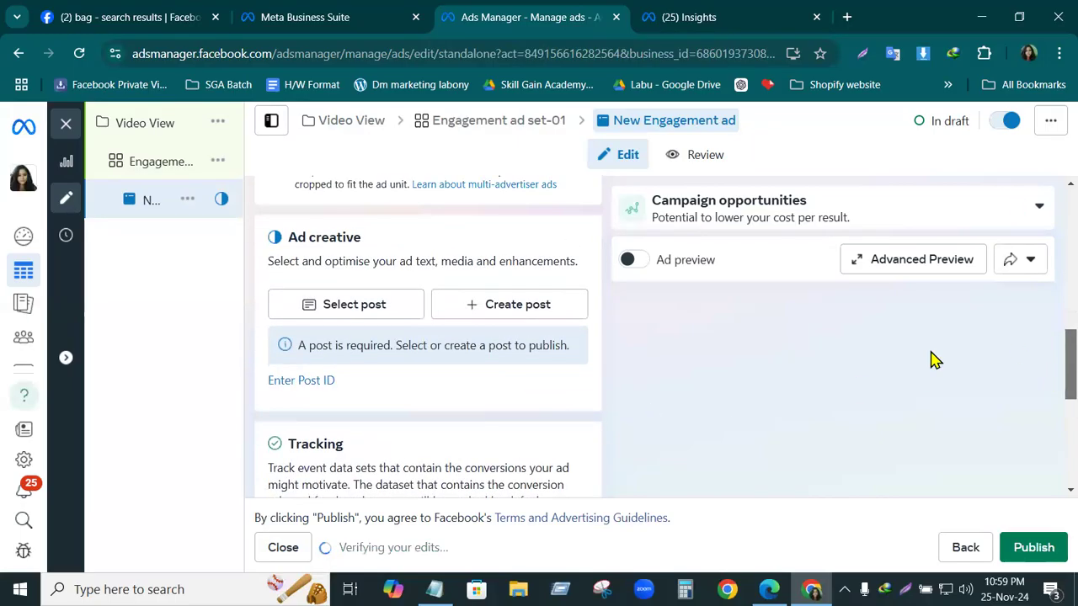
pyautogui.click(362, 308)
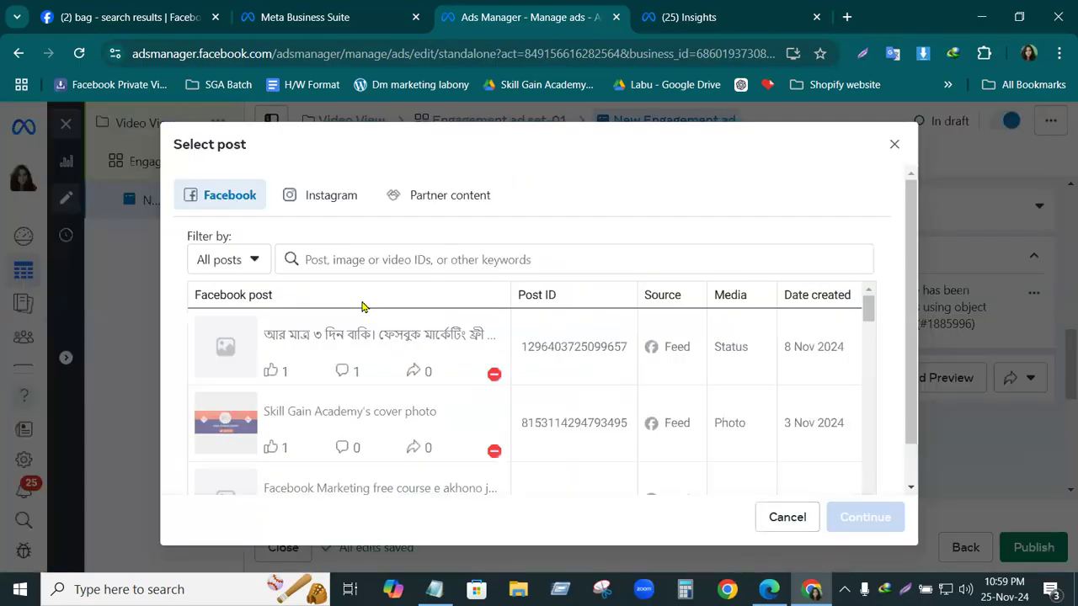
pyautogui.scroll(-10, 380, 427)
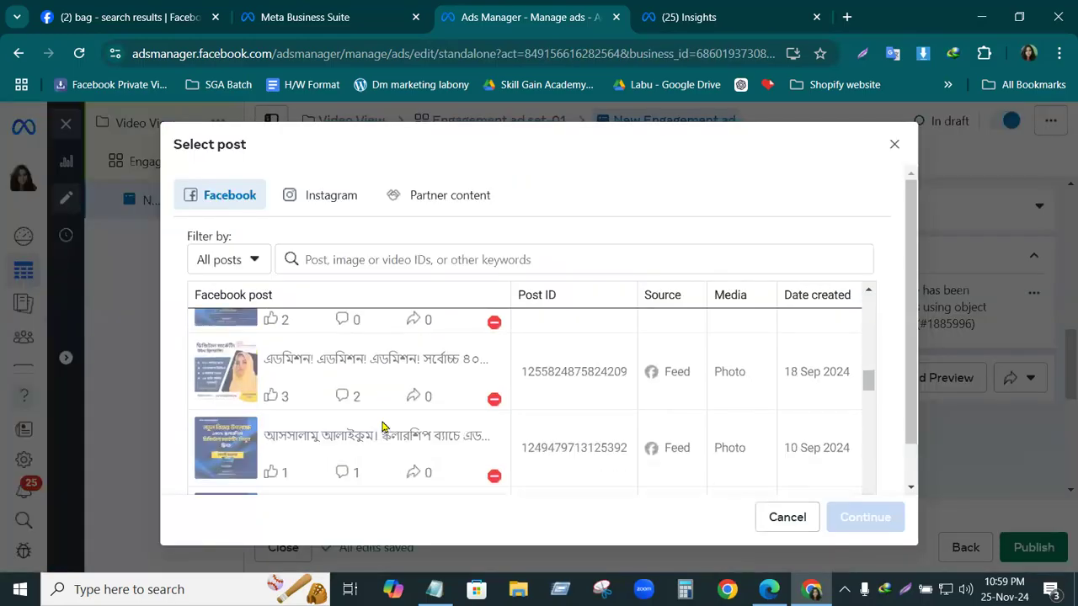
pyautogui.scroll(-5, 381, 427)
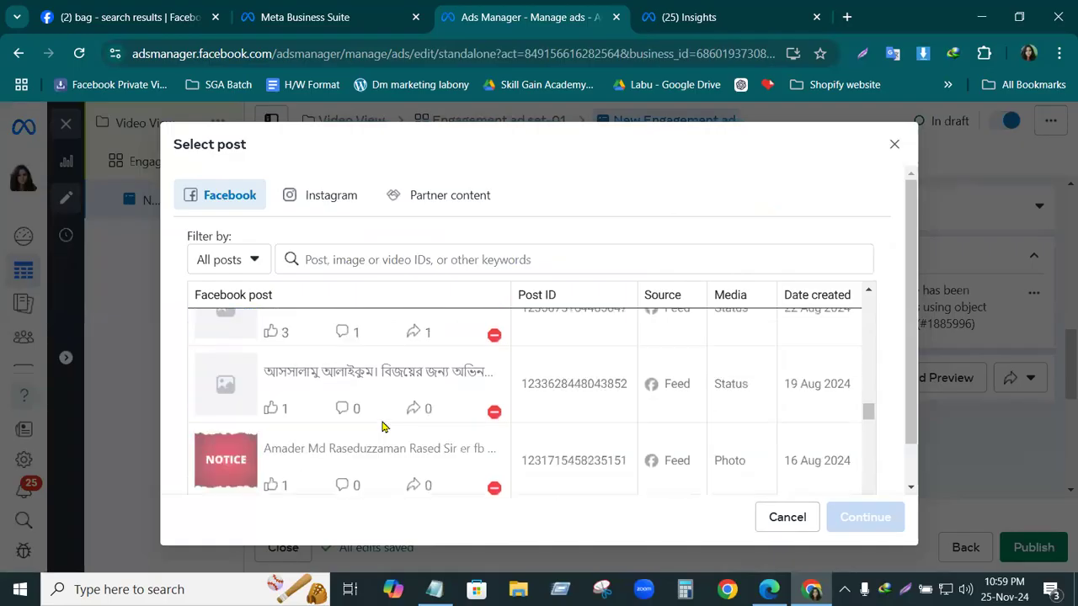
pyautogui.scroll(-5, 381, 427)
pyautogui.scroll(-2, 381, 427)
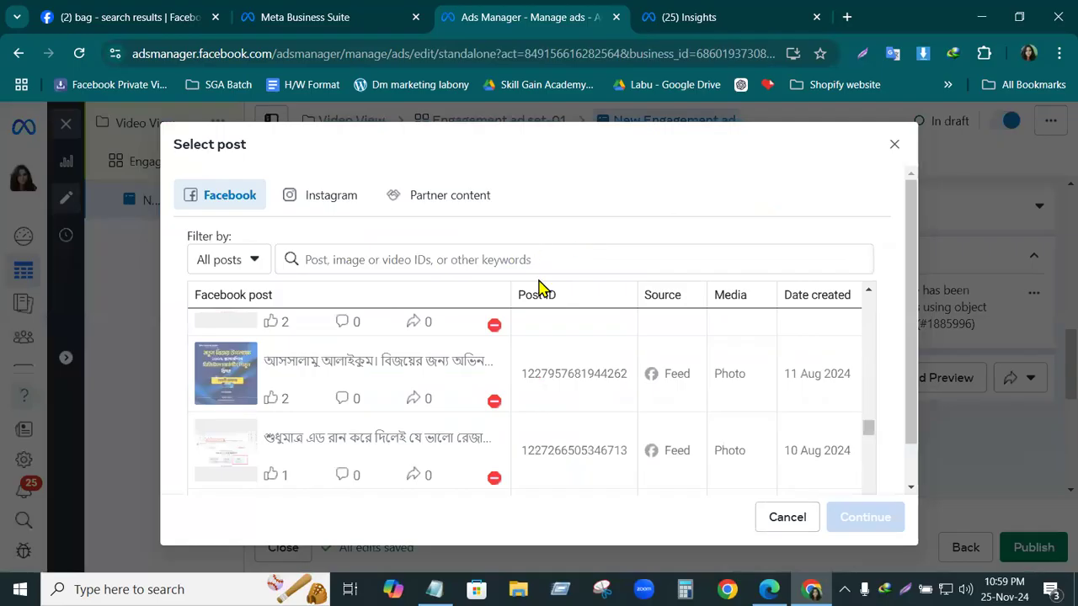
pyautogui.click(493, 258)
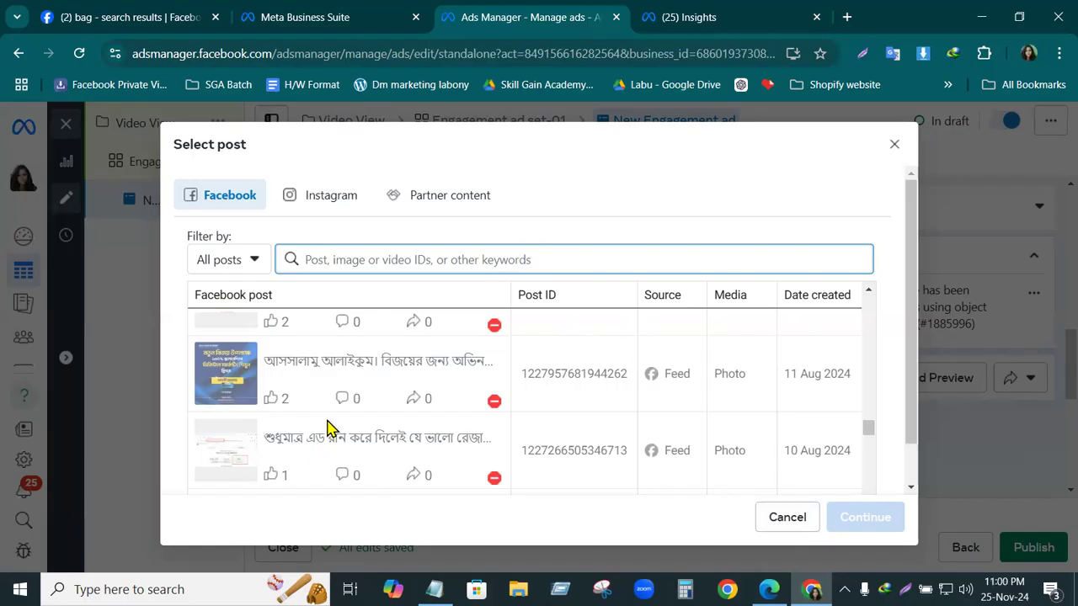
pyautogui.click(783, 517)
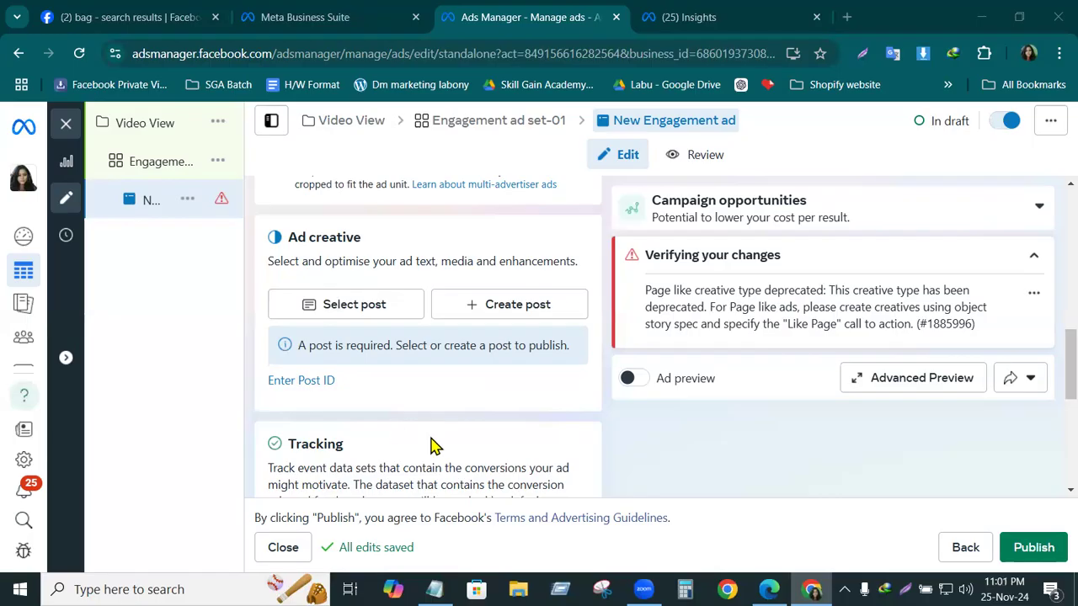
# - Close the ad editor and clear the selected campaign, ad set and ad filters
pyautogui.click(66, 127)
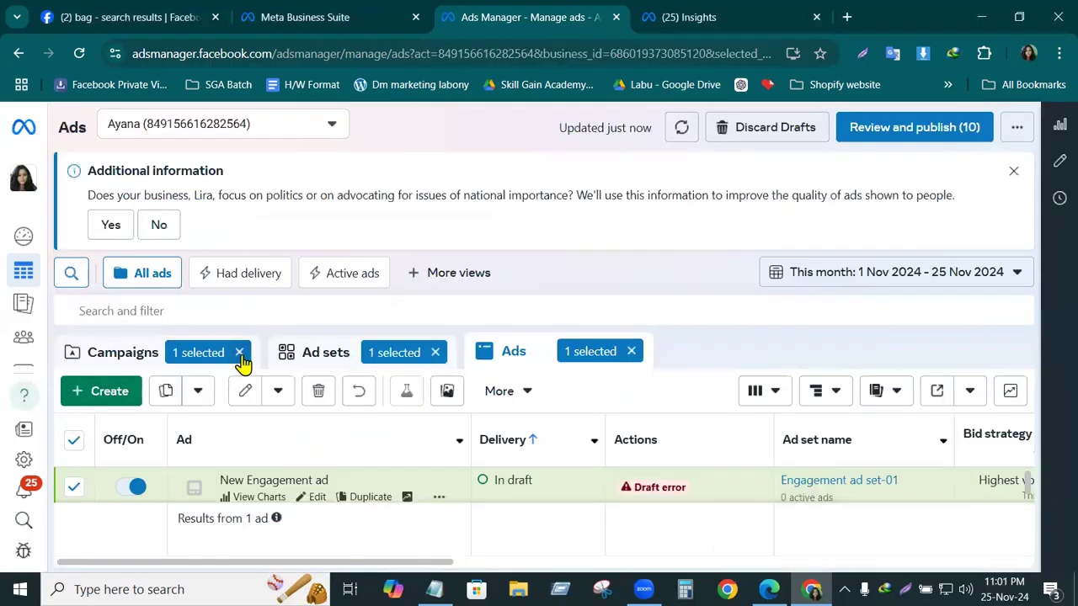
pyautogui.click(239, 353)
pyautogui.click(418, 353)
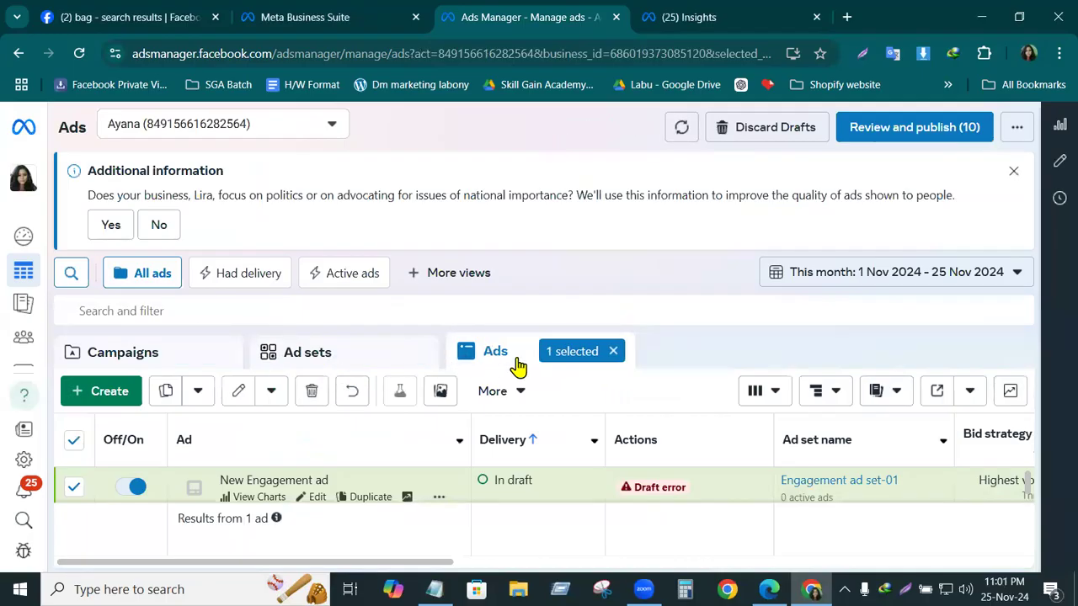
pyautogui.click(613, 352)
# - Create a new campaign with the Engagement objective using the Manual engagement campaign setup
pyautogui.click(109, 390)
pyautogui.scroll(-5, 417, 456)
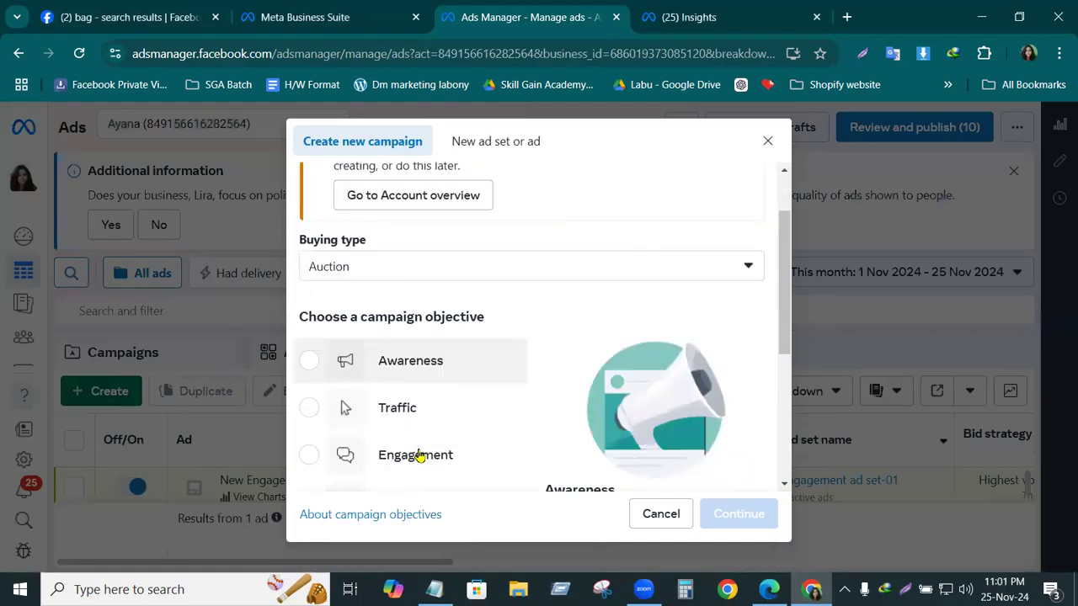
pyautogui.scroll(3, 409, 442)
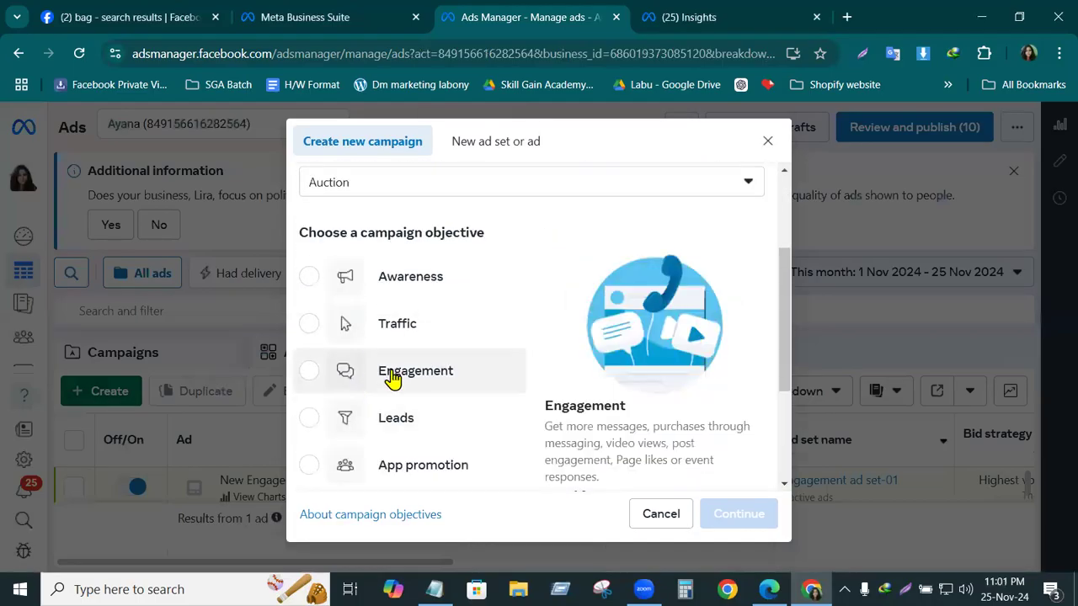
pyautogui.click(392, 375)
pyautogui.click(732, 515)
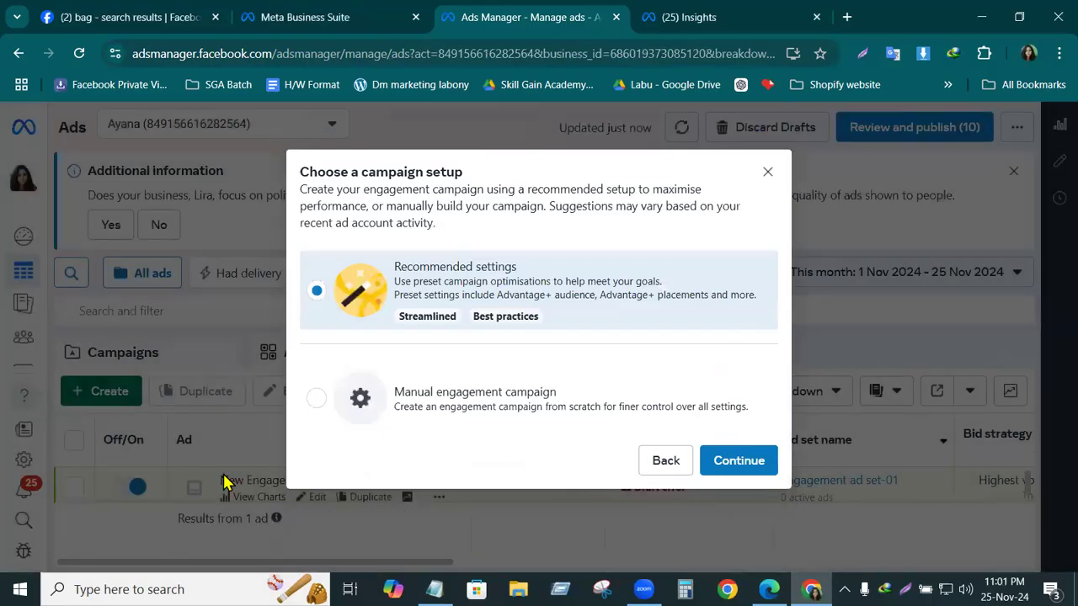
pyautogui.click(428, 403)
pyautogui.click(747, 463)
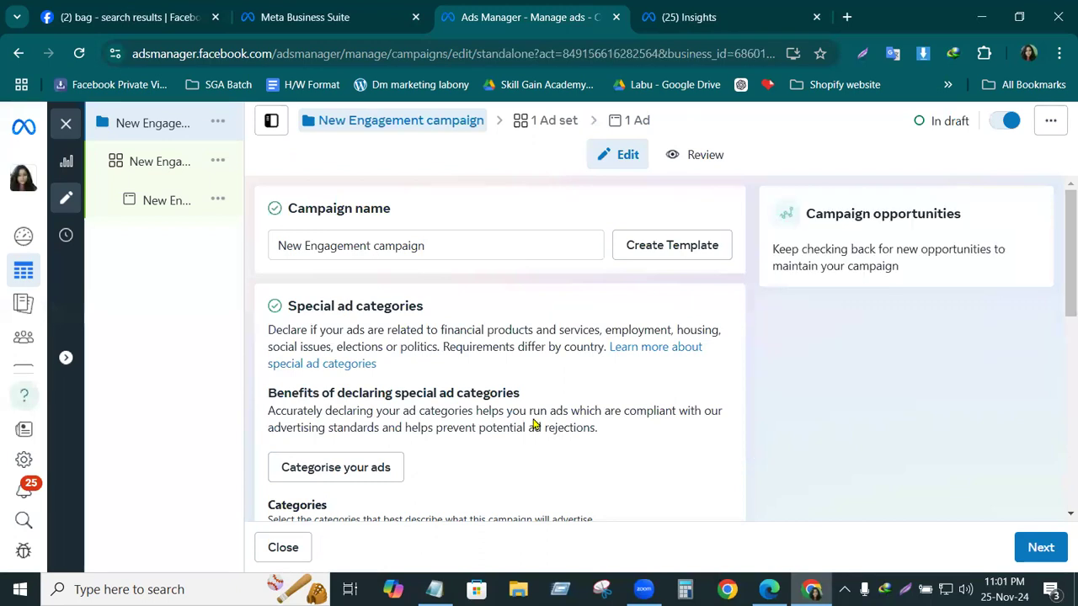
# - Rename the new campaign as Facebook Like
pyautogui.click(425, 245)
pyautogui.moveTo(423, 245); pyautogui.dragTo(296, 245)
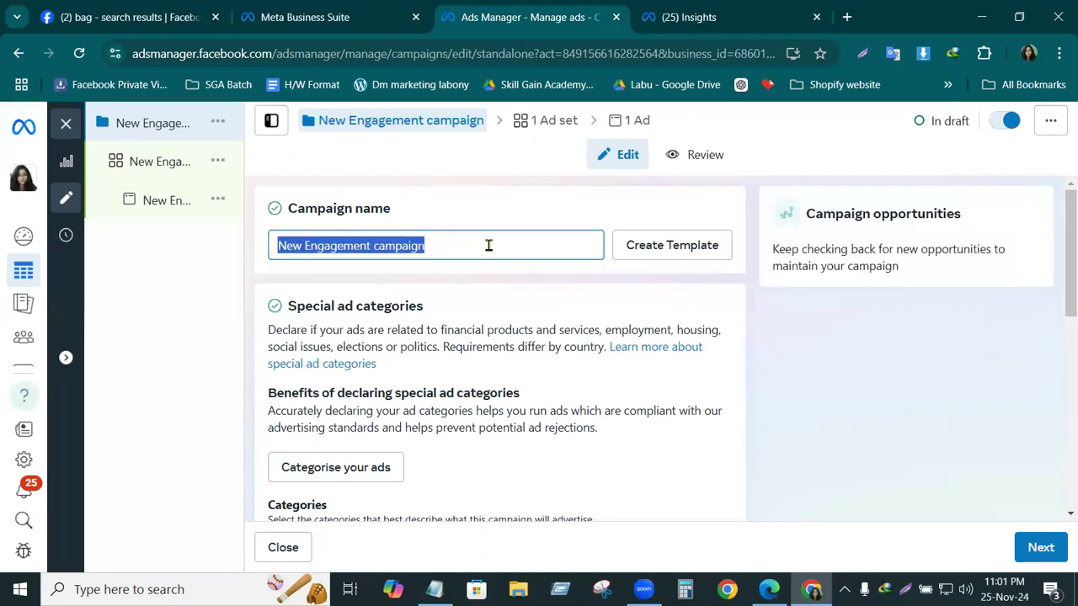
pyautogui.press('BackSpace')
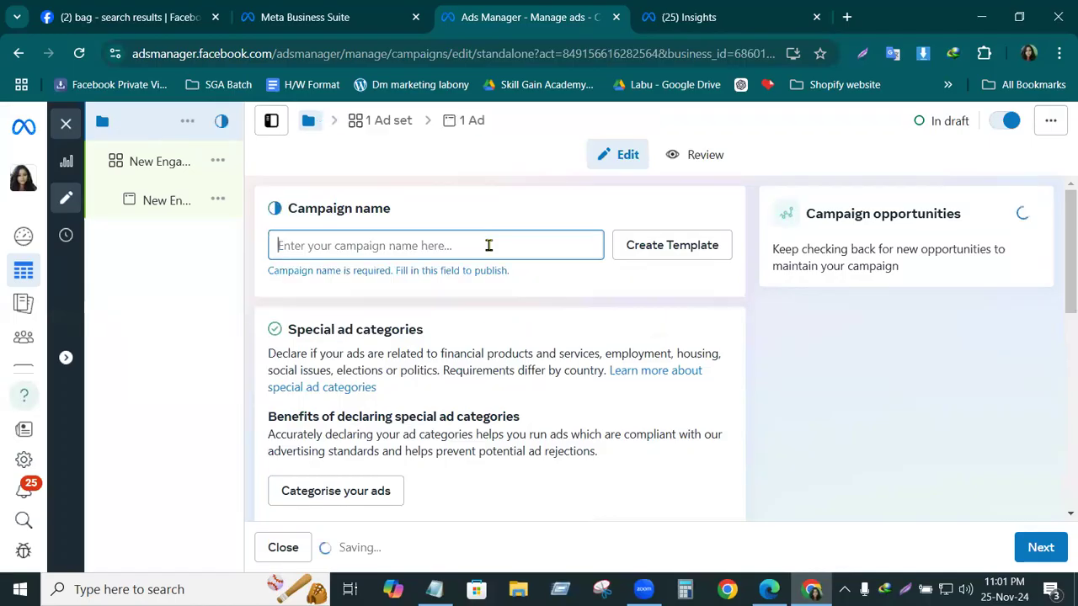
pyautogui.write('Fa')
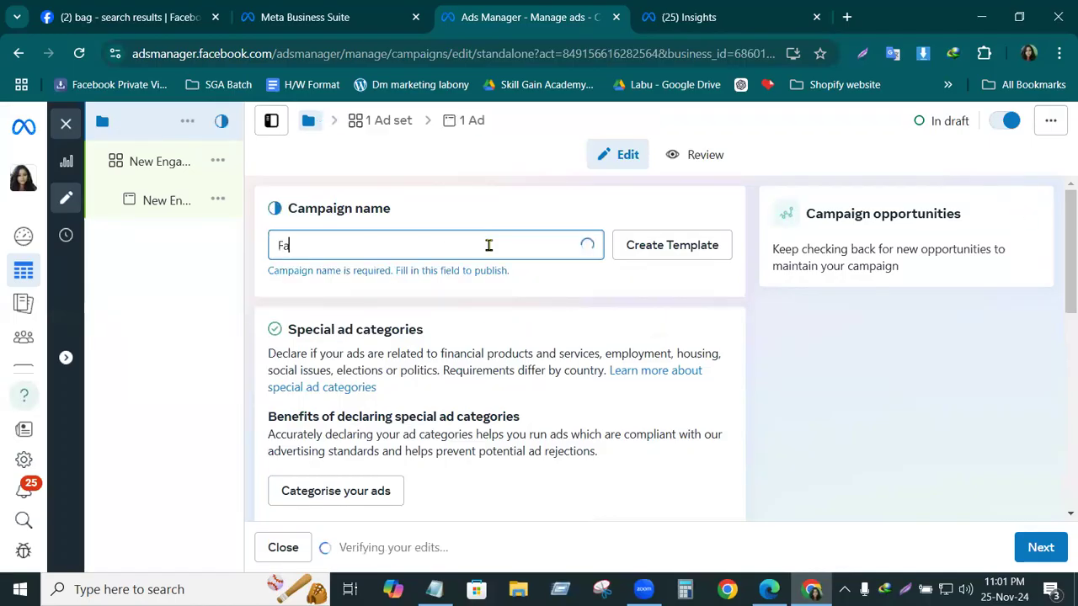
pyautogui.write('ceboo')
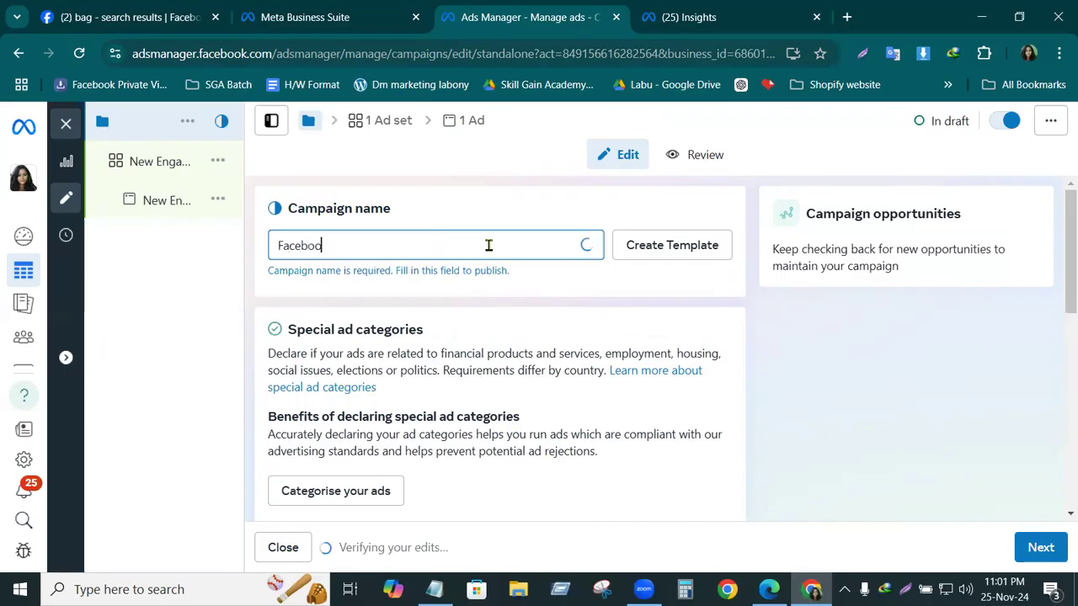
pyautogui.write('k Like')
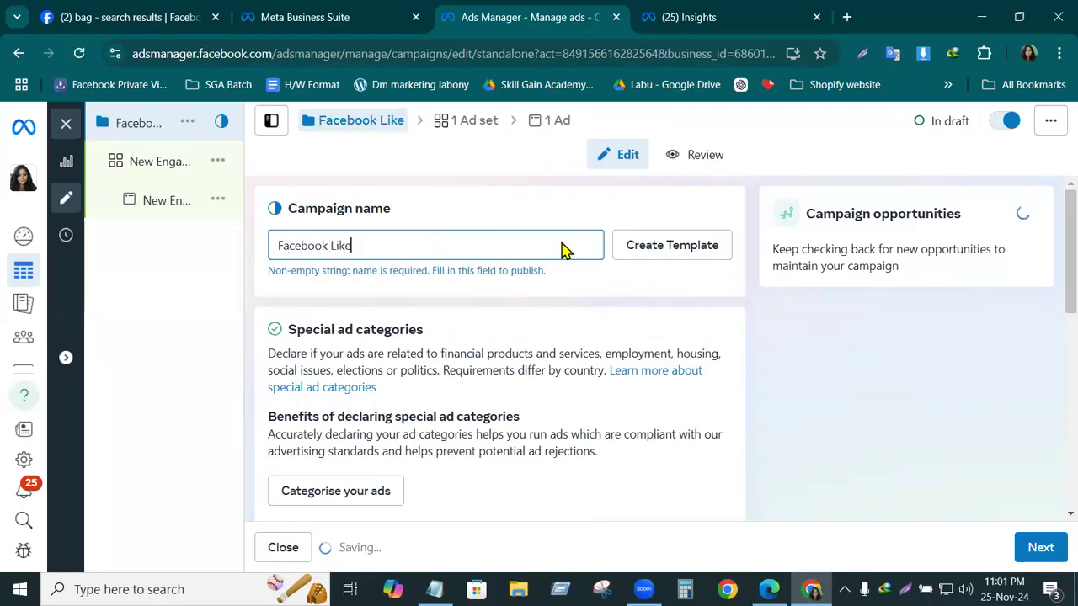
# - Turn on Advantage campaign budget with a daily budget of $5 and continue to the ad set
pyautogui.scroll(-4, 1048, 286)
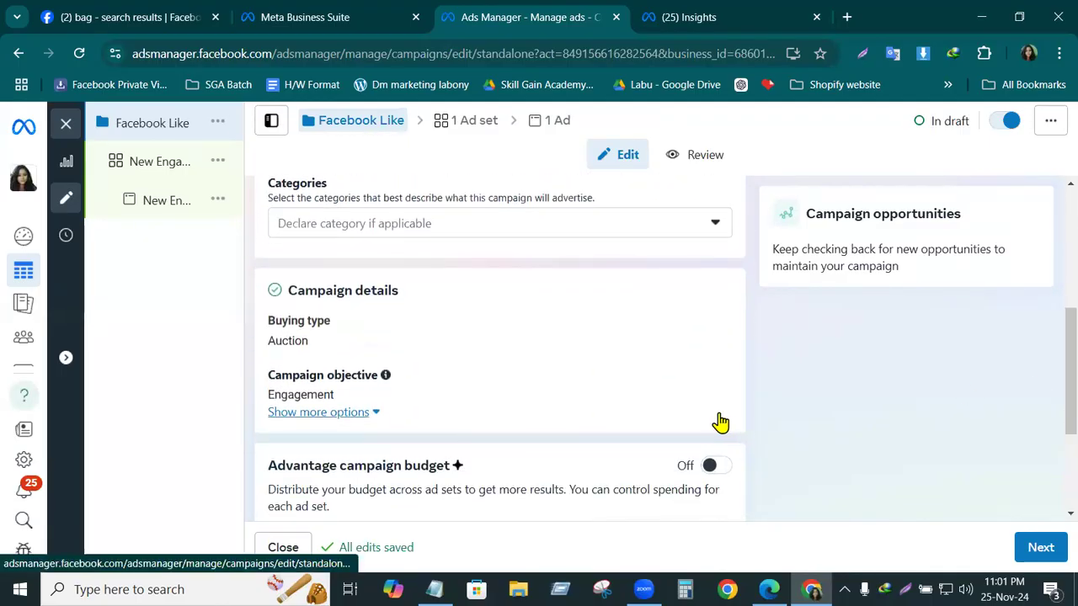
pyautogui.scroll(-3, 719, 424)
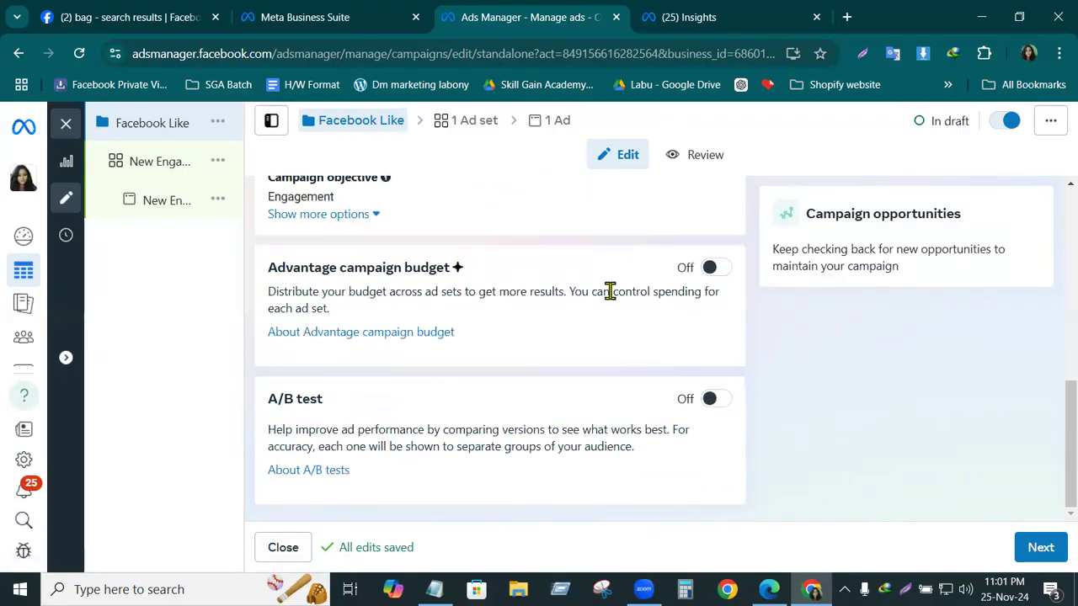
pyautogui.click(711, 268)
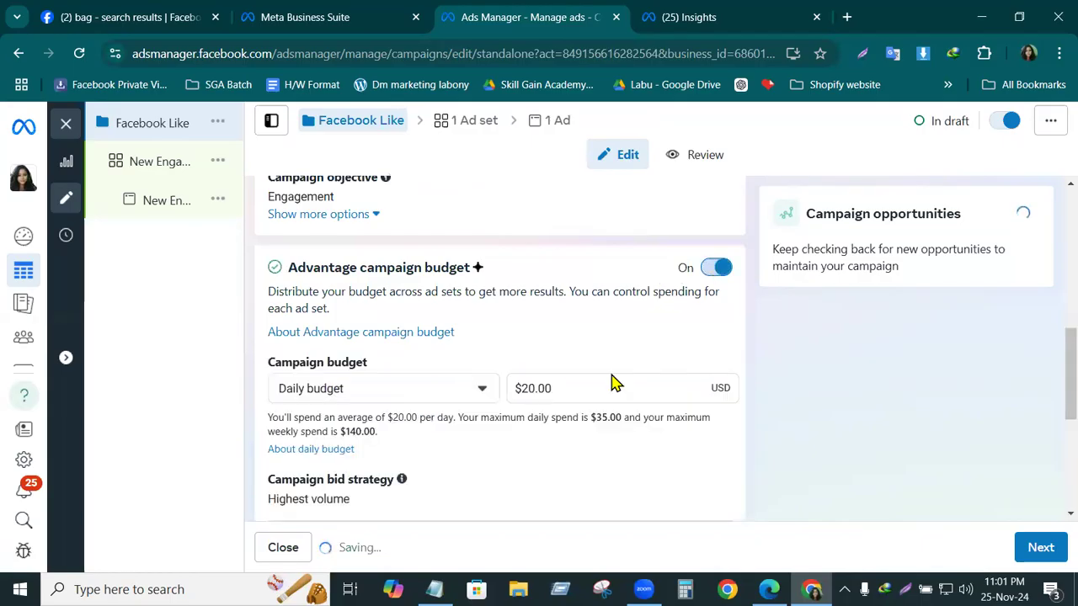
pyautogui.moveTo(555, 388); pyautogui.dragTo(490, 393)
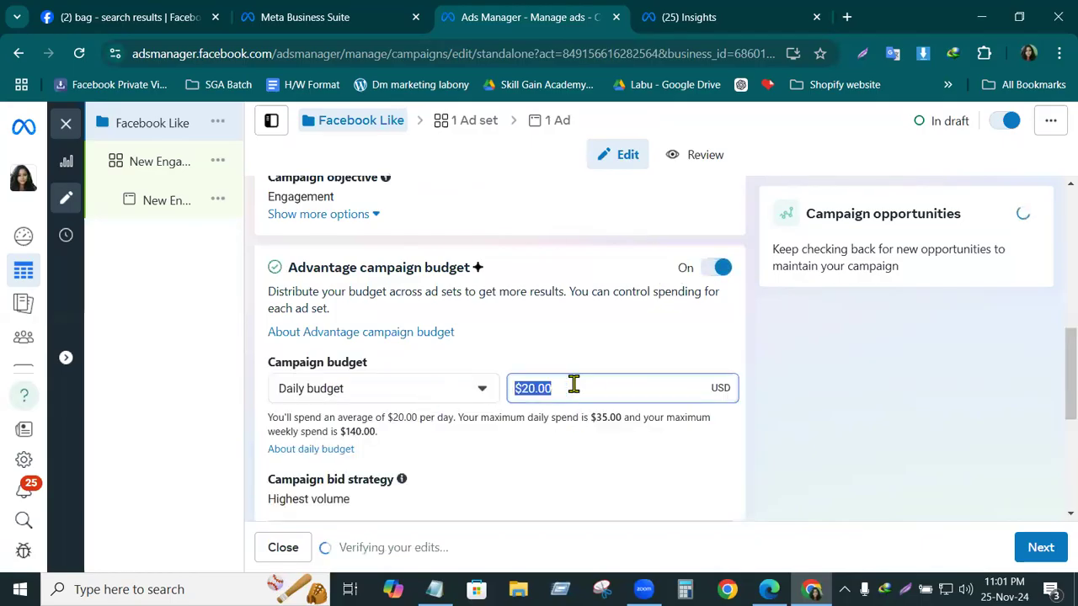
pyautogui.press('BackSpace')
pyautogui.write('5')
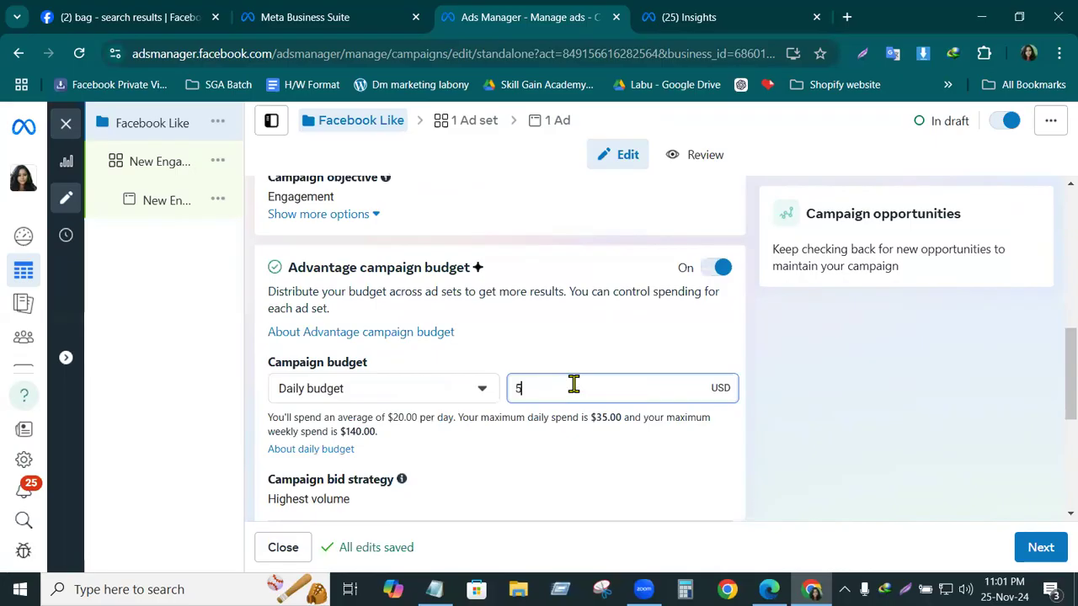
pyautogui.click(595, 337)
pyautogui.moveTo(1066, 384); pyautogui.dragTo(1059, 469)
pyautogui.click(1042, 549)
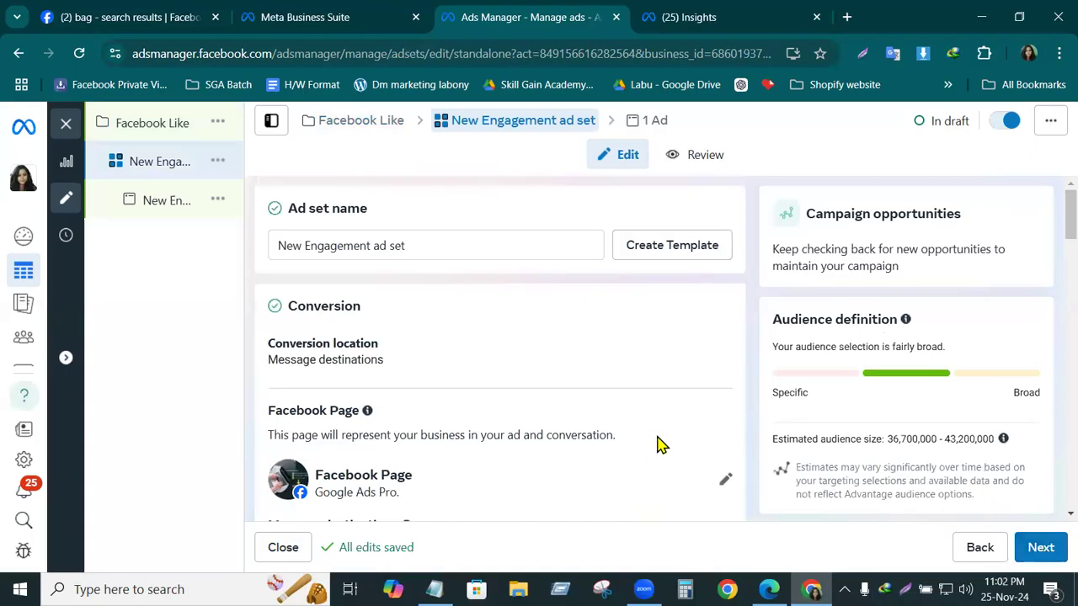
# - Return to the Facebook Like campaign's settings and turn off its Advantage campaign budget
pyautogui.scroll(-10, 660, 445)
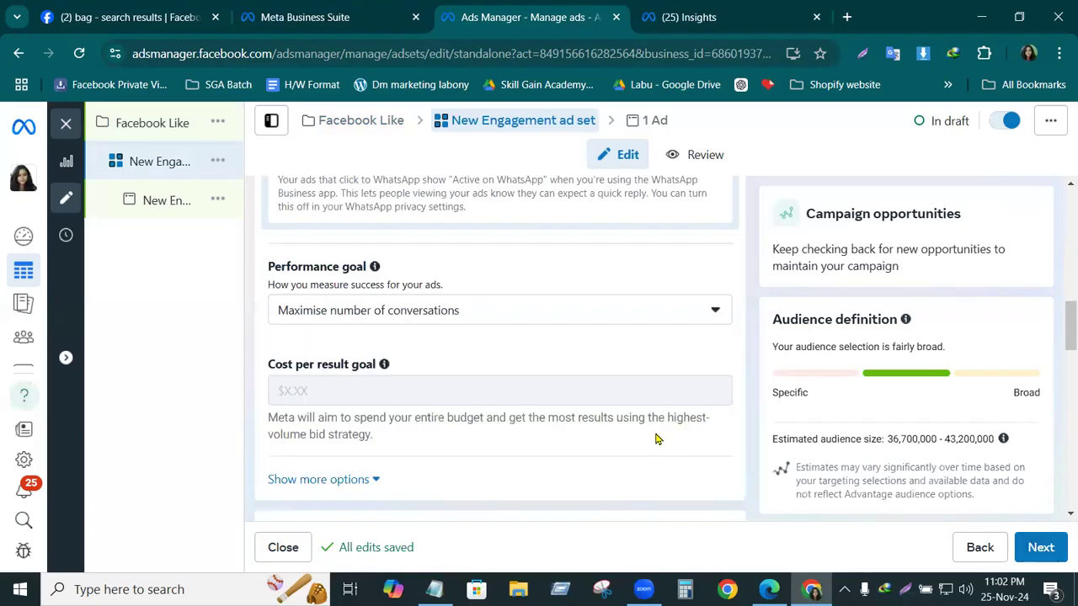
pyautogui.scroll(10, 657, 438)
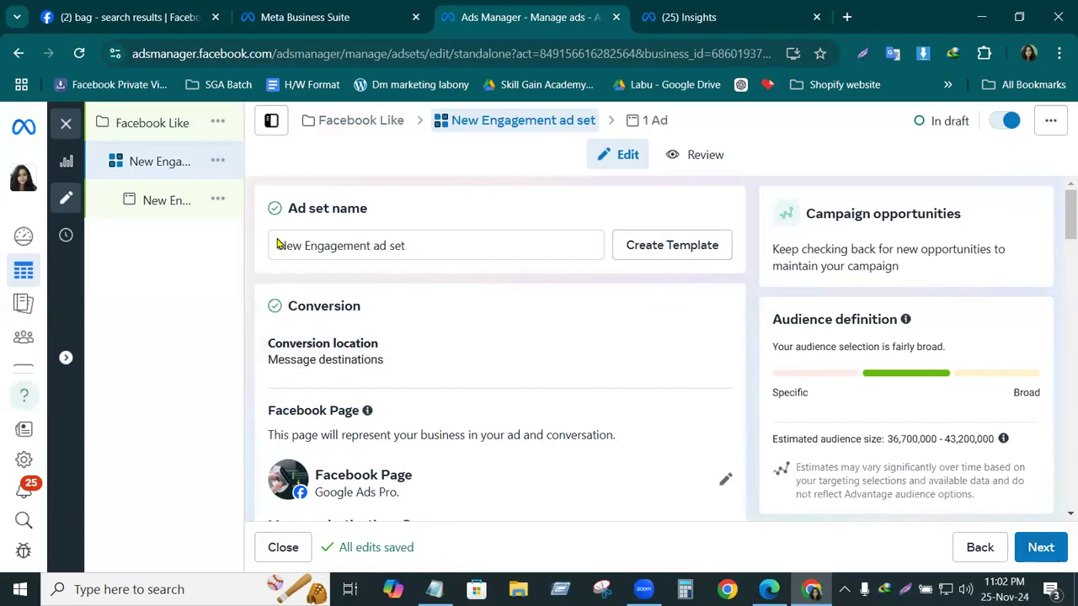
pyautogui.click(168, 125)
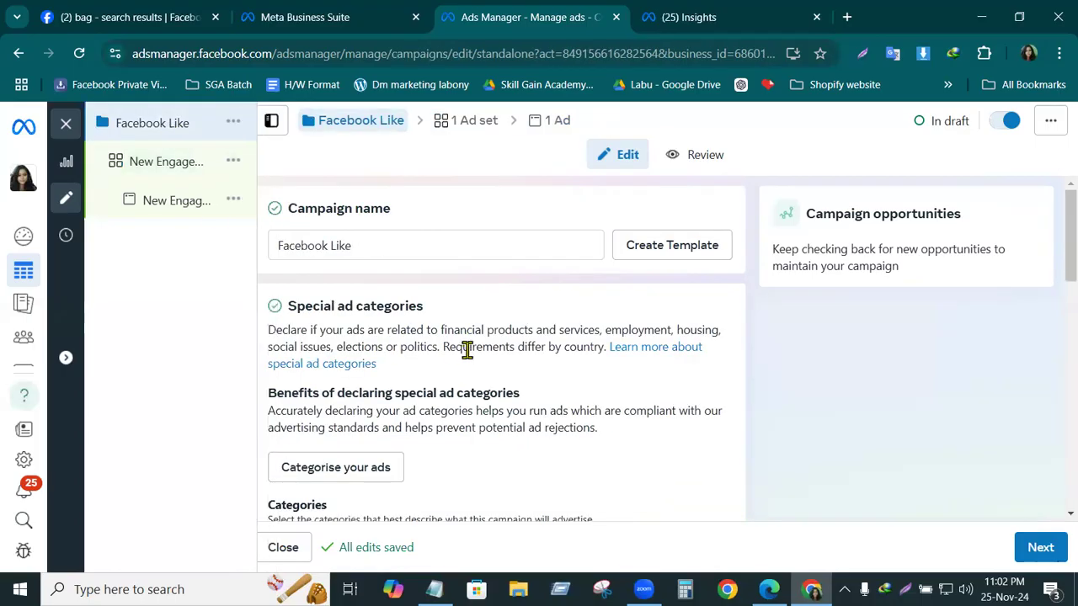
pyautogui.scroll(-5, 467, 349)
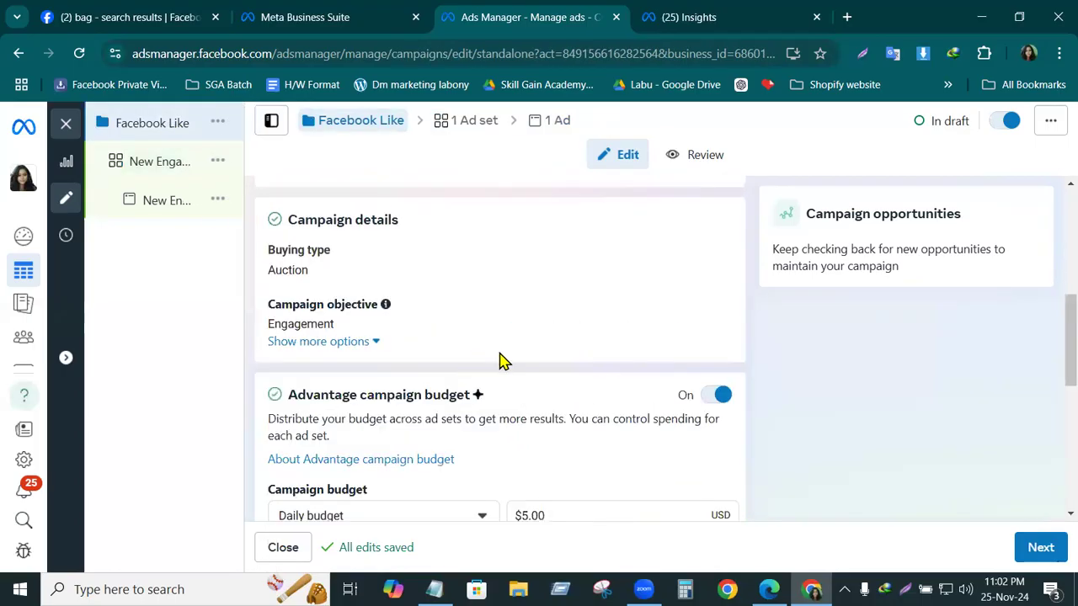
pyautogui.click(717, 396)
pyautogui.scroll(-2, 526, 387)
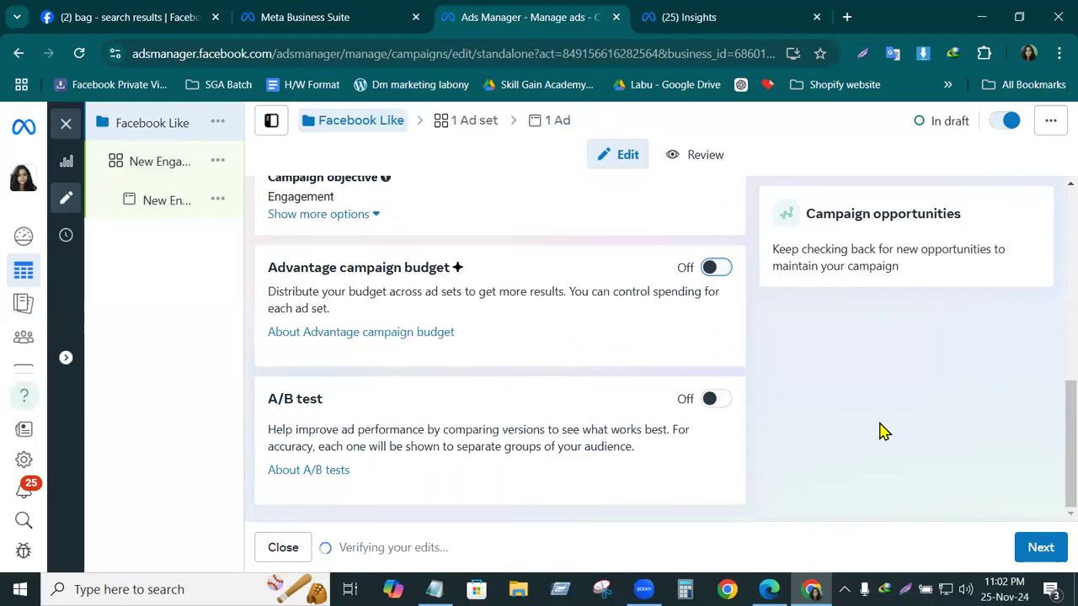
# - Continue to the New Engagement ad set and set its conversion location to Facebook Page
pyautogui.click(1043, 552)
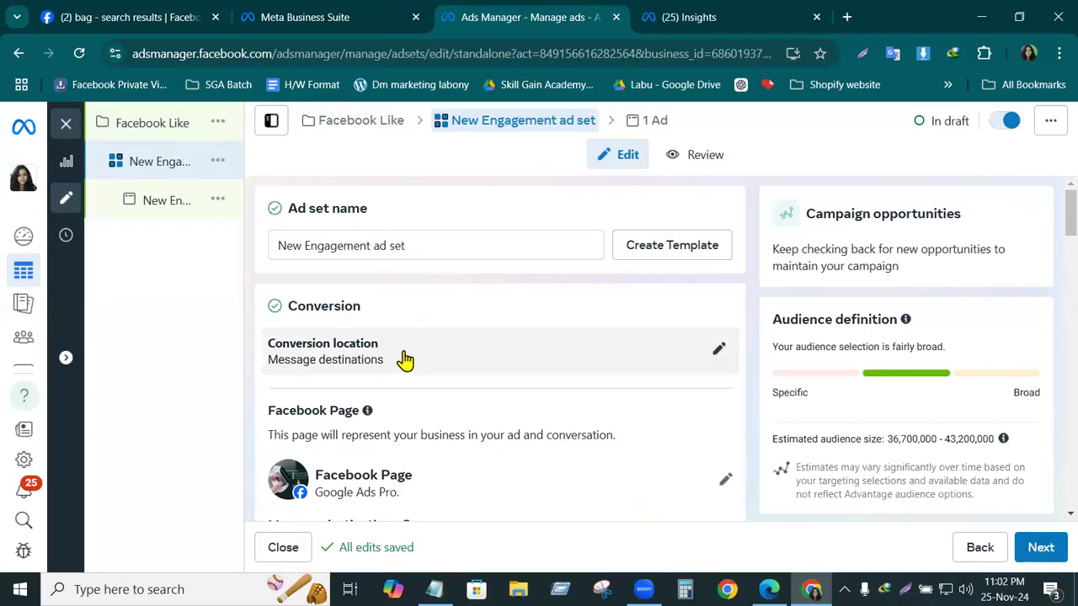
pyautogui.click(716, 350)
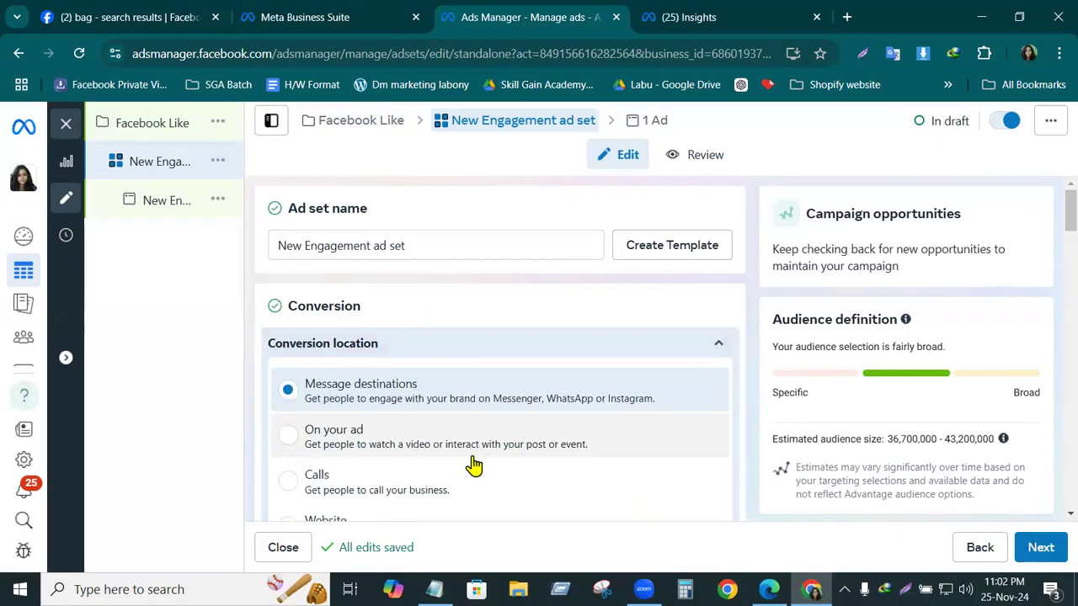
pyautogui.scroll(-3, 469, 464)
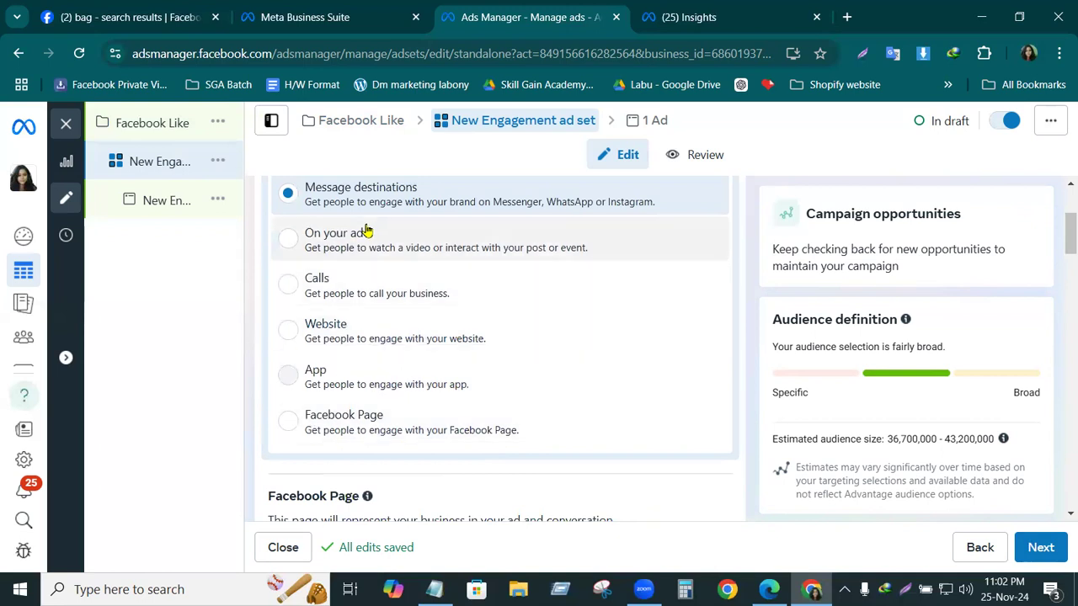
pyautogui.click(357, 421)
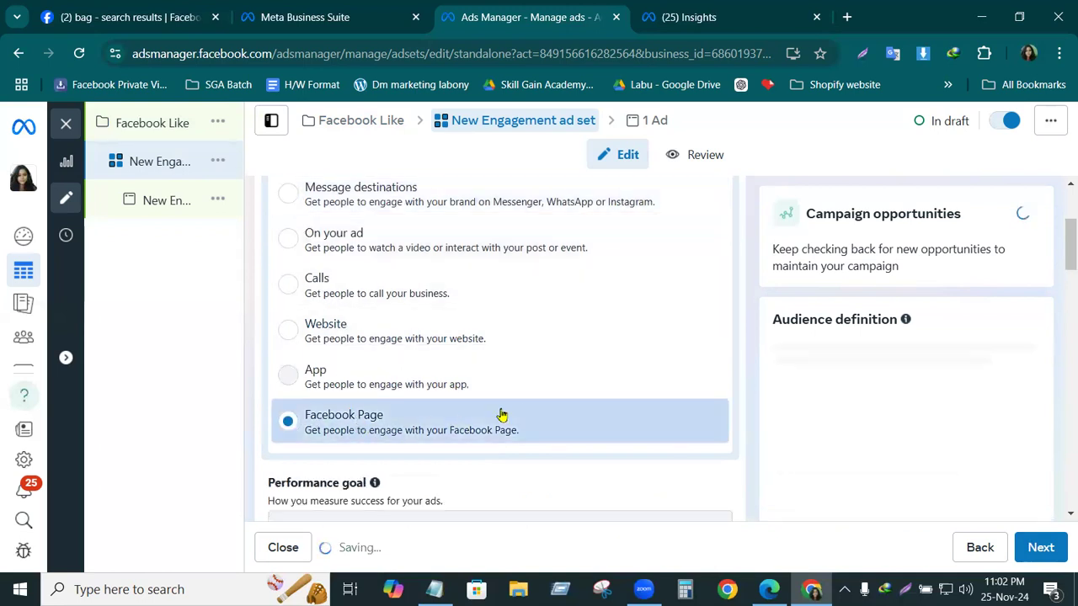
# - Choose Skill Gain Academy from the personal Pages as the Facebook Page to promote in the ad set
pyautogui.scroll(-3, 1050, 253)
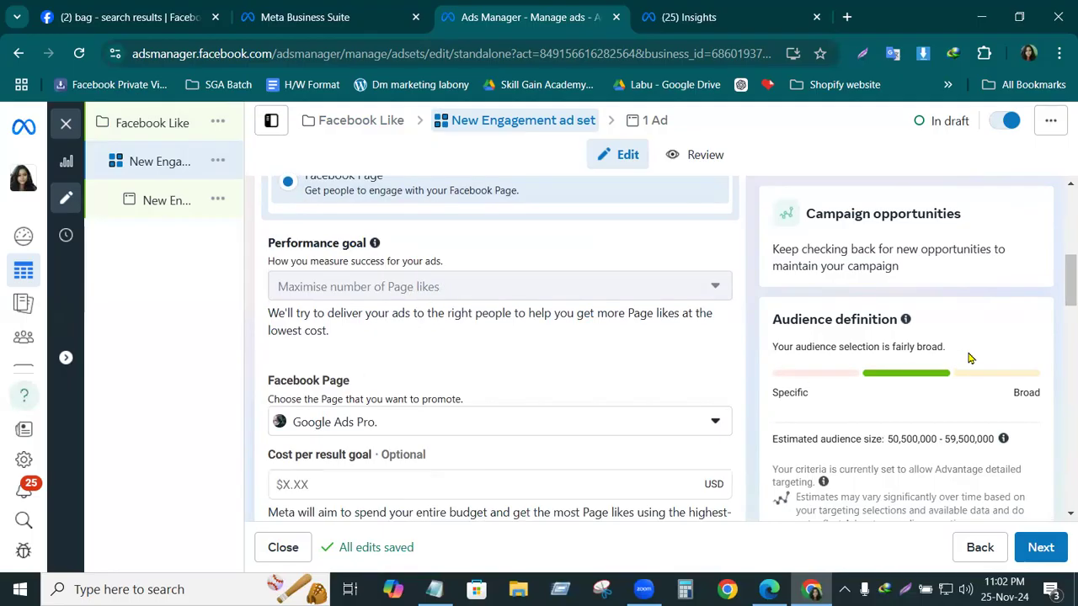
pyautogui.scroll(-2, 749, 310)
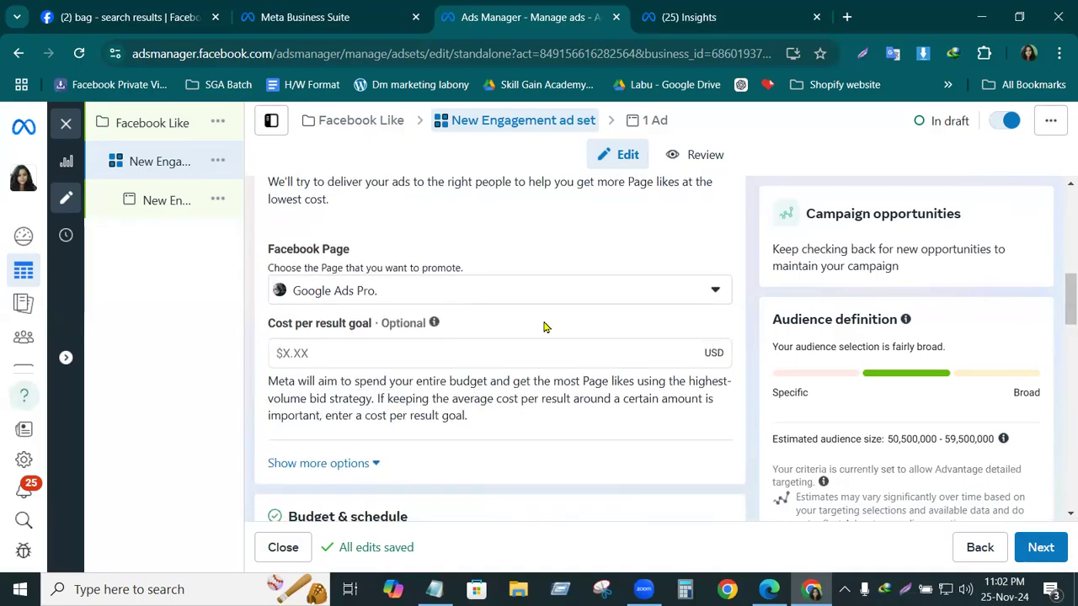
pyautogui.click(715, 295)
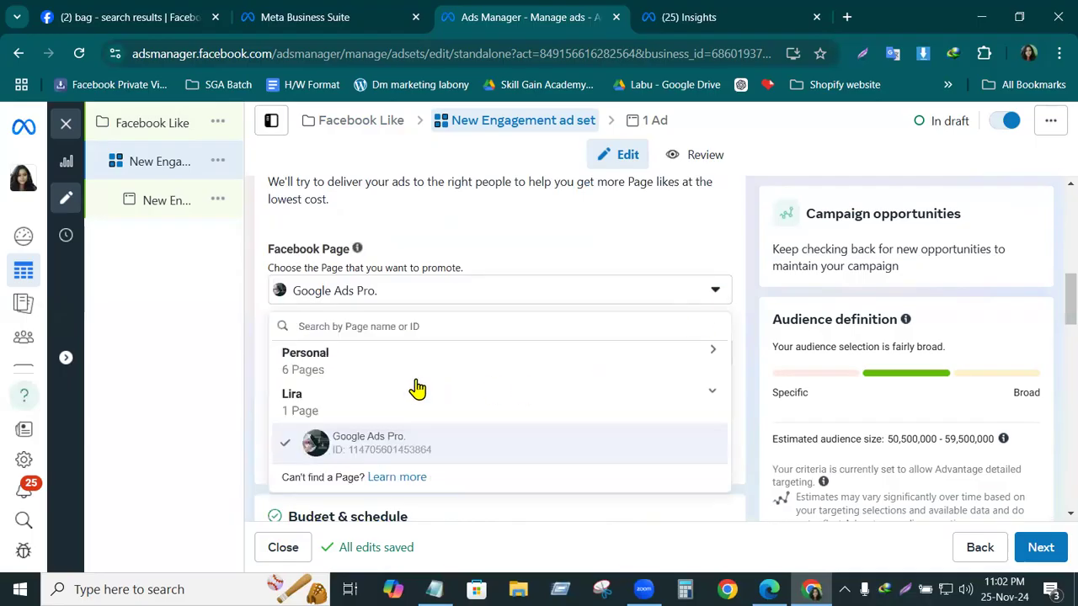
pyautogui.click(303, 358)
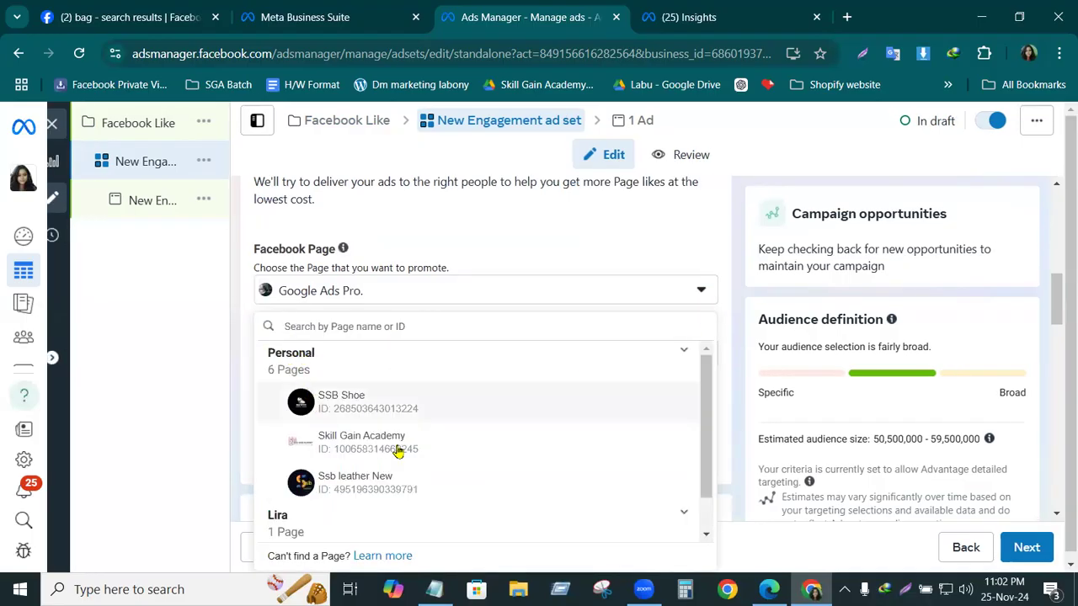
pyautogui.scroll(-1, 304, 480)
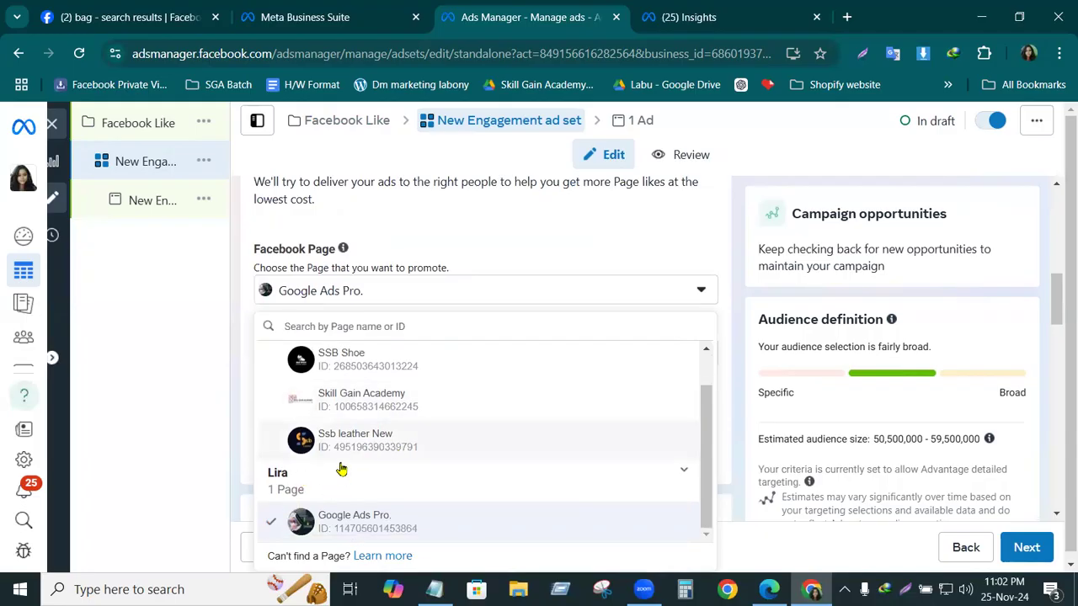
pyautogui.click(355, 398)
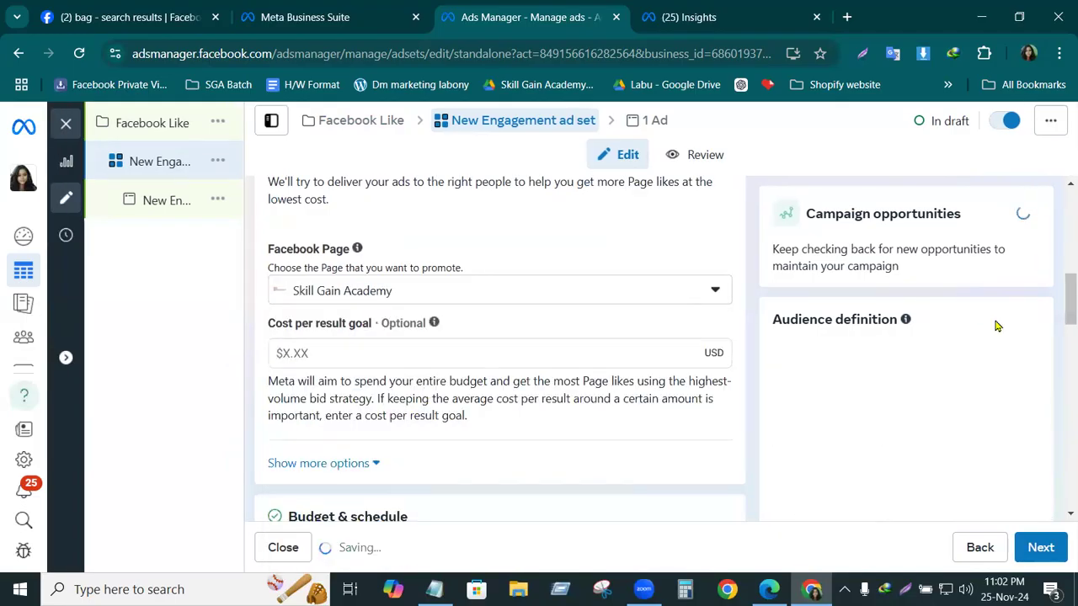
# - Keep the ad set's budget type as daily and set the amount to $3
pyautogui.scroll(-3, 1051, 306)
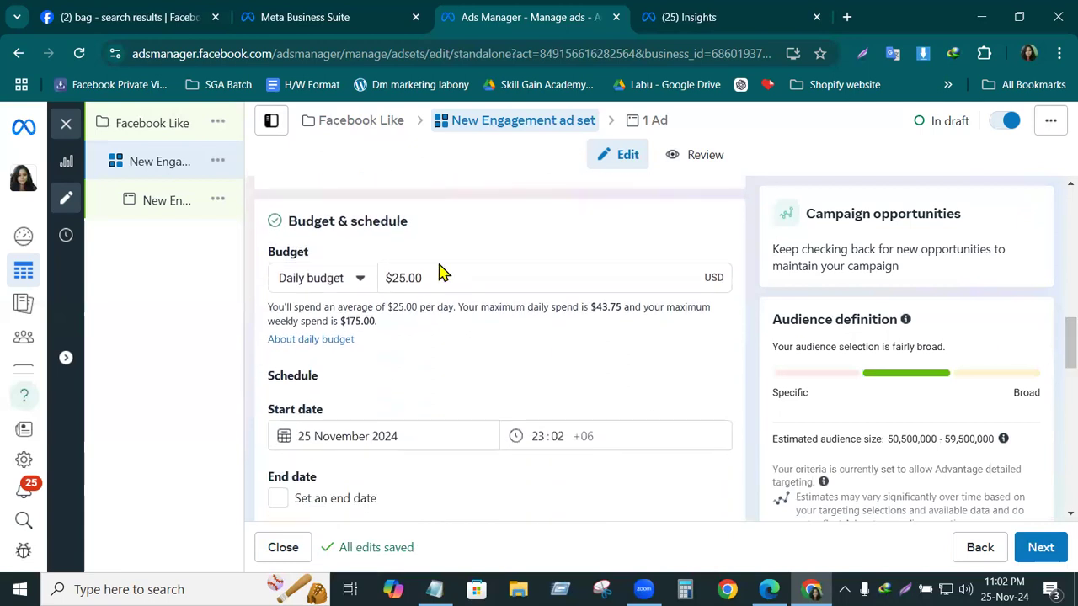
pyautogui.click(360, 280)
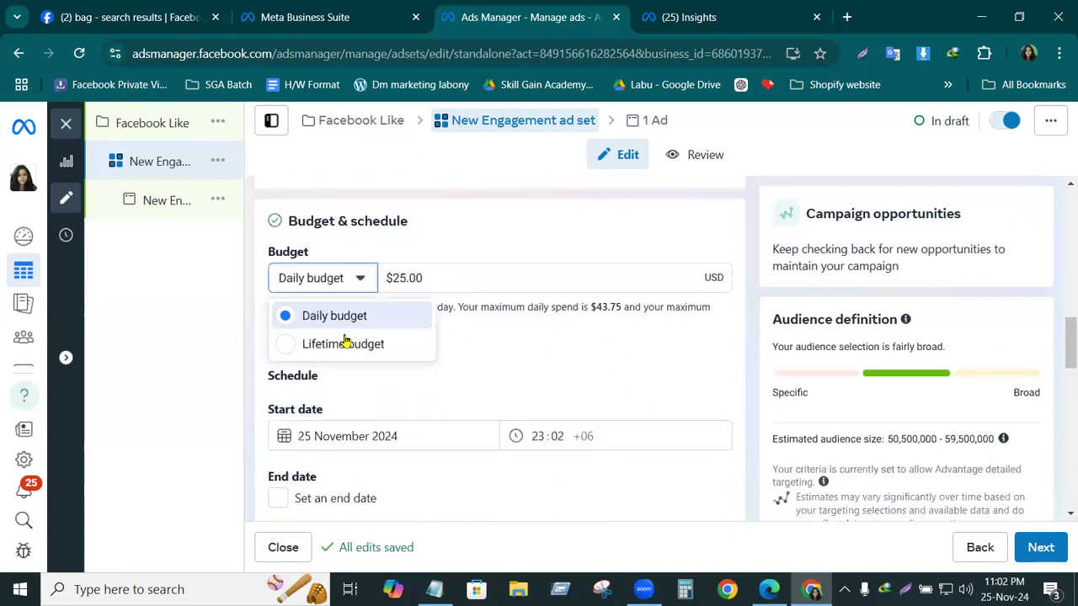
pyautogui.moveTo(440, 277); pyautogui.dragTo(350, 284)
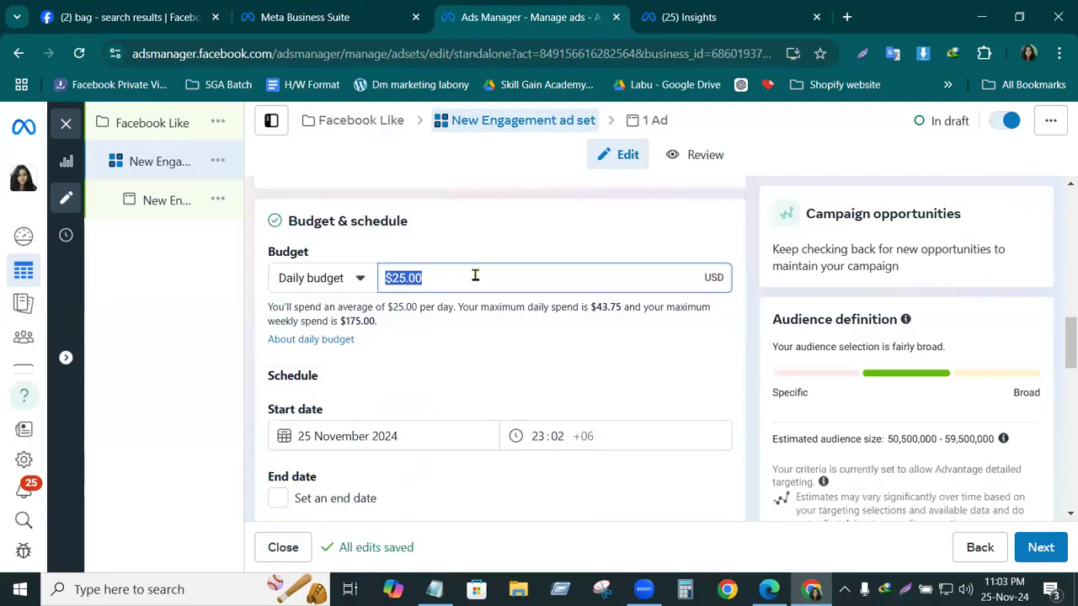
pyautogui.press('BackSpace')
pyautogui.write('3')
pyautogui.click(490, 248)
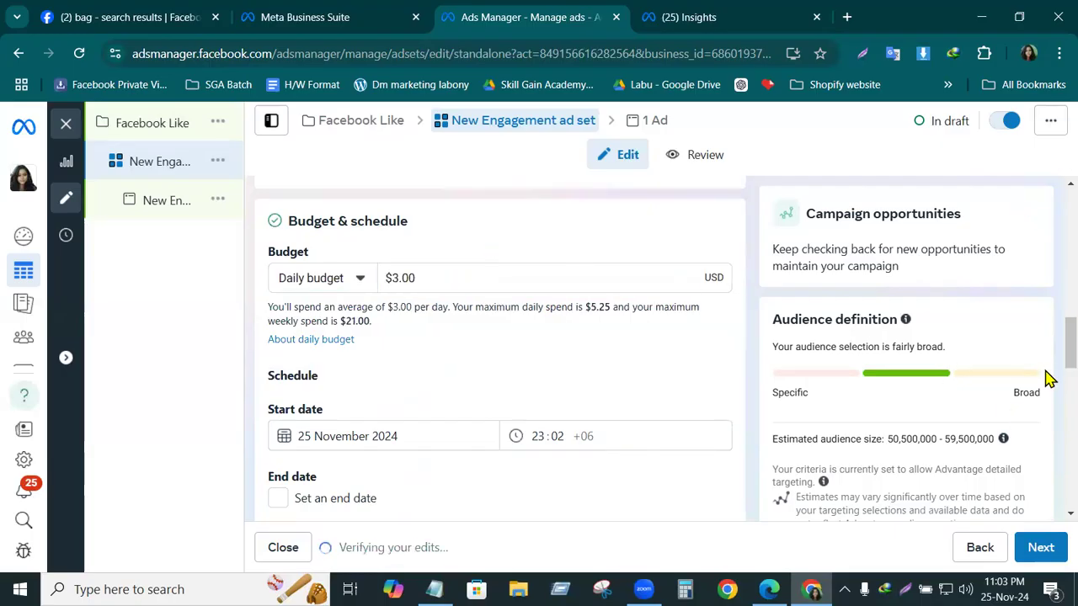
# - Schedule the ad set to start on 25 November 2024 and end on 2 December 2024
pyautogui.scroll(-2, 1048, 371)
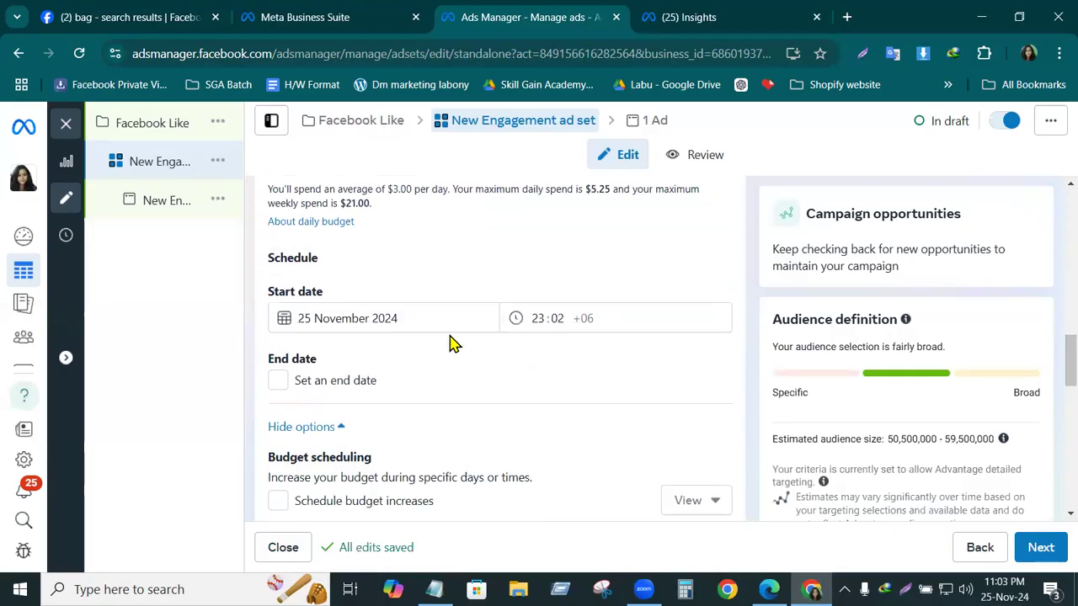
pyautogui.click(373, 315)
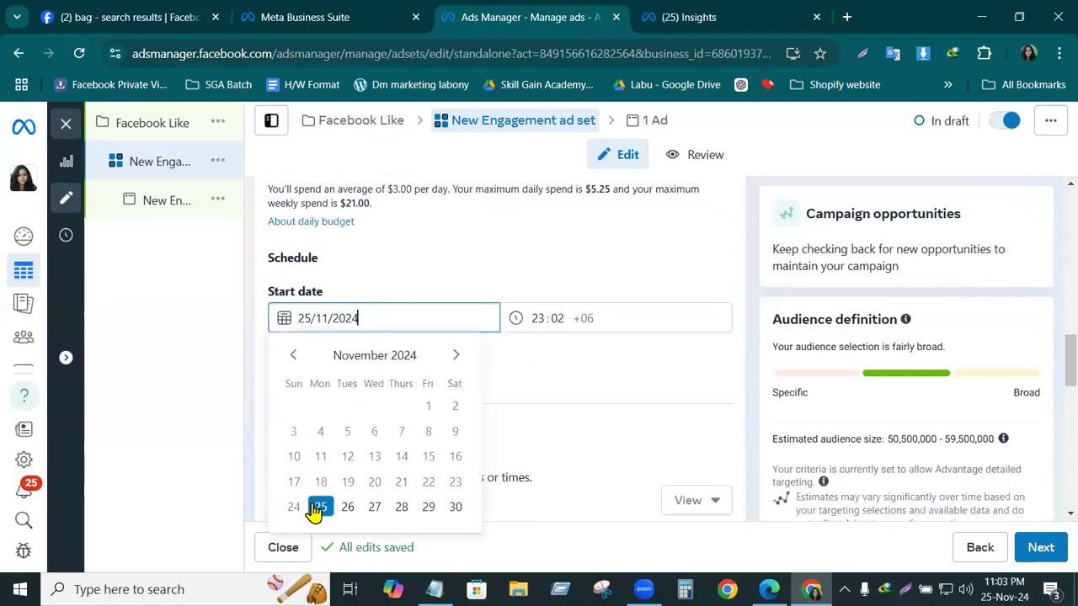
pyautogui.click(319, 508)
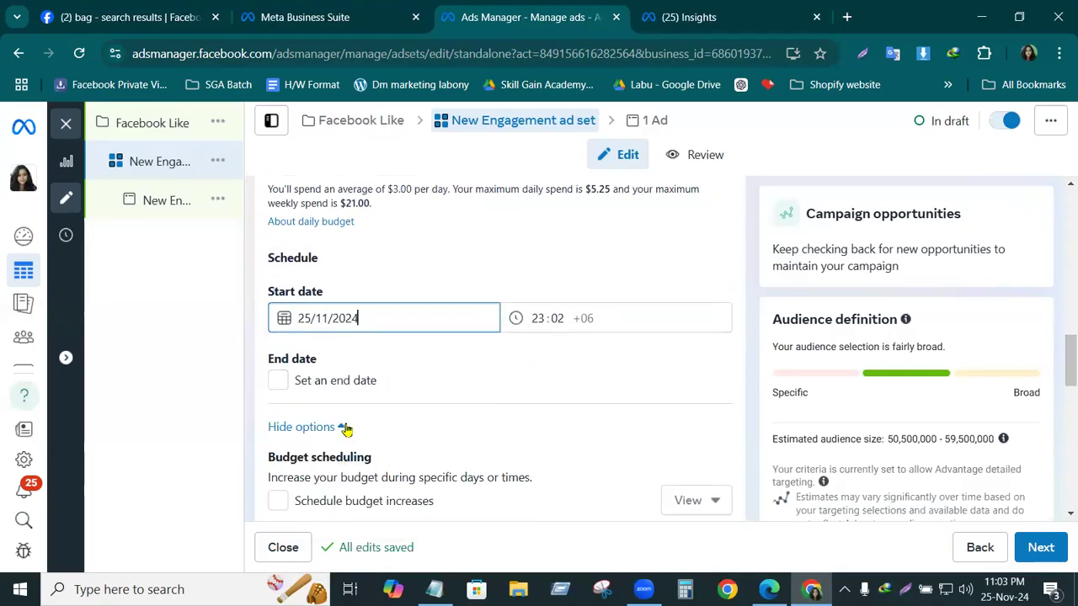
pyautogui.click(278, 383)
pyautogui.click(392, 417)
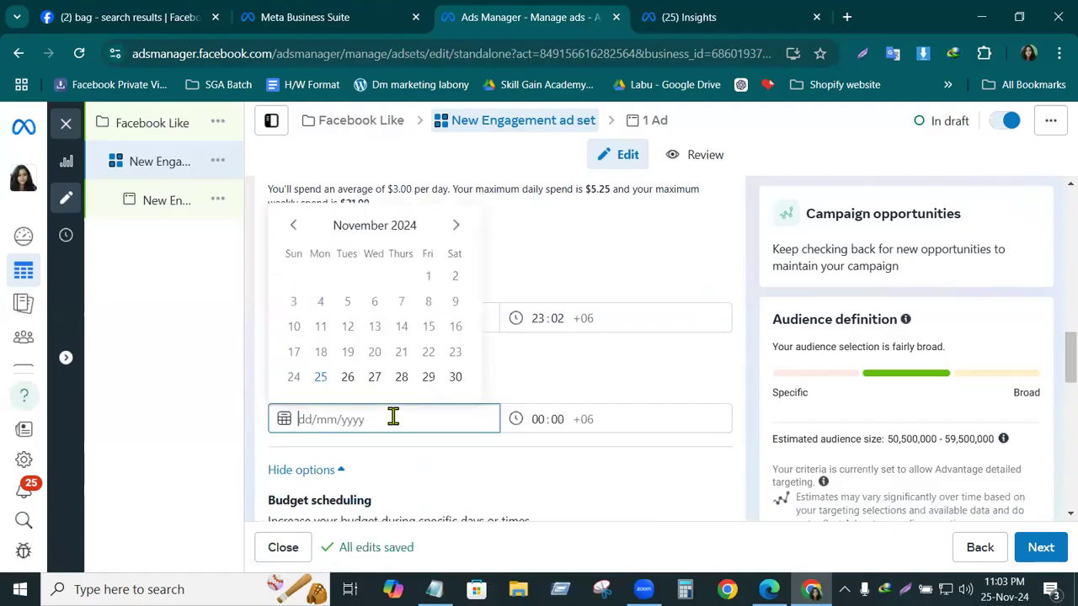
pyautogui.click(456, 225)
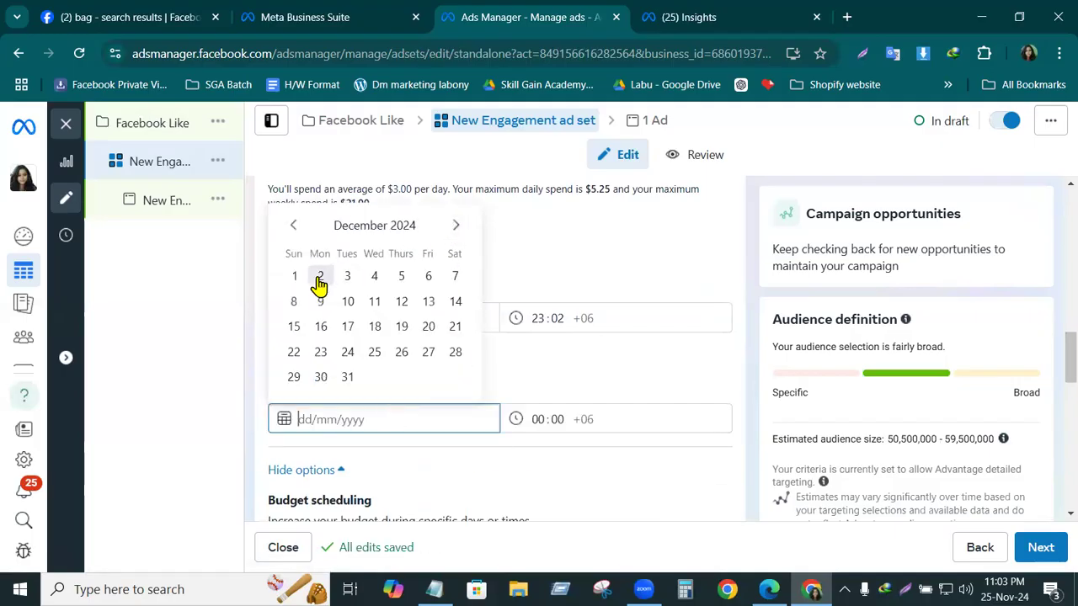
pyautogui.click(320, 278)
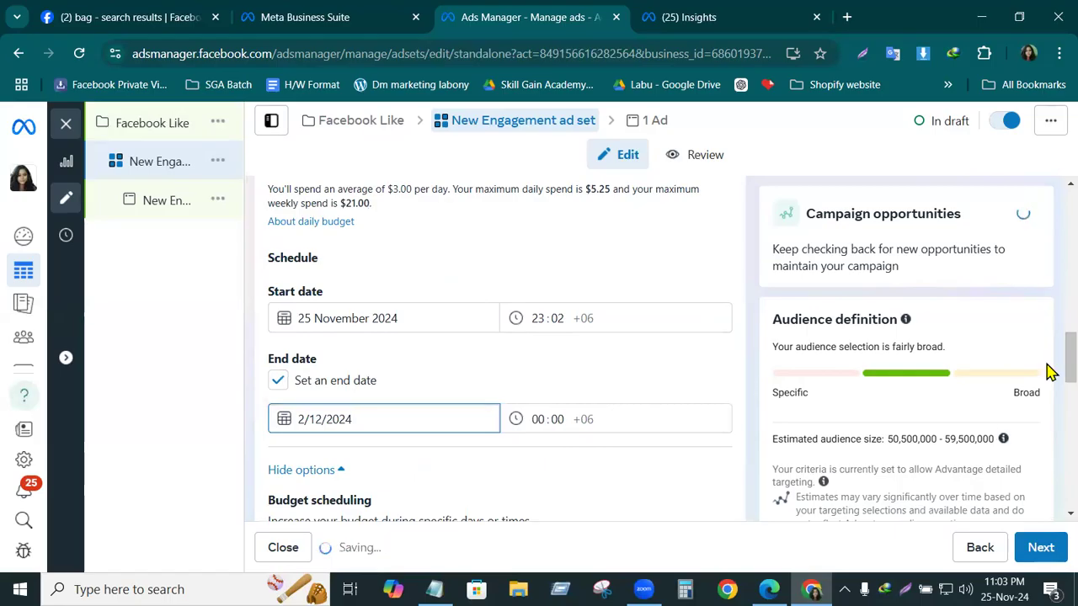
# - Switch the ad set from Advantage+ audience to the original audience options
pyautogui.scroll(-5, 1046, 370)
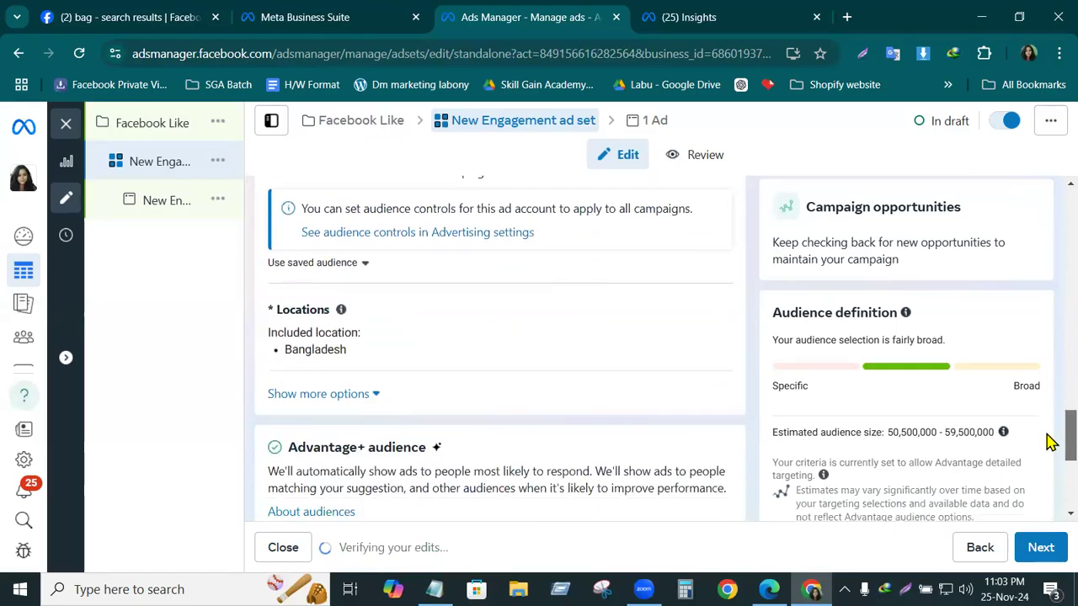
pyautogui.scroll(-4, 1048, 442)
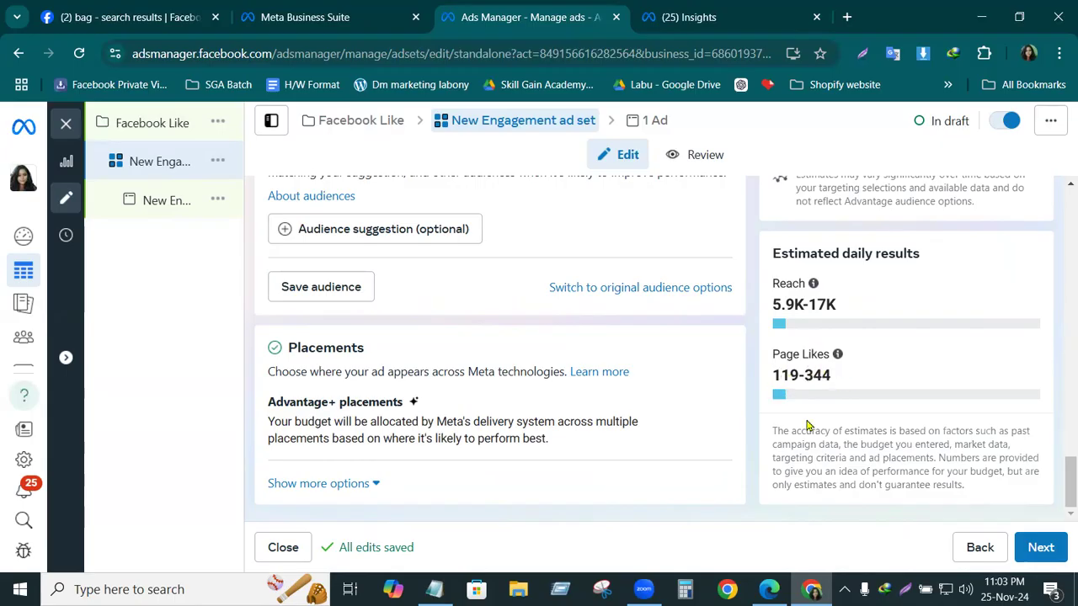
pyautogui.moveTo(1068, 480); pyautogui.dragTo(1059, 441)
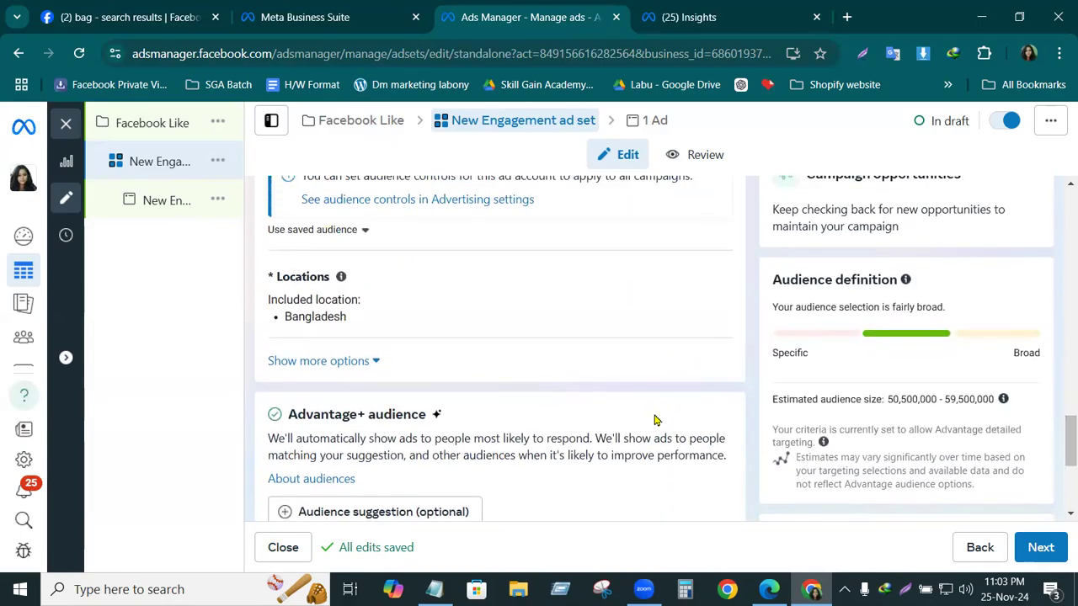
pyautogui.scroll(10, 594, 370)
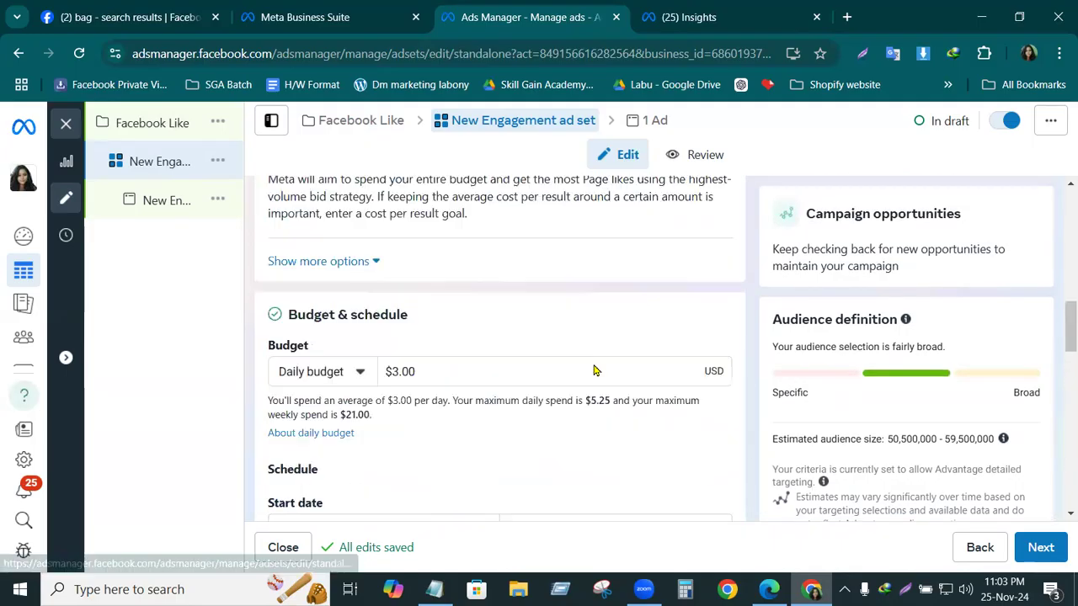
pyautogui.scroll(-5, 593, 366)
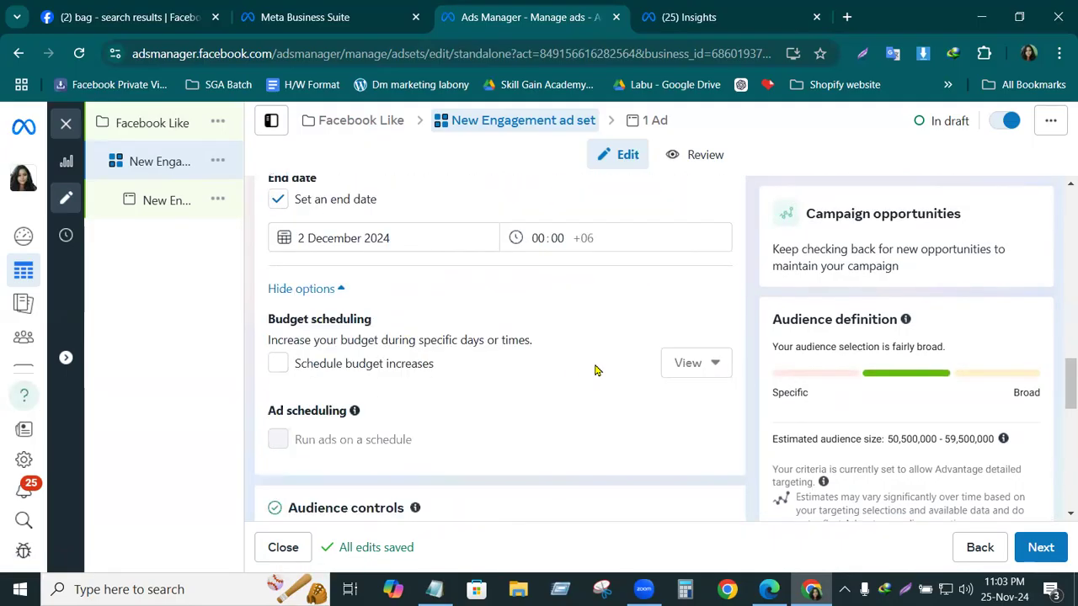
pyautogui.scroll(-6, 595, 370)
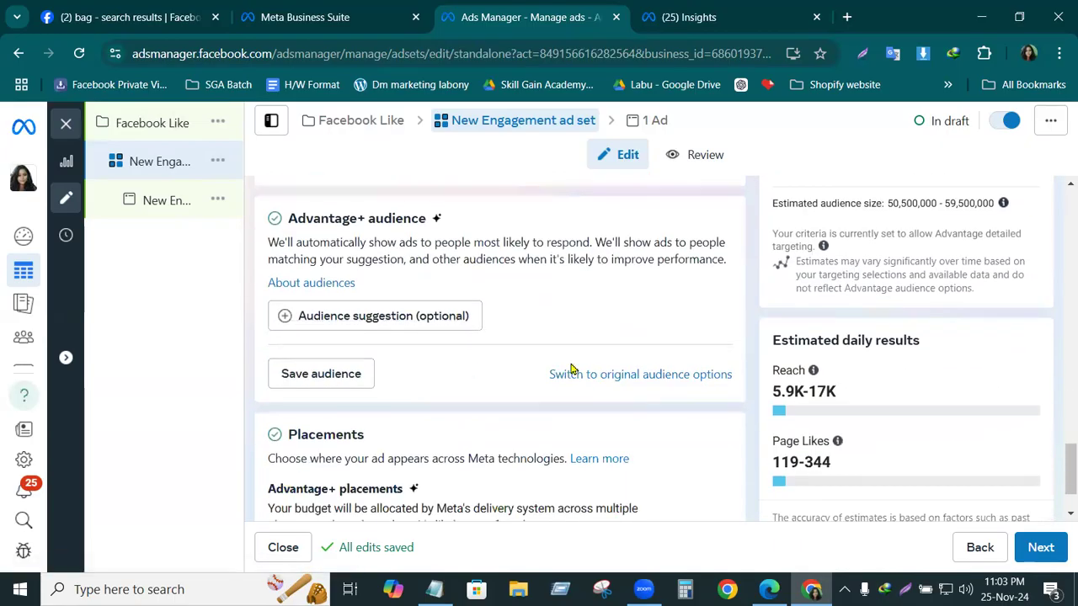
pyautogui.click(603, 377)
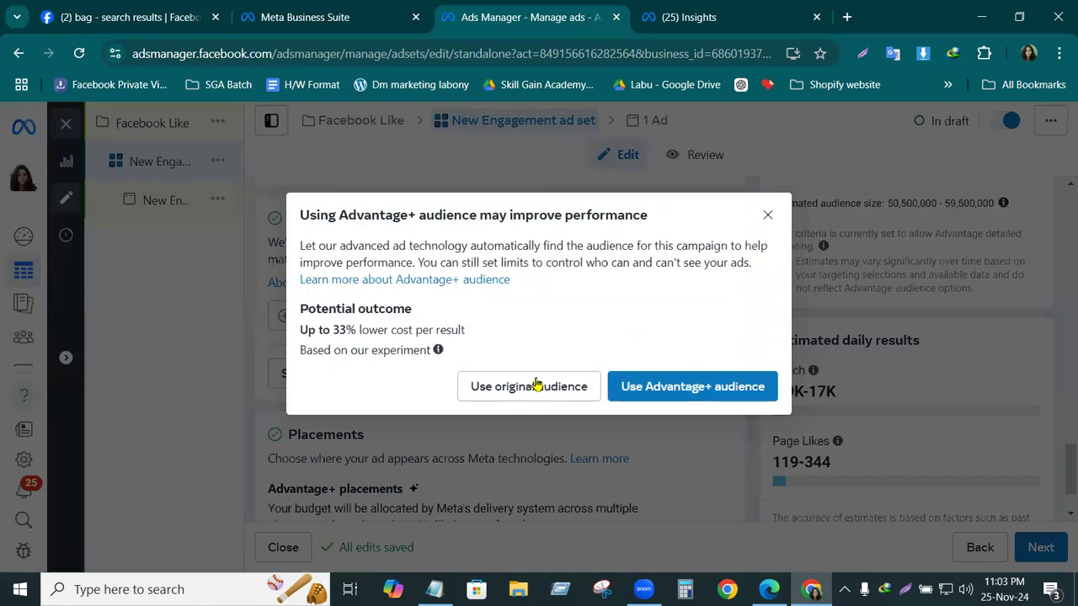
pyautogui.click(537, 386)
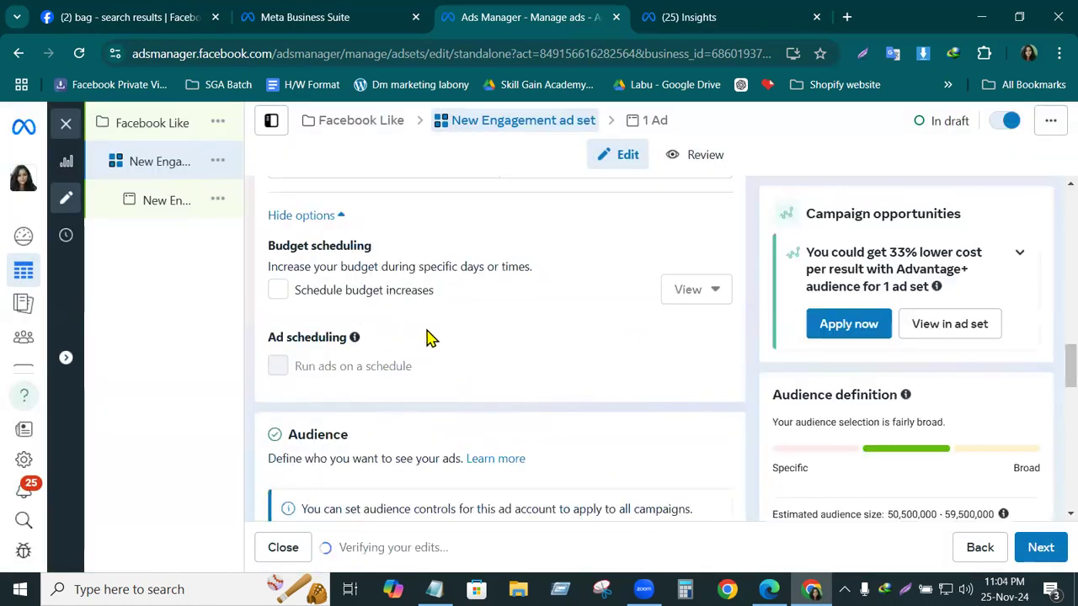
# - Add the interest Facebook (social media) to the audience's detailed targeting
pyautogui.scroll(-7, 426, 336)
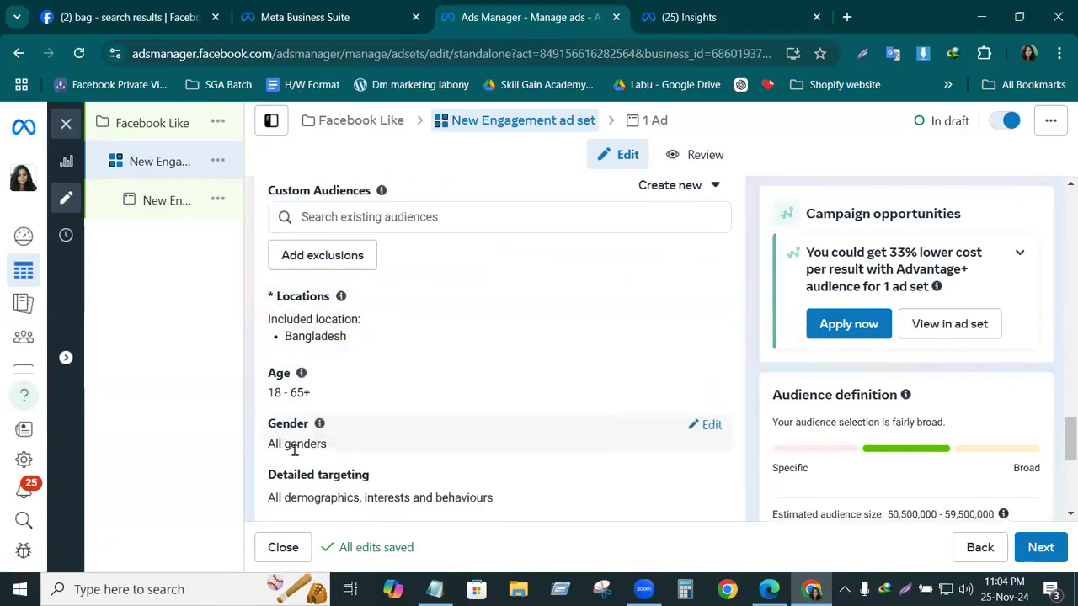
pyautogui.scroll(-5, 392, 426)
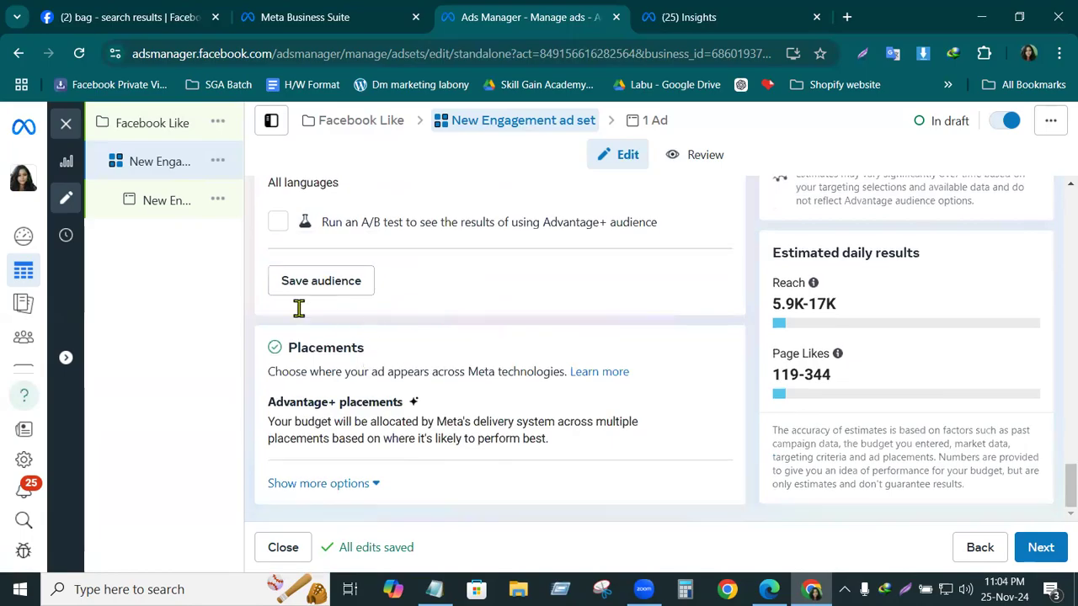
pyautogui.scroll(2, 480, 396)
pyautogui.scroll(-2, 481, 395)
pyautogui.scroll(2, 468, 373)
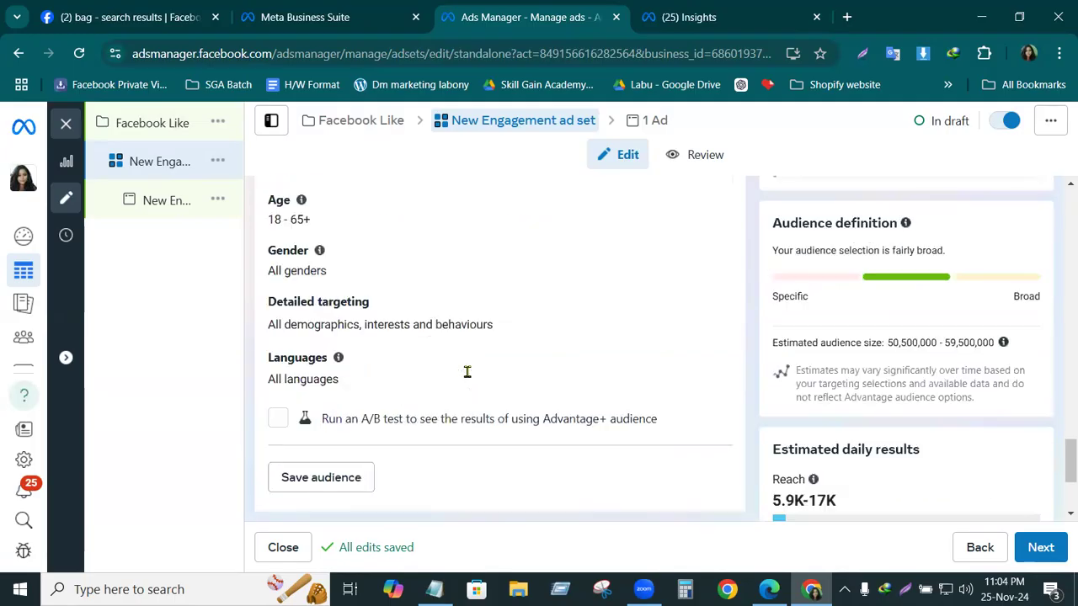
pyautogui.scroll(2, 466, 375)
pyautogui.scroll(-2, 467, 379)
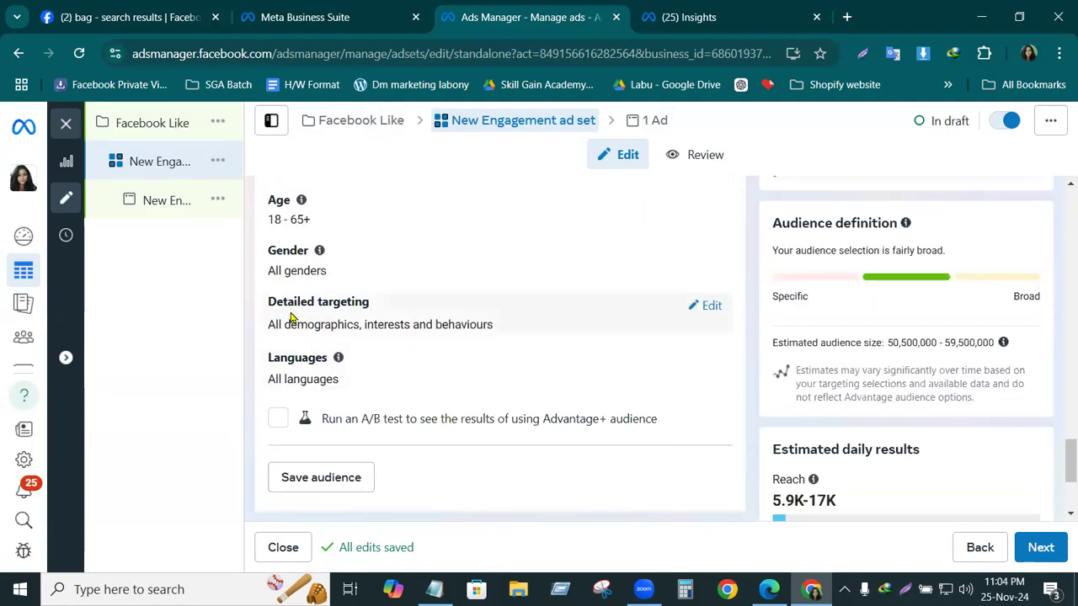
pyautogui.click(701, 308)
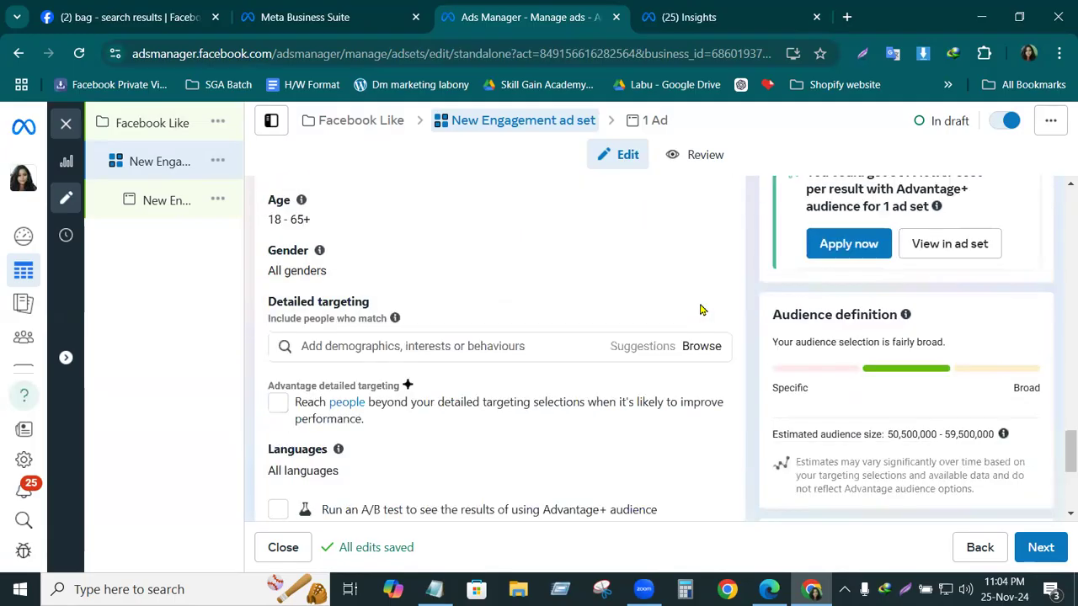
pyautogui.click(374, 346)
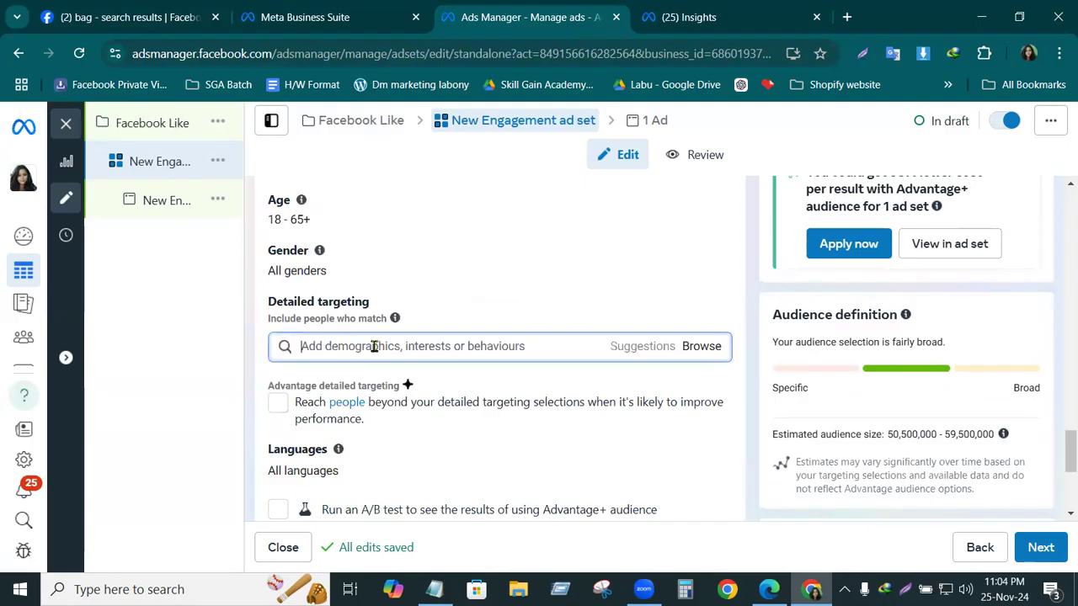
pyautogui.write('Facebook')
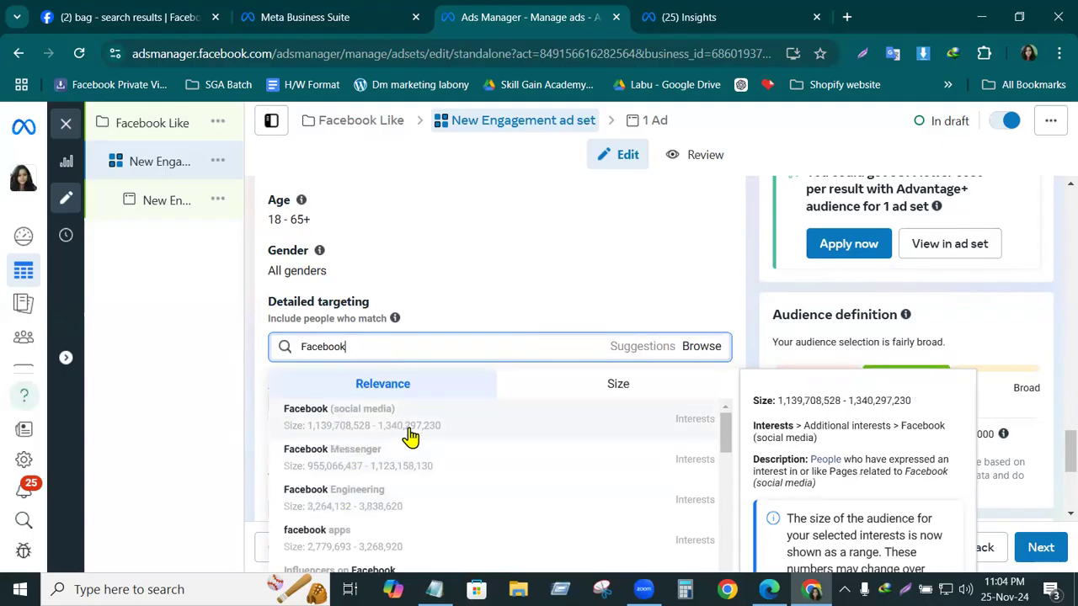
pyautogui.click(357, 417)
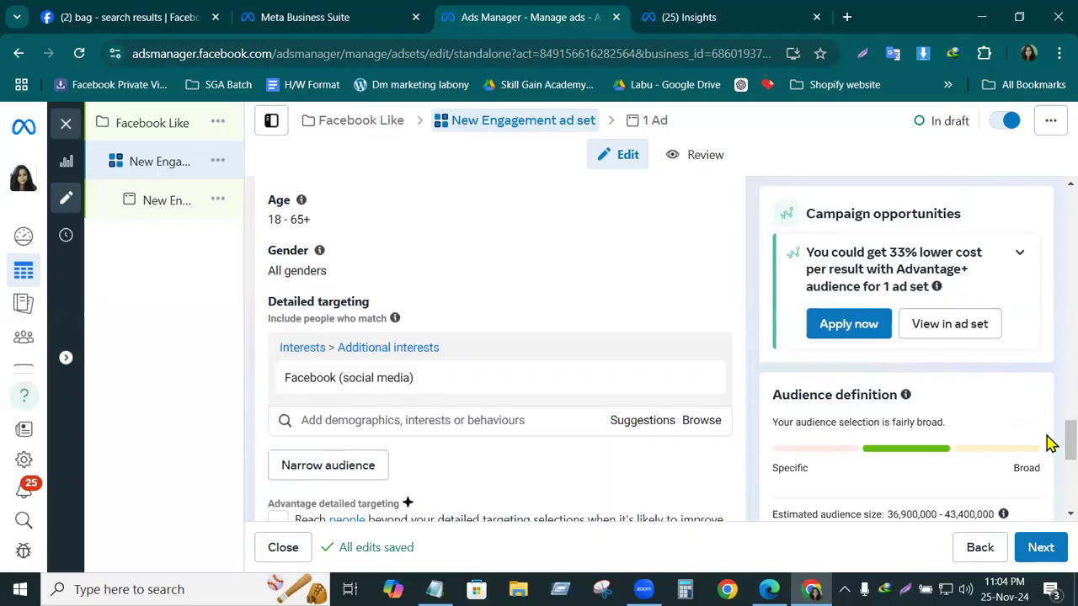
# - Change the ad set's placements from Advantage+ to manual placements
pyautogui.scroll(-1, 1050, 454)
pyautogui.scroll(-3, 1049, 462)
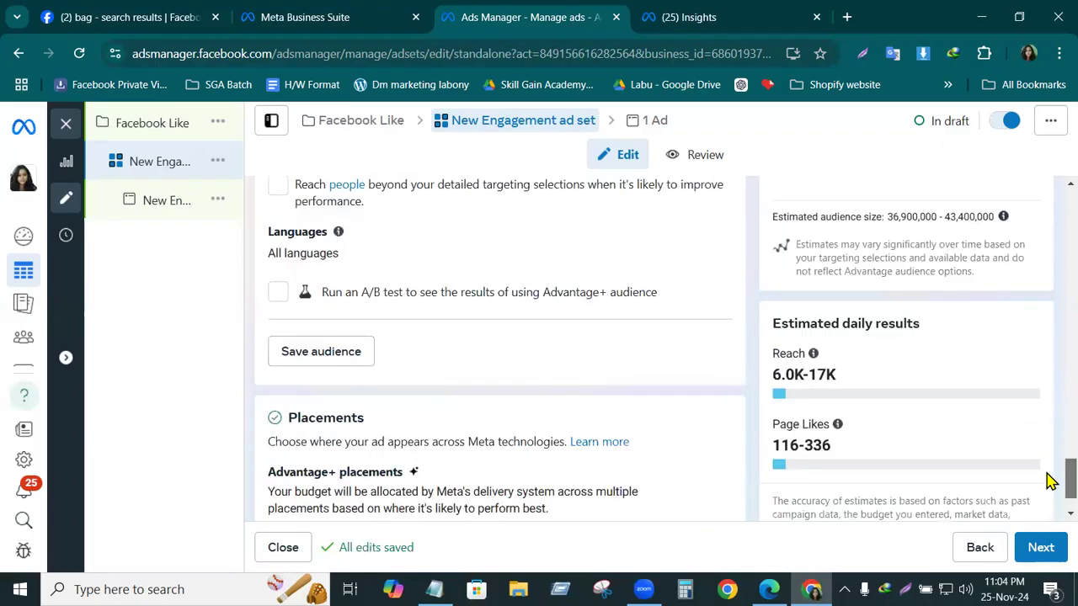
pyautogui.scroll(-1, 551, 429)
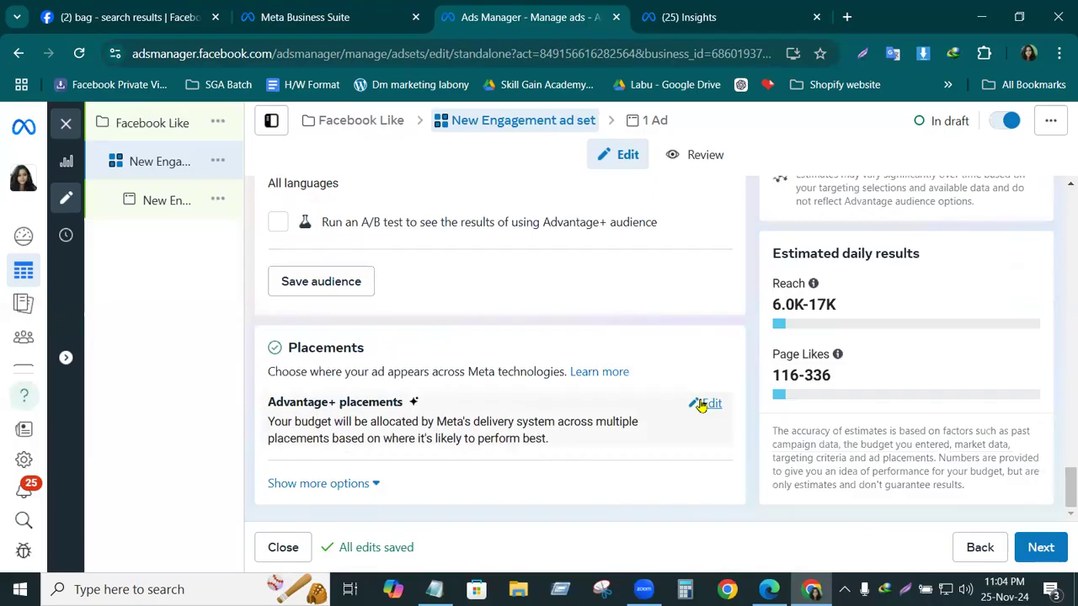
pyautogui.click(705, 404)
pyautogui.click(280, 478)
pyautogui.scroll(-2, 438, 474)
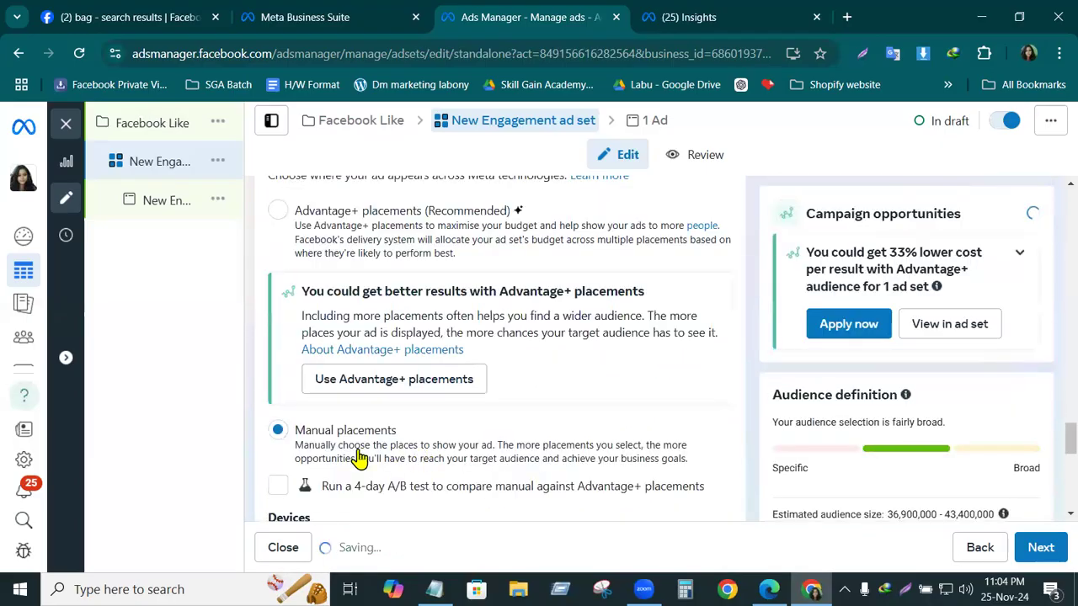
# - Keep the manual placement selection and continue from the ad set to the New Engagement ad
pyautogui.scroll(-2, 399, 435)
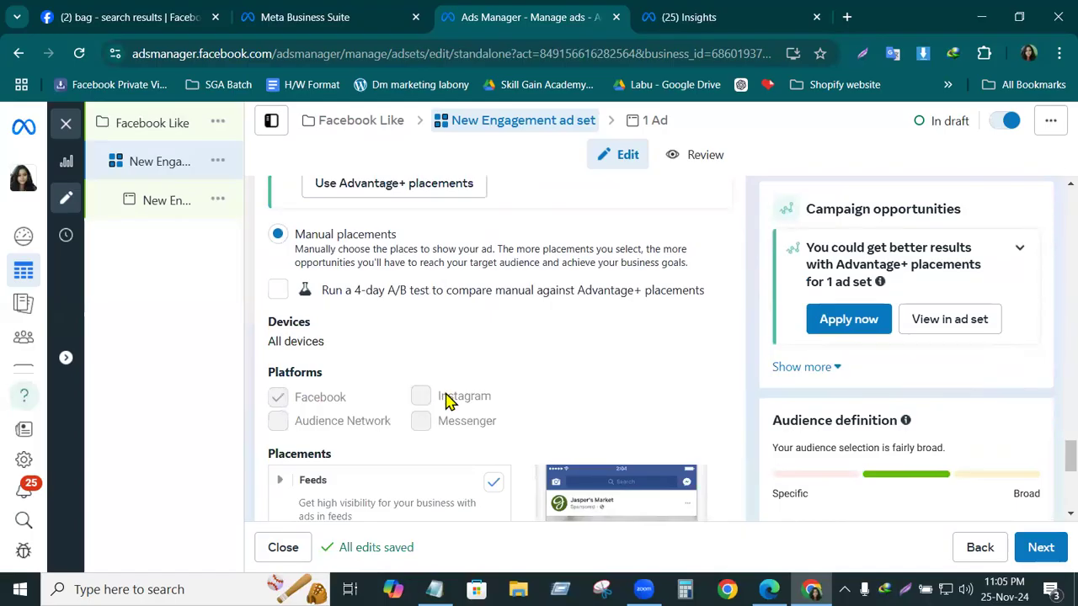
pyautogui.scroll(-1, 1048, 467)
pyautogui.scroll(-4, 1048, 467)
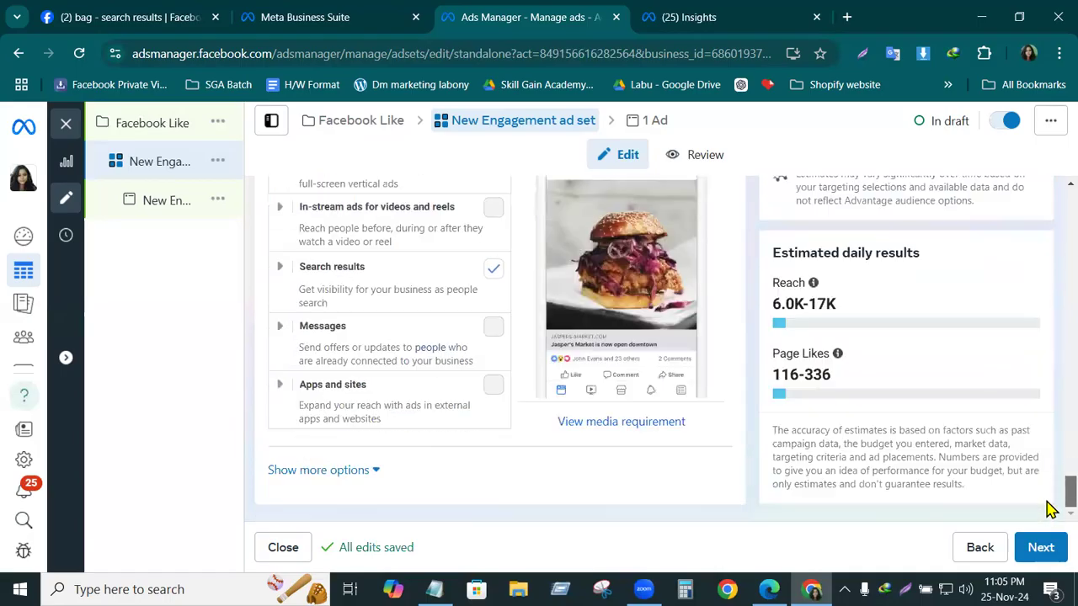
pyautogui.click(1037, 549)
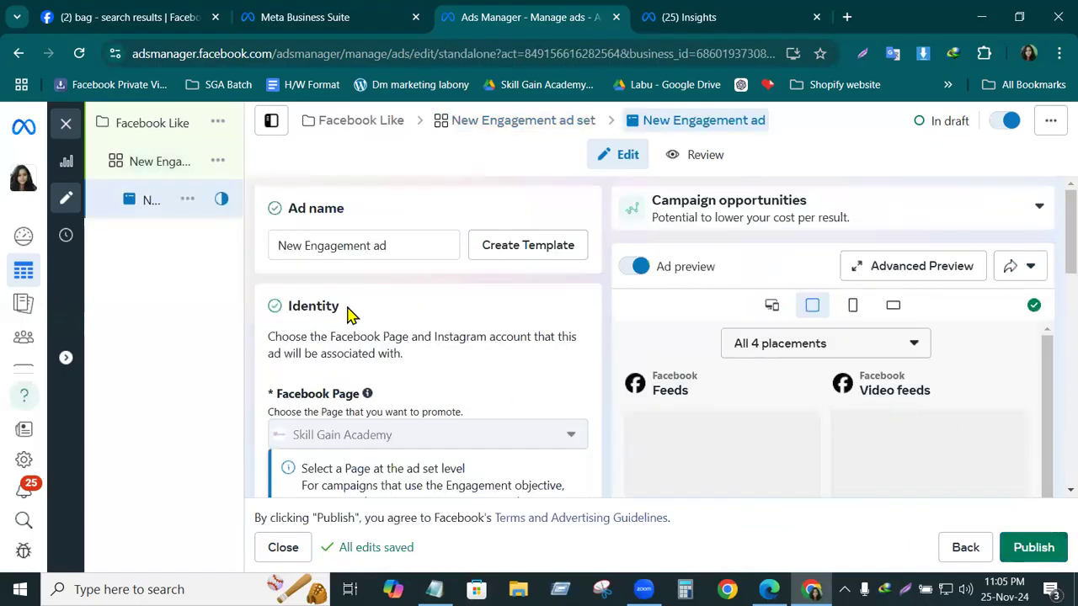
# - Start setting up the ad's creative as an image ad
pyautogui.scroll(-3, 440, 337)
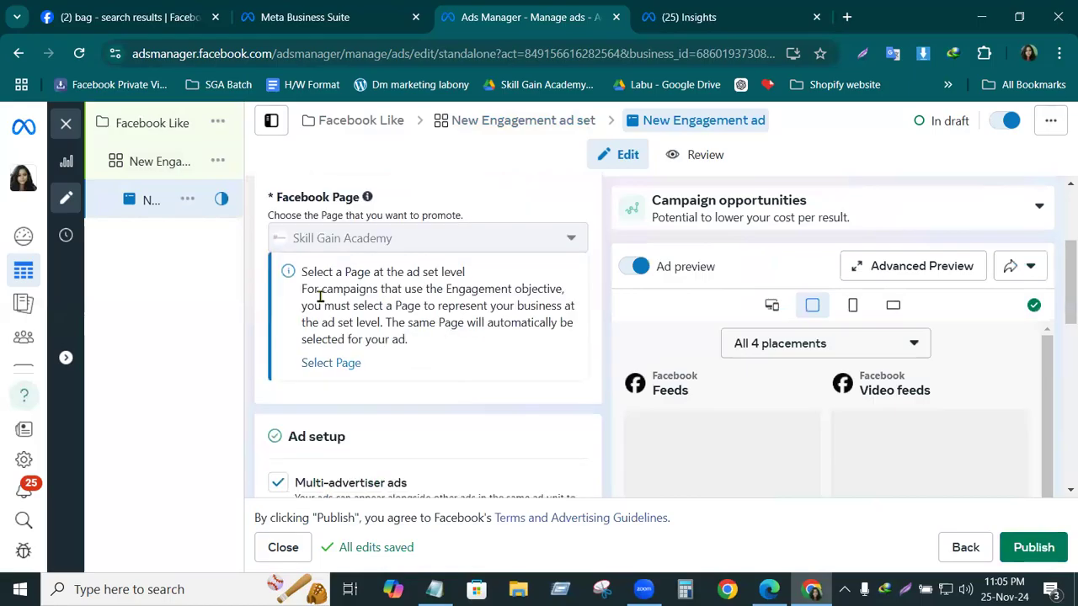
pyautogui.scroll(3, 377, 282)
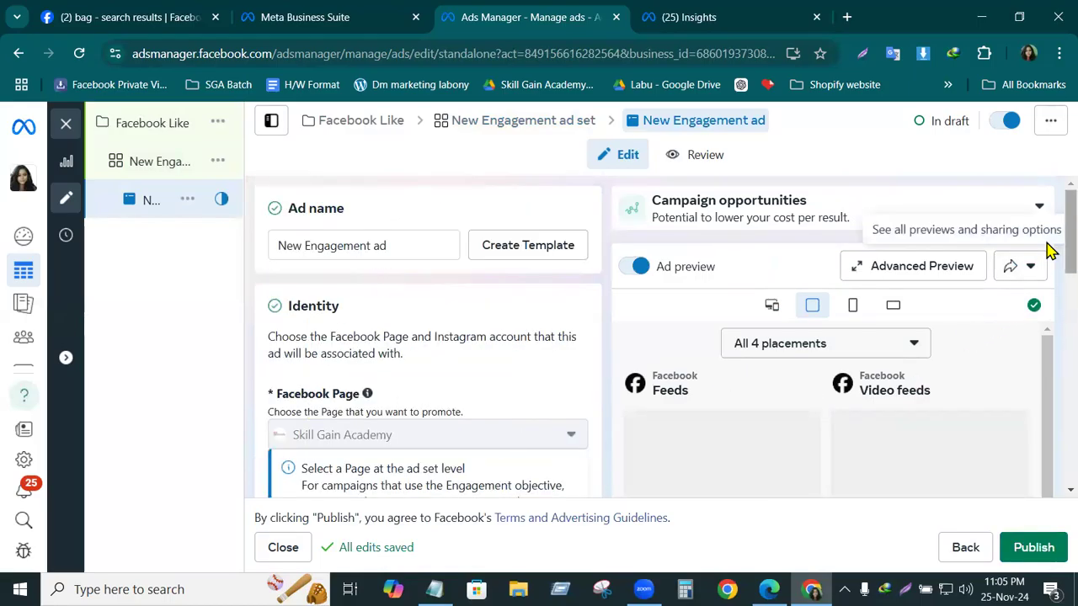
pyautogui.scroll(-6, 1048, 253)
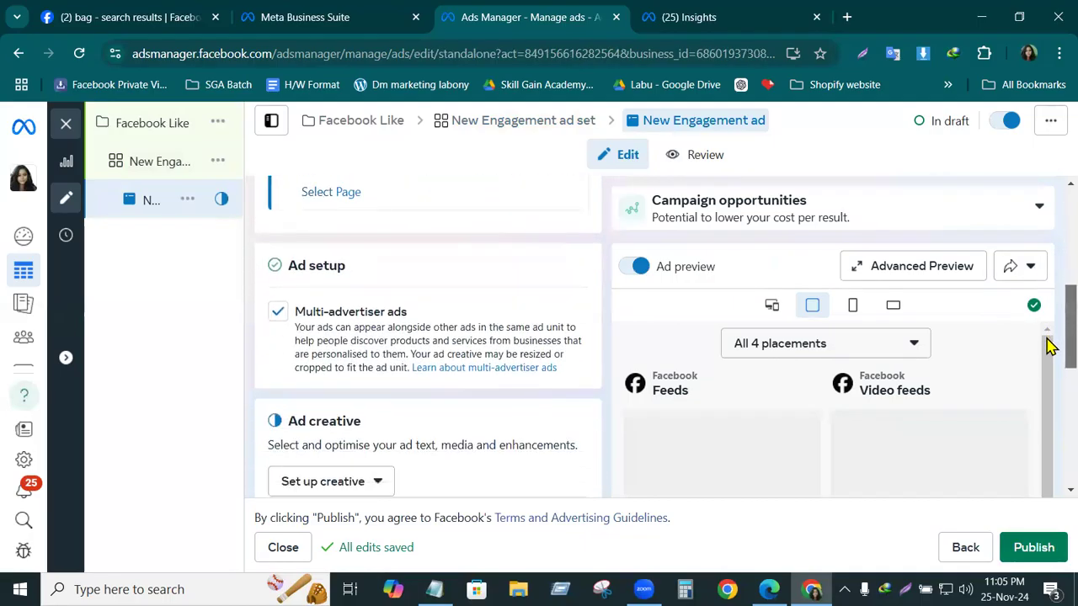
pyautogui.scroll(-2, 1050, 370)
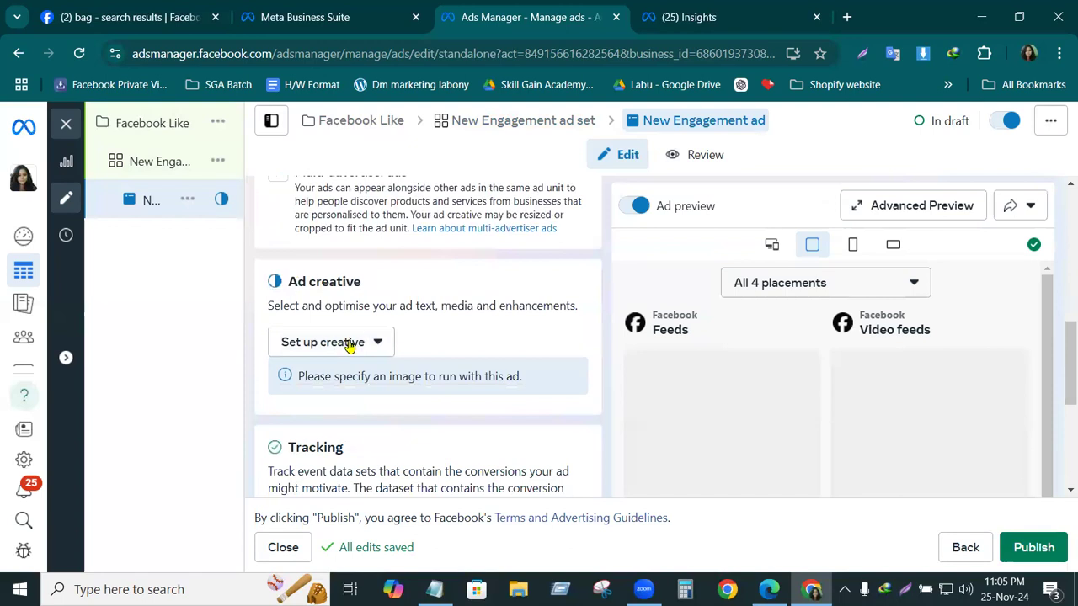
pyautogui.click(378, 345)
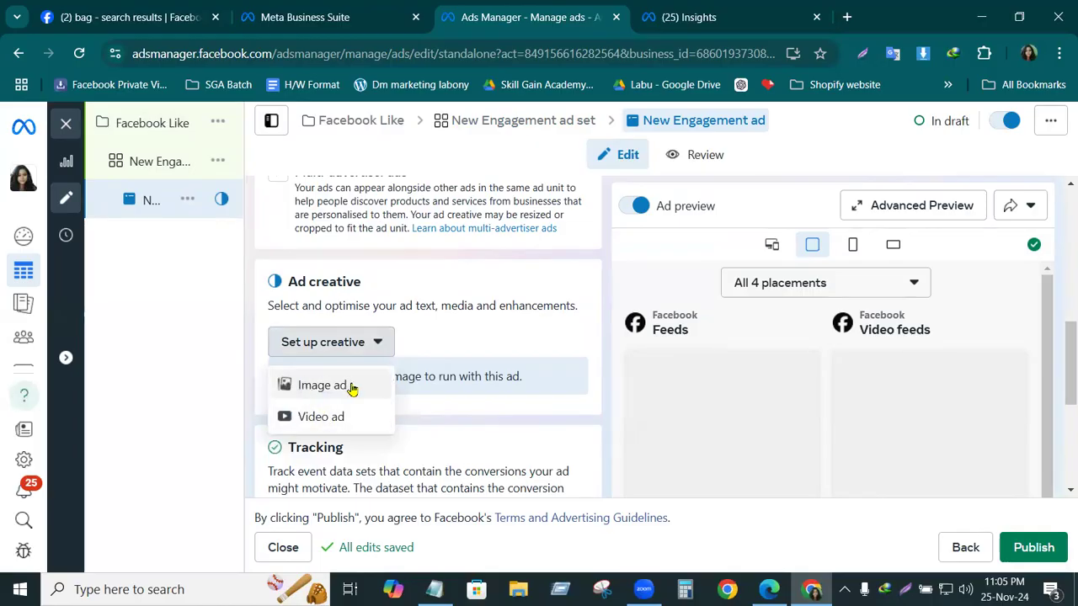
pyautogui.click(318, 386)
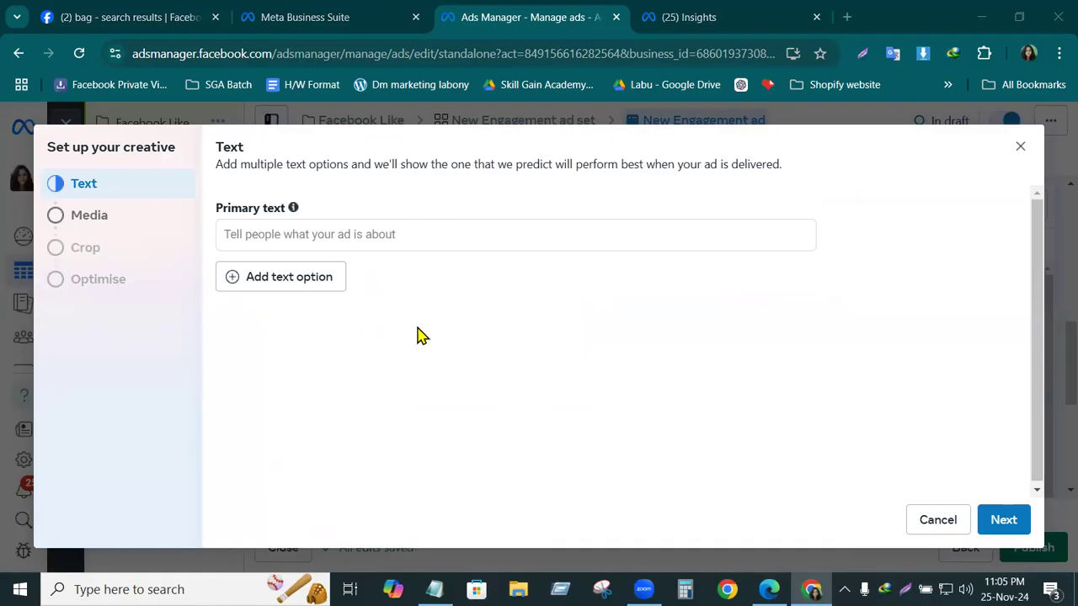
# - Leave the primary text empty and use the 940 × 788 Wild Sale handbag picture from the account images as the ad's media
pyautogui.click(57, 221)
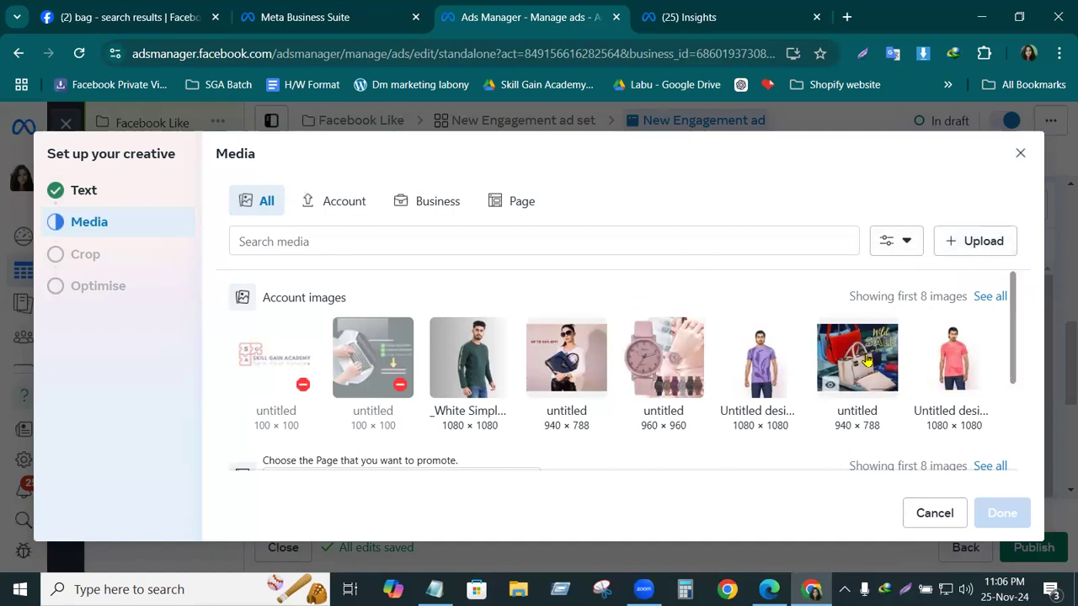
pyautogui.click(901, 363)
pyautogui.moveTo(894, 477); pyautogui.dragTo(937, 489)
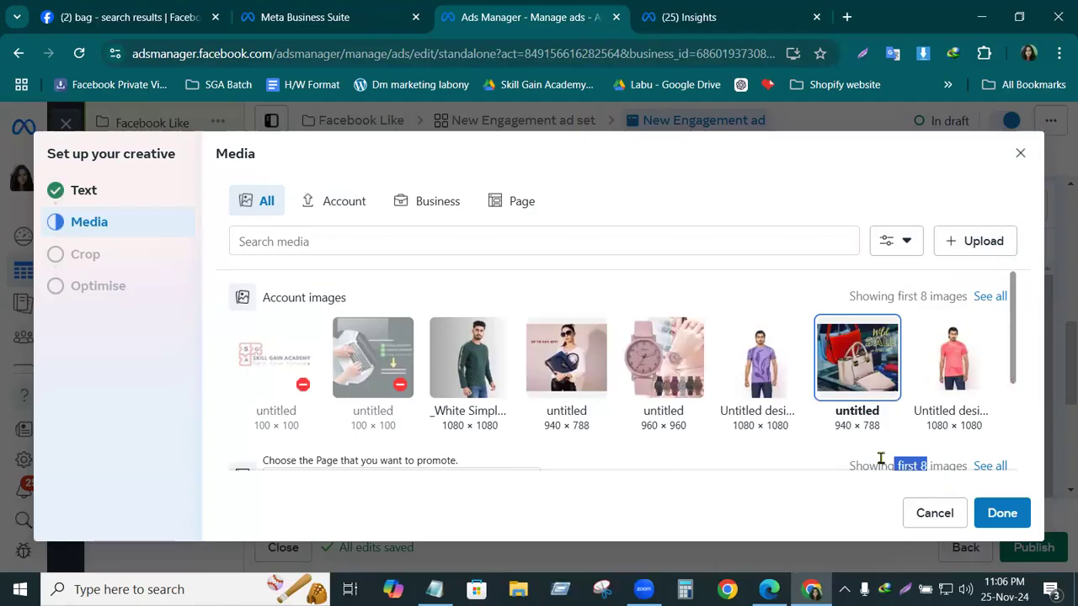
pyautogui.click(1001, 515)
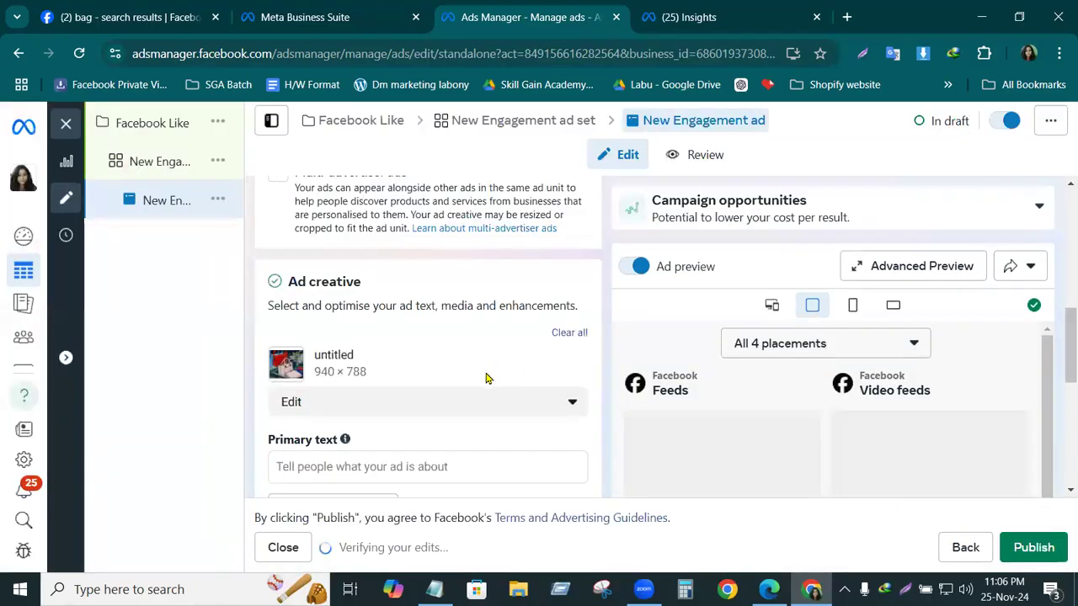
# - Examine the ad's primary text field, tracking options and the feed previews of the handbag image
pyautogui.scroll(-2, 486, 377)
pyautogui.click(323, 269)
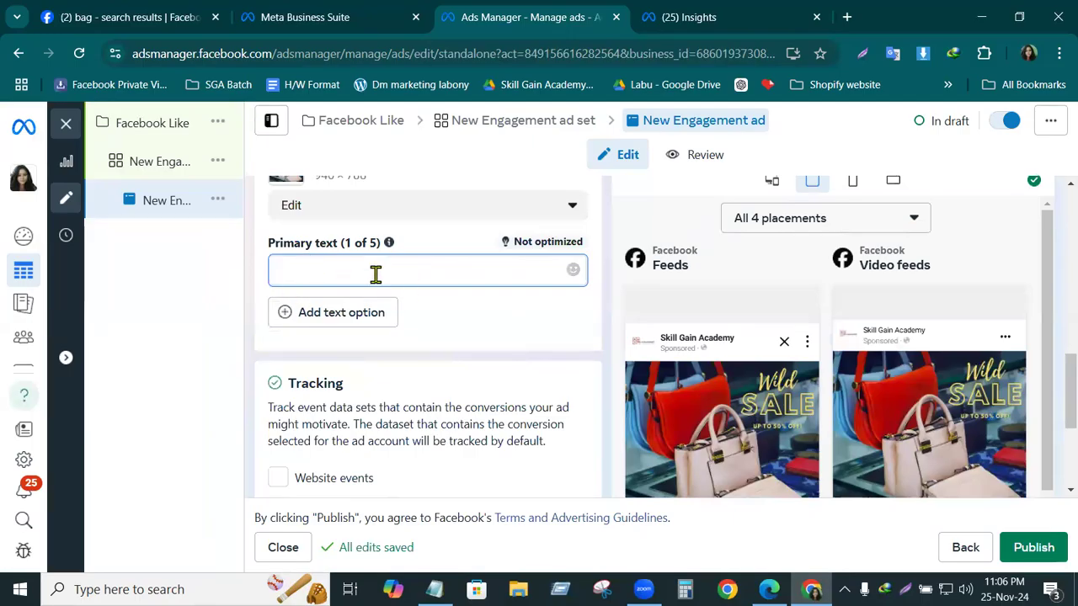
pyautogui.scroll(-3, 514, 403)
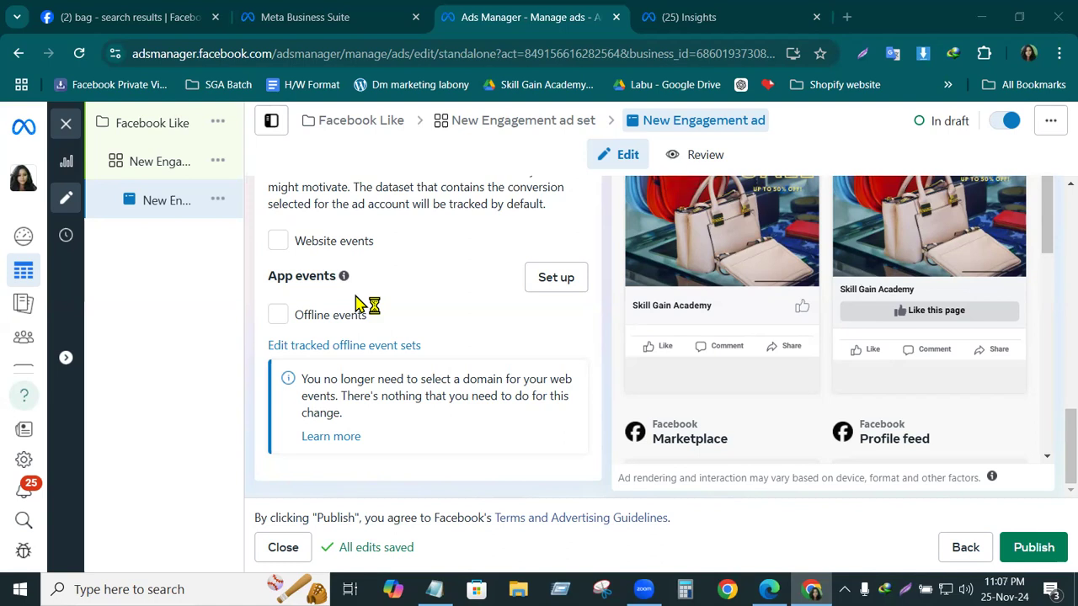
pyautogui.scroll(3, 725, 331)
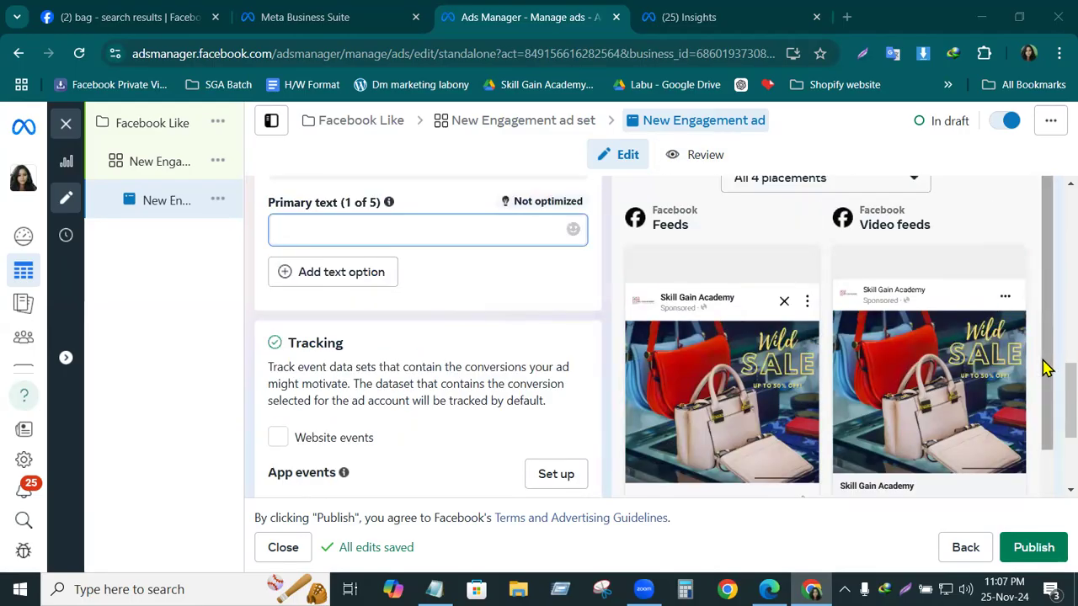
pyautogui.scroll(-2, 1037, 346)
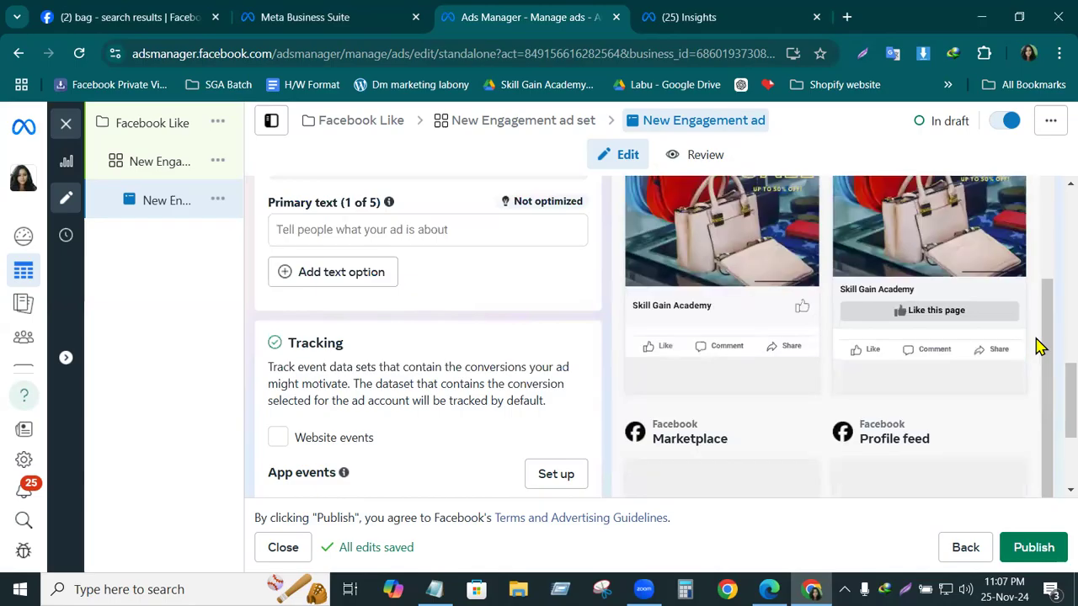
pyautogui.scroll(2, 1040, 346)
pyautogui.scroll(2, 1039, 346)
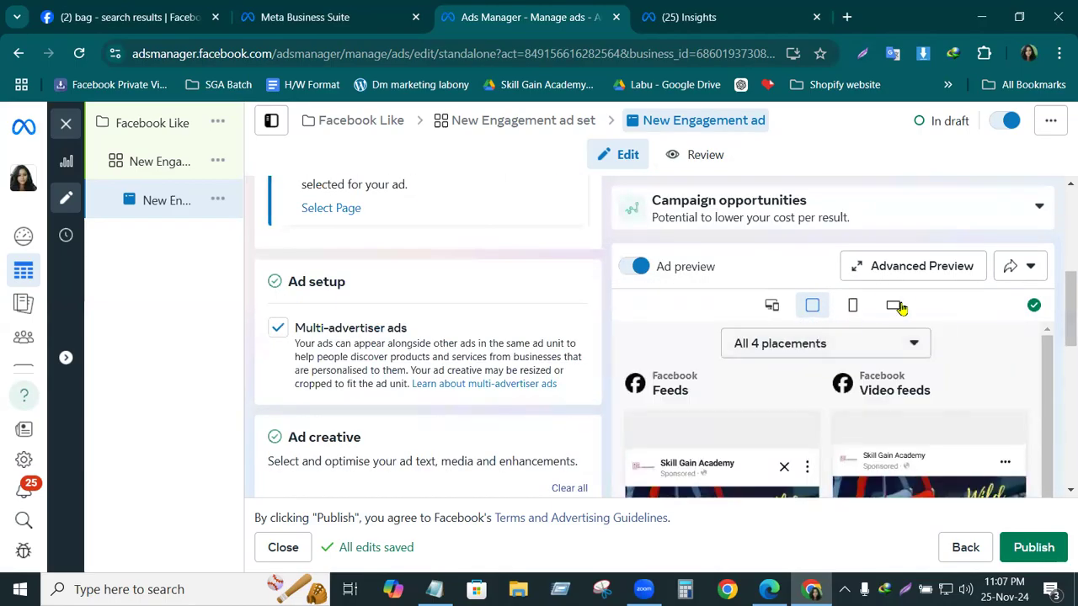
# - Open the advanced preview and examine how the ad looks across all its Facebook placements
pyautogui.click(895, 276)
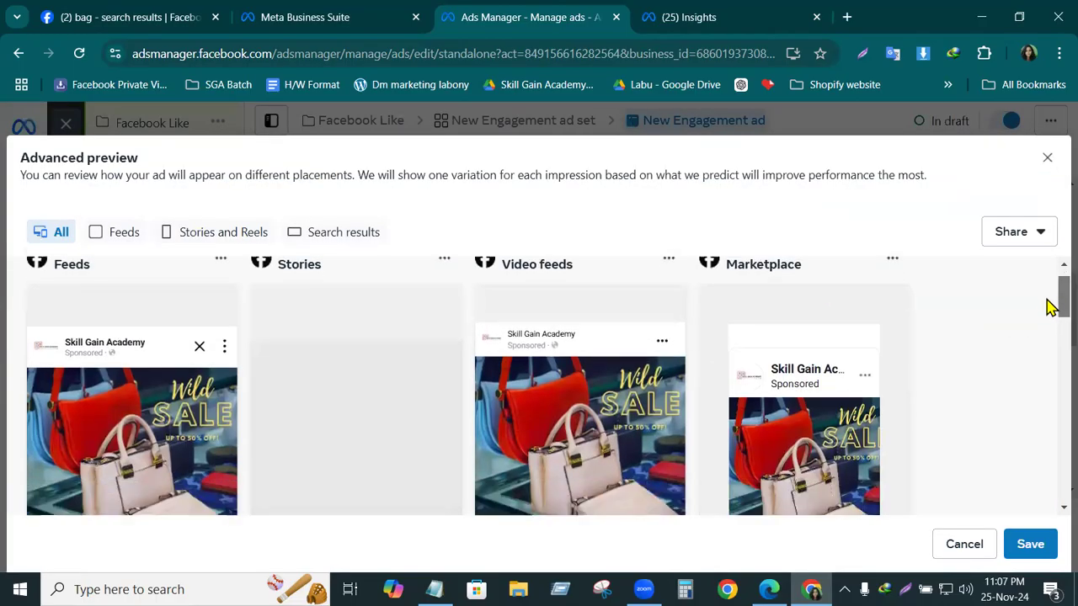
pyautogui.scroll(-2, 1052, 303)
pyautogui.scroll(2, 1053, 303)
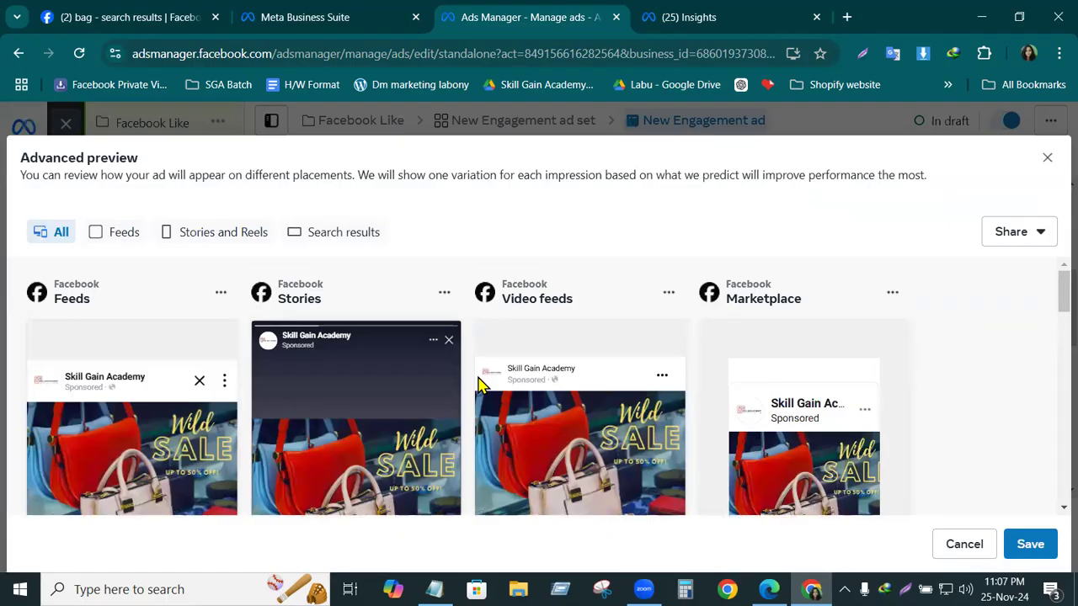